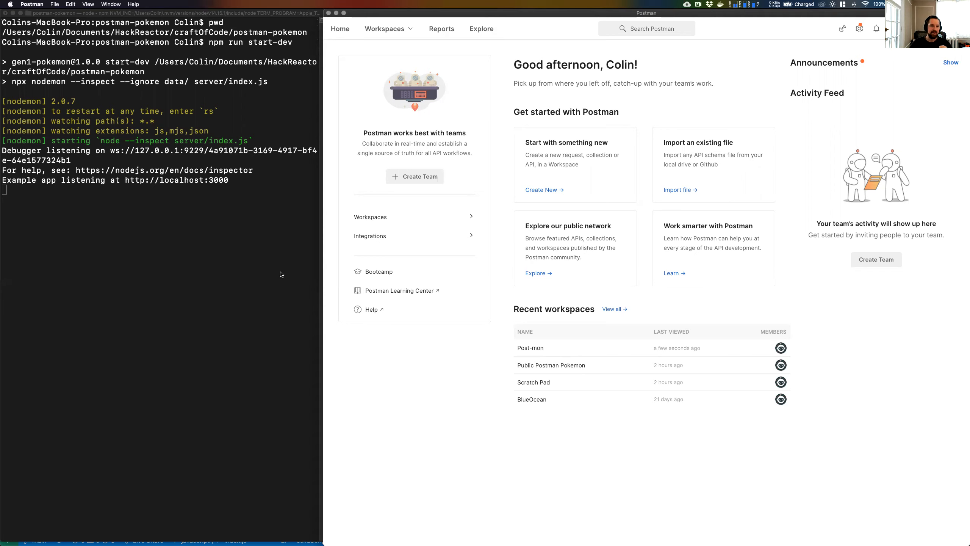
# Step: Bring the browser window with the Postman Workshop instructions to the front beside Postman
pyautogui.hotkey('ctrl', 'Up')
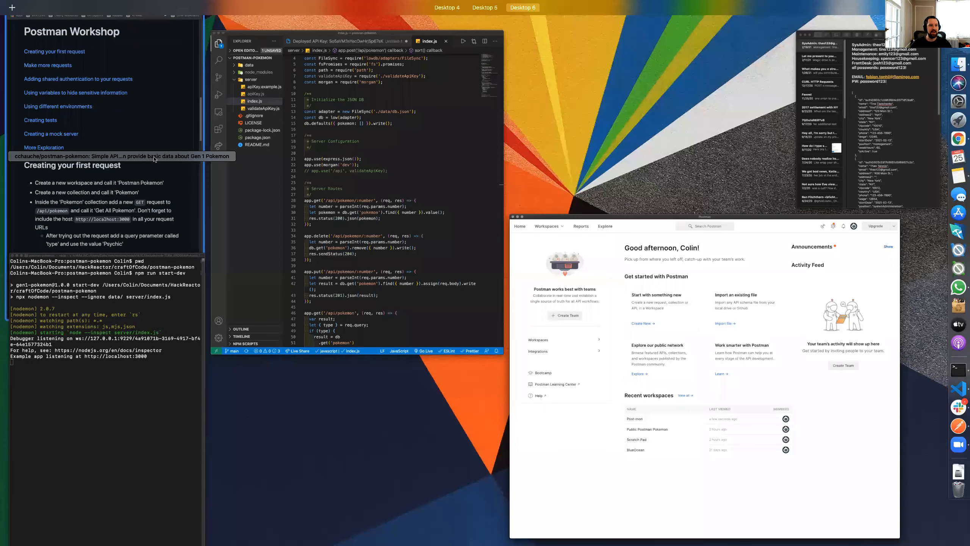
pyautogui.click(111, 32)
pyautogui.click(111, 32)
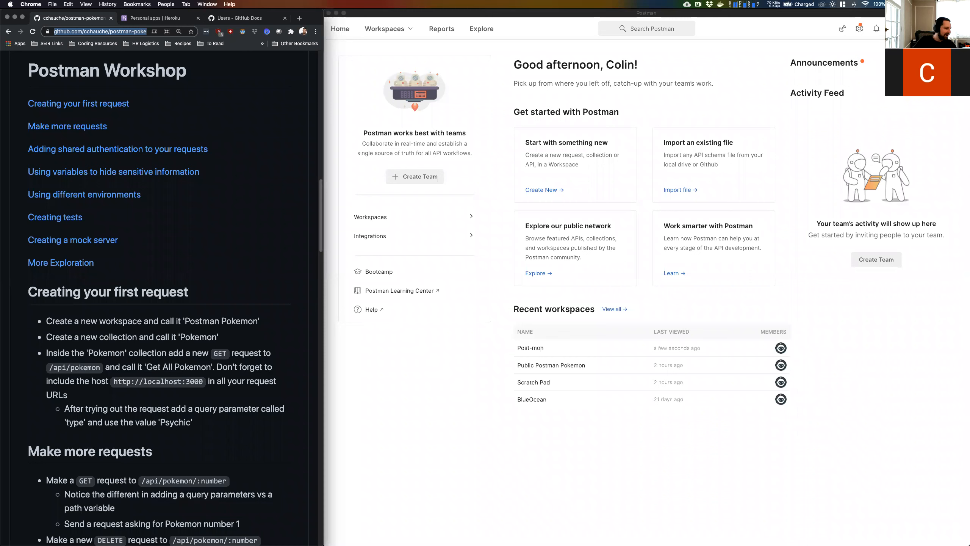
pyautogui.press('super+Tab')
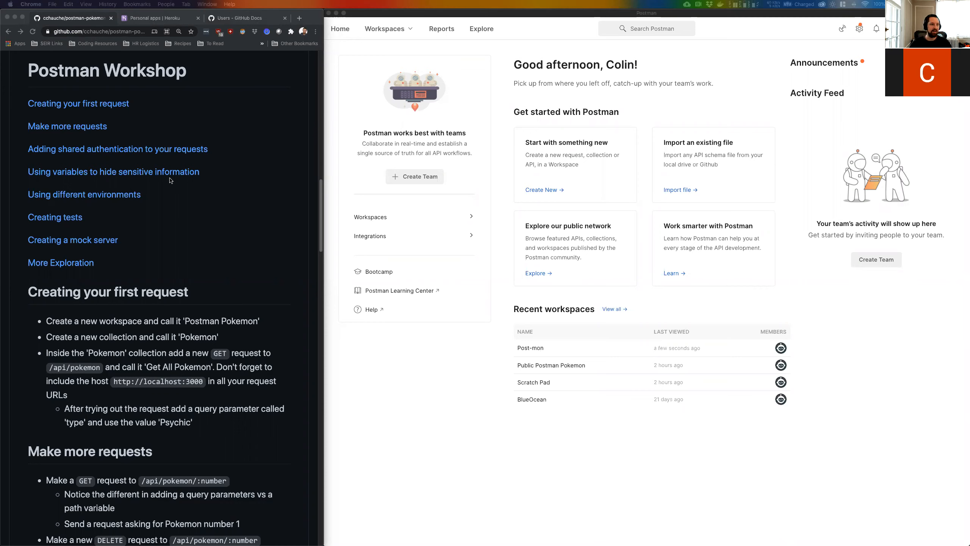
pyautogui.click(246, 172)
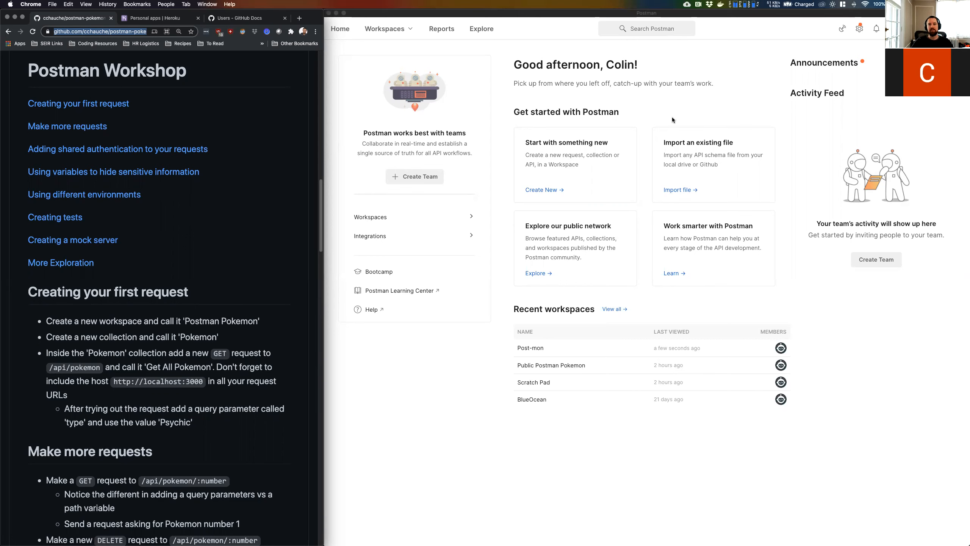
pyautogui.click(705, 77)
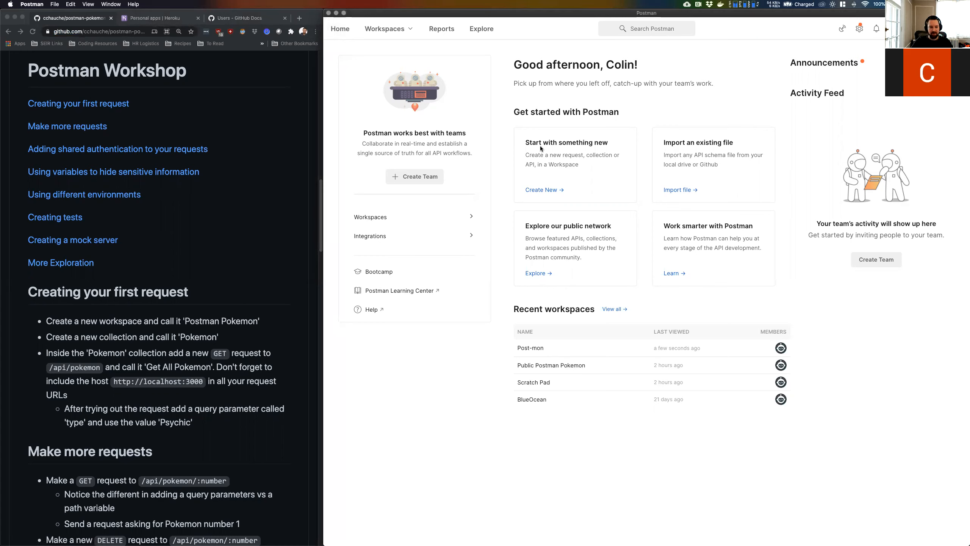
pyautogui.scroll(-1, 178, 312)
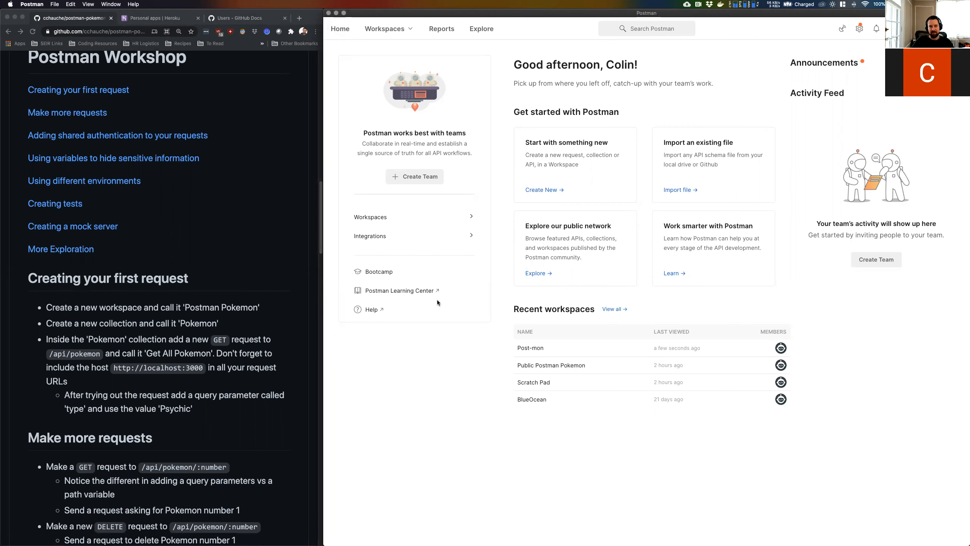
# Step: Create a new workspace named "Test workspace" with its visibility set to Personal
pyautogui.click(405, 32)
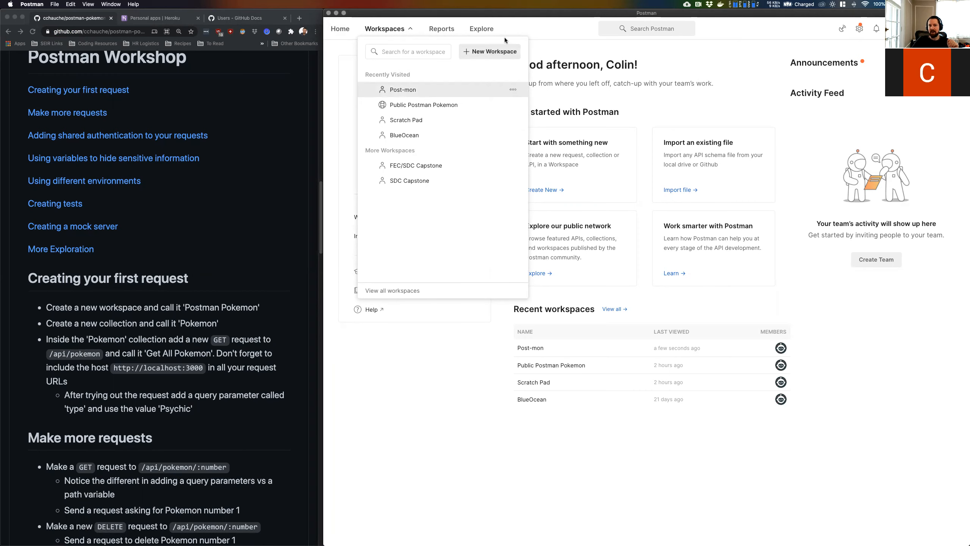
pyautogui.click(494, 51)
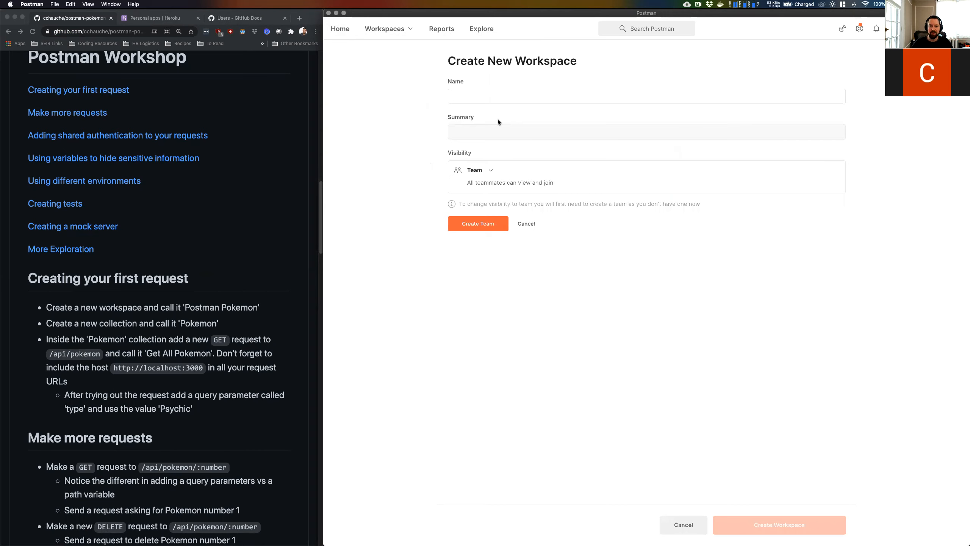
pyautogui.click(486, 171)
pyautogui.click(479, 187)
pyautogui.click(482, 97)
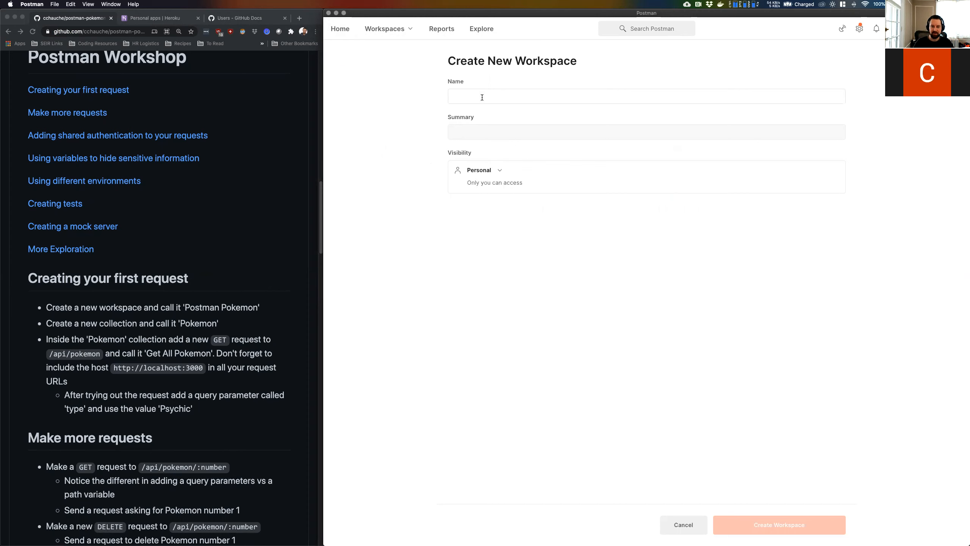
pyautogui.write('Test worksh')
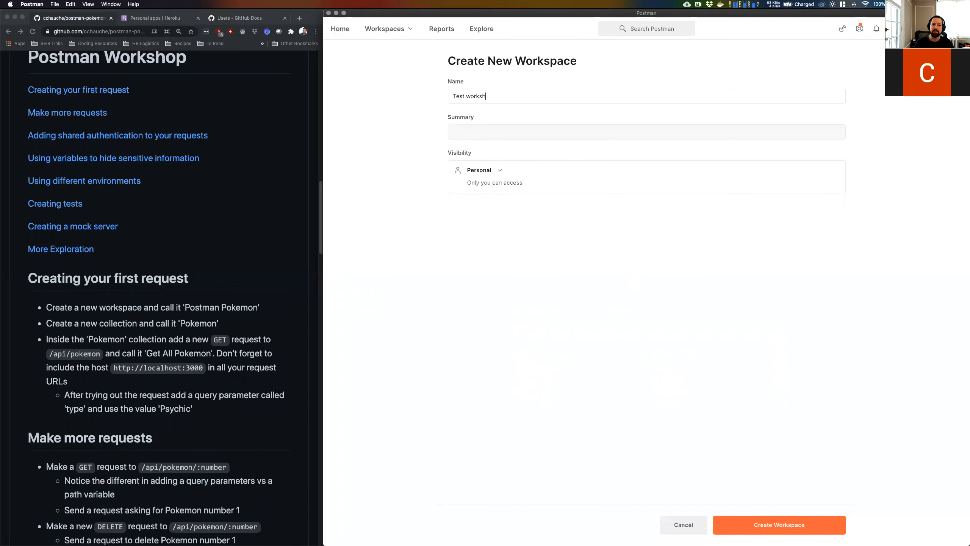
pyautogui.write('opace')
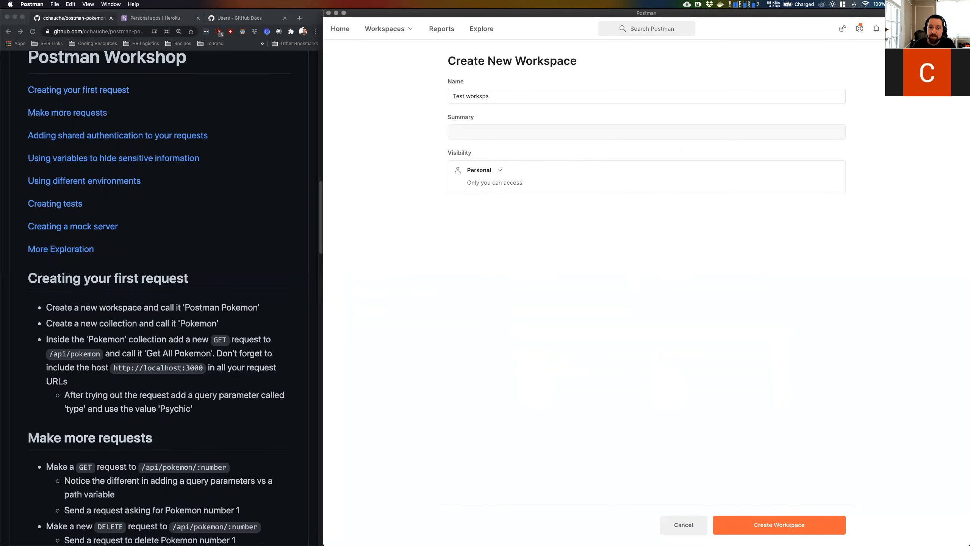
pyautogui.click(791, 533)
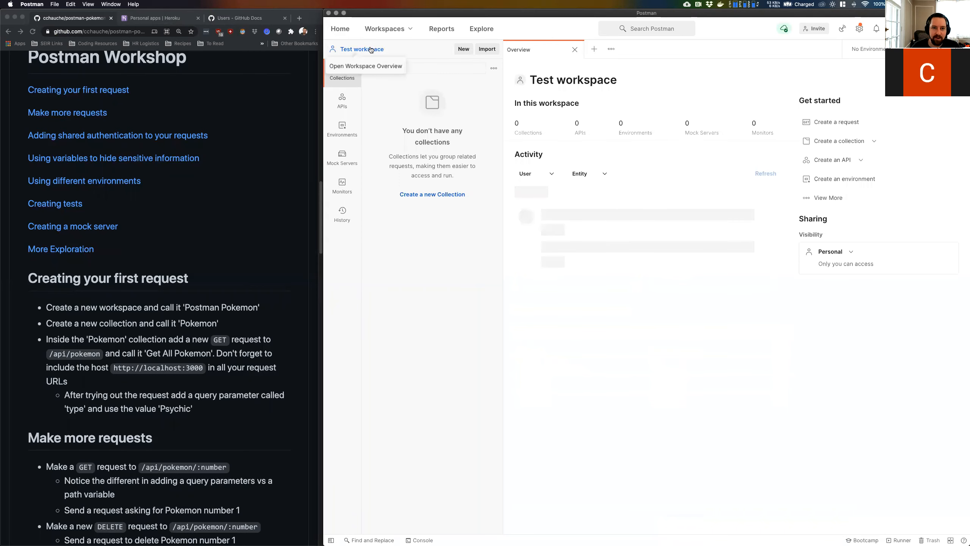
# Step: Switch to the Post-mon workspace and look through the requests in its Pokemon collection
pyautogui.click(404, 30)
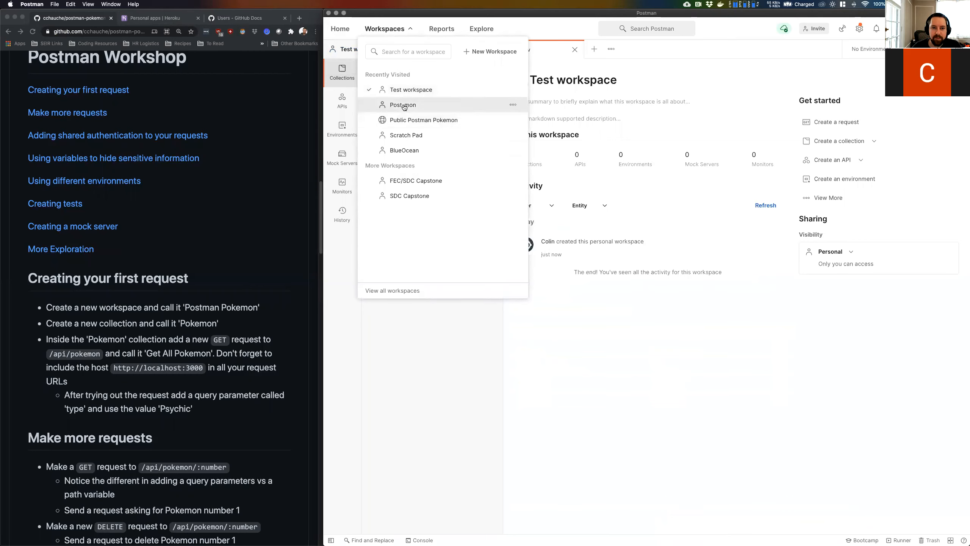
pyautogui.click(403, 106)
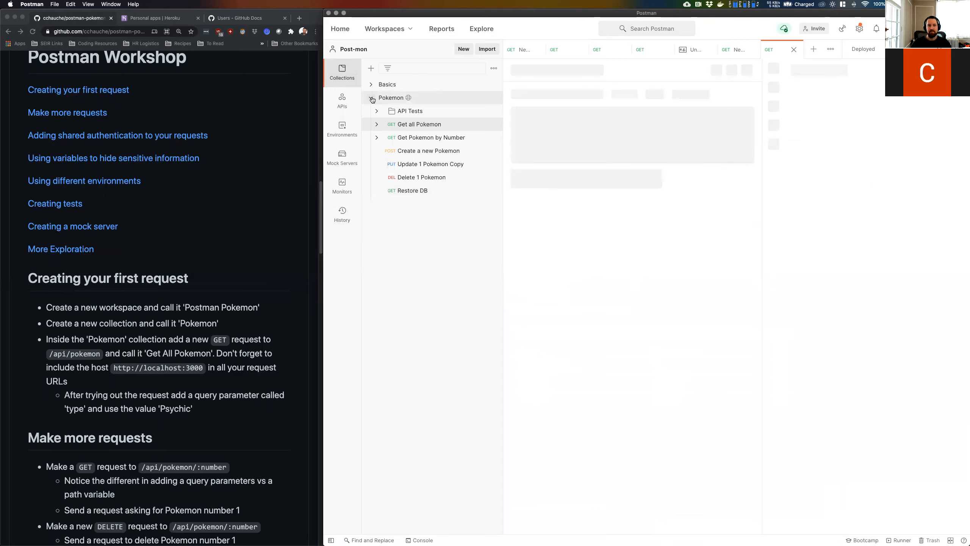
pyautogui.click(373, 100)
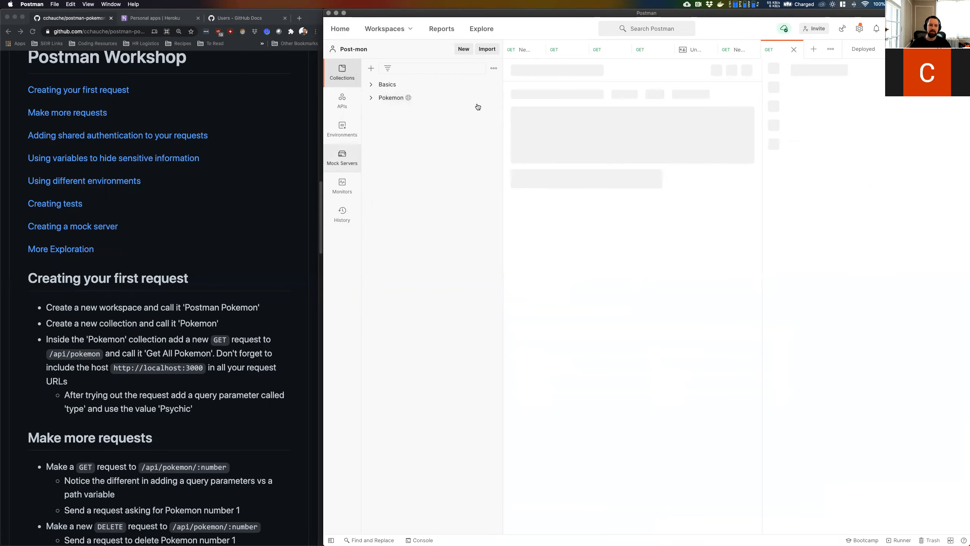
pyautogui.click(372, 98)
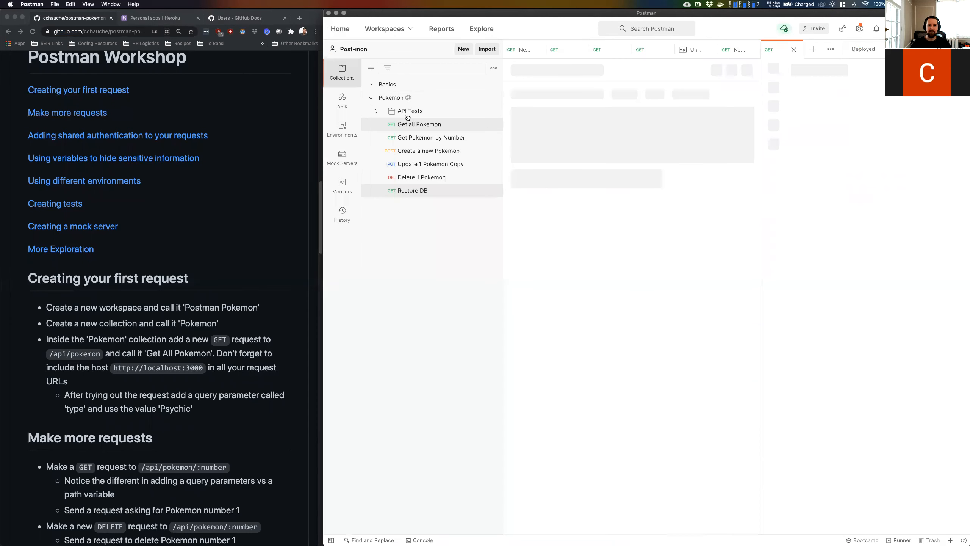
pyautogui.click(372, 98)
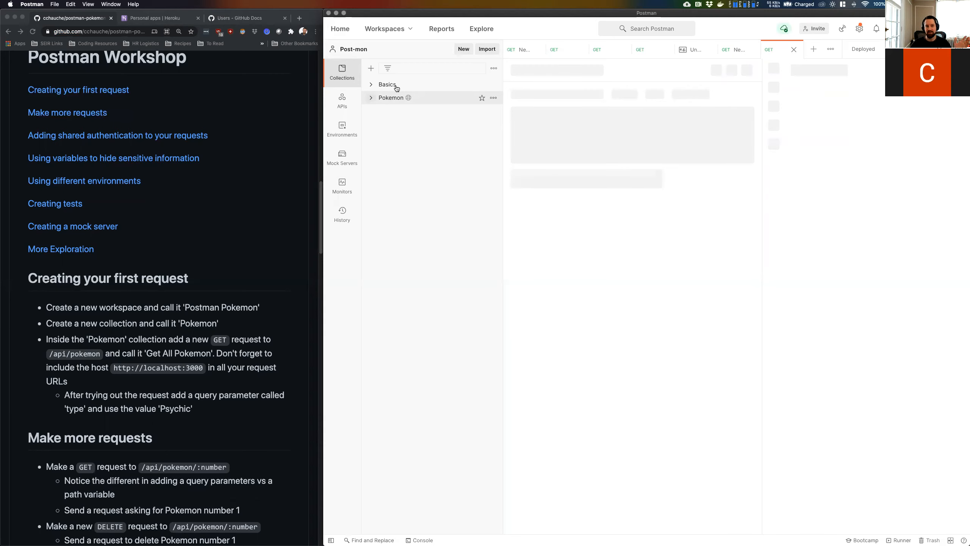
pyautogui.click(391, 98)
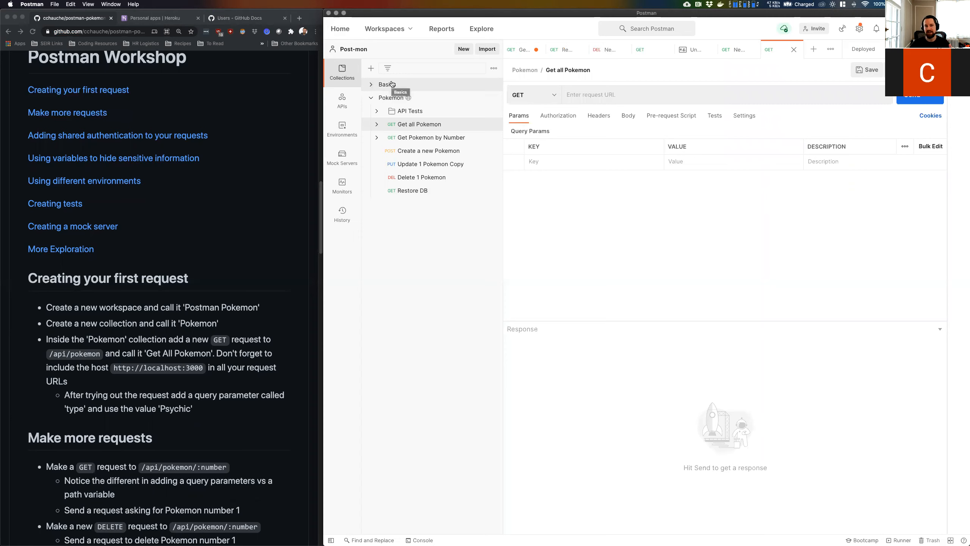
pyautogui.click(373, 99)
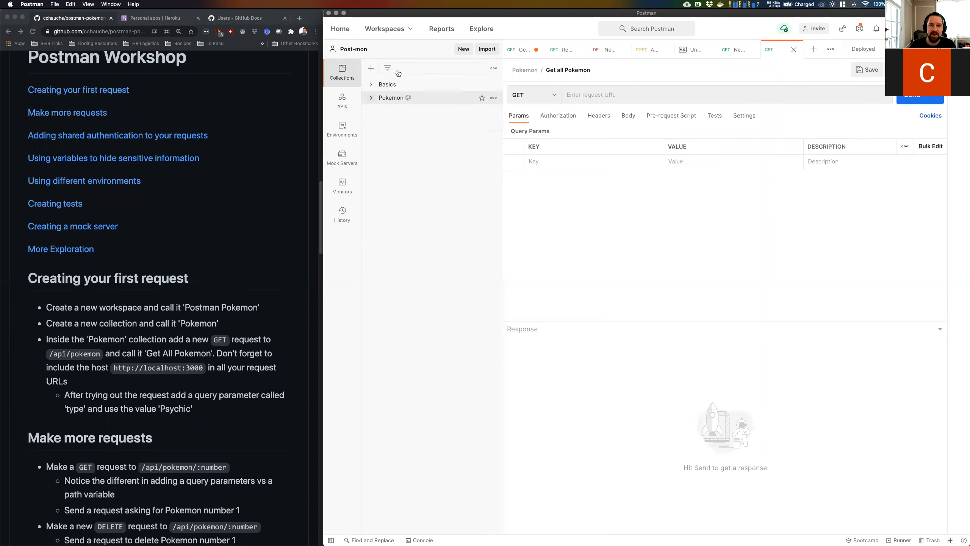
# Step: Create a new collection in the Post-mon workspace, keeping its default name
pyautogui.click(467, 51)
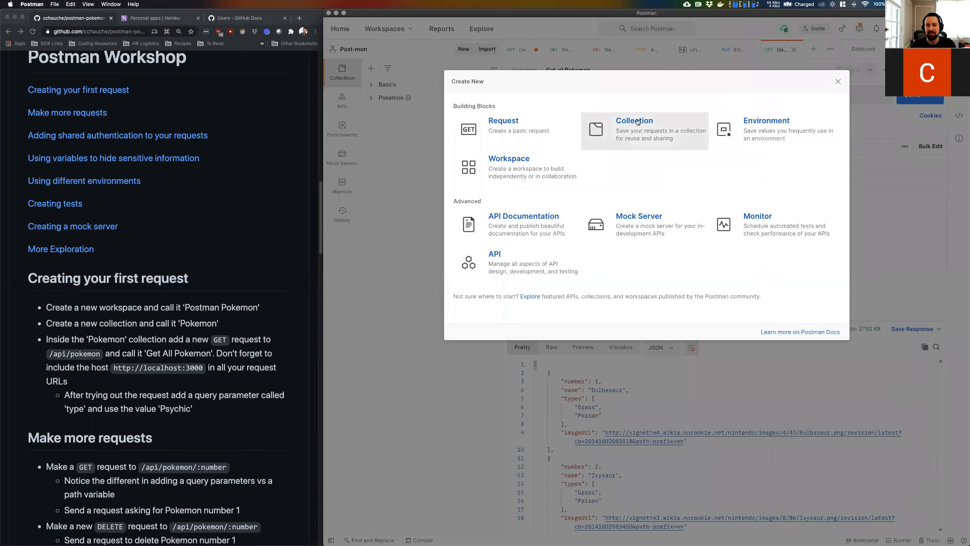
pyautogui.click(375, 156)
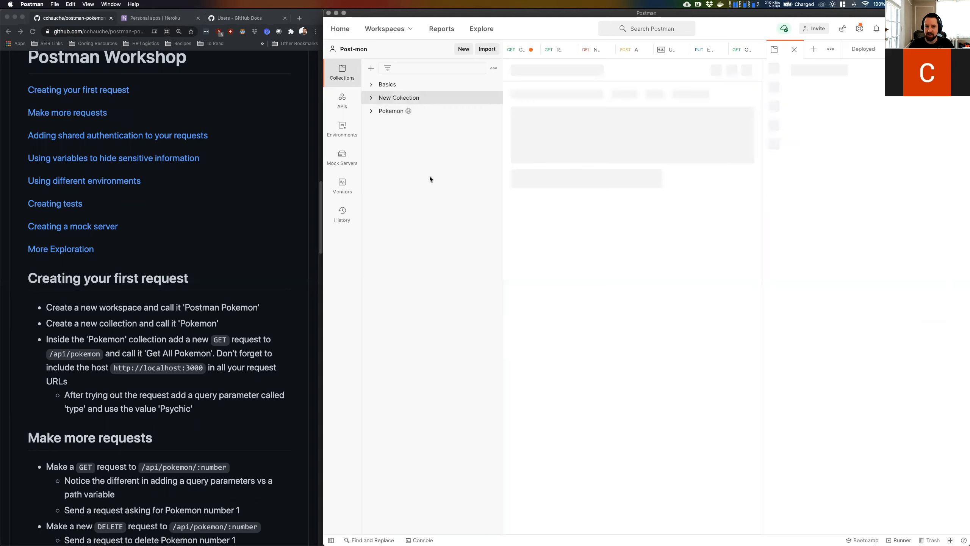
# Step: Check the running server in Terminal and return to the "Creating your first request" instructions in Chrome
pyautogui.press('super+Tab')
pyautogui.press('super+Tab')
pyautogui.press('super+Tab')
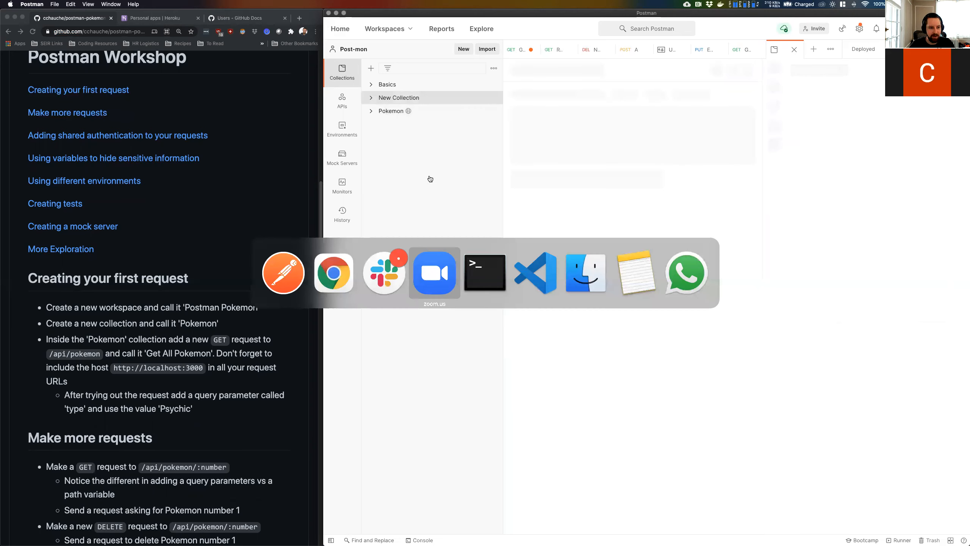
pyautogui.press('super+Tab')
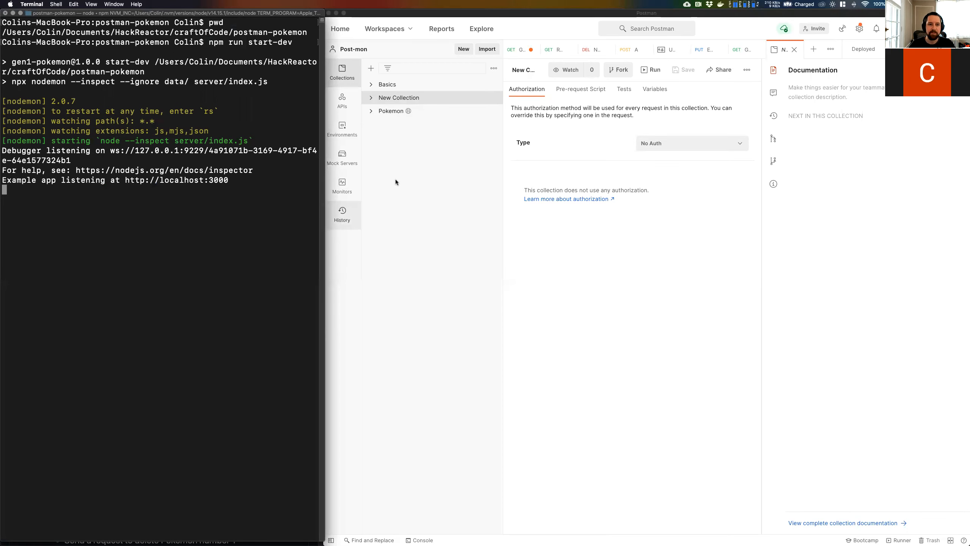
pyautogui.hotkey('ctrl', 'Up')
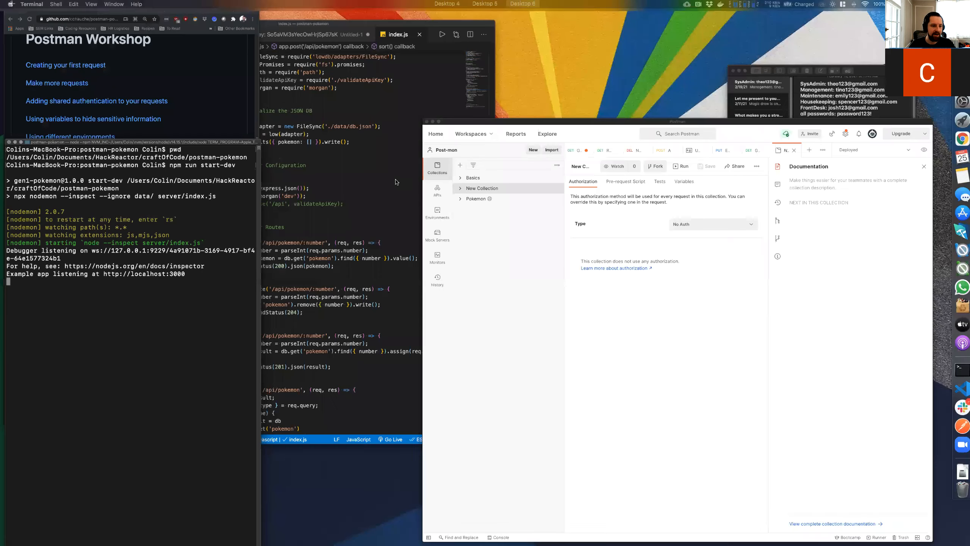
pyautogui.click(138, 192)
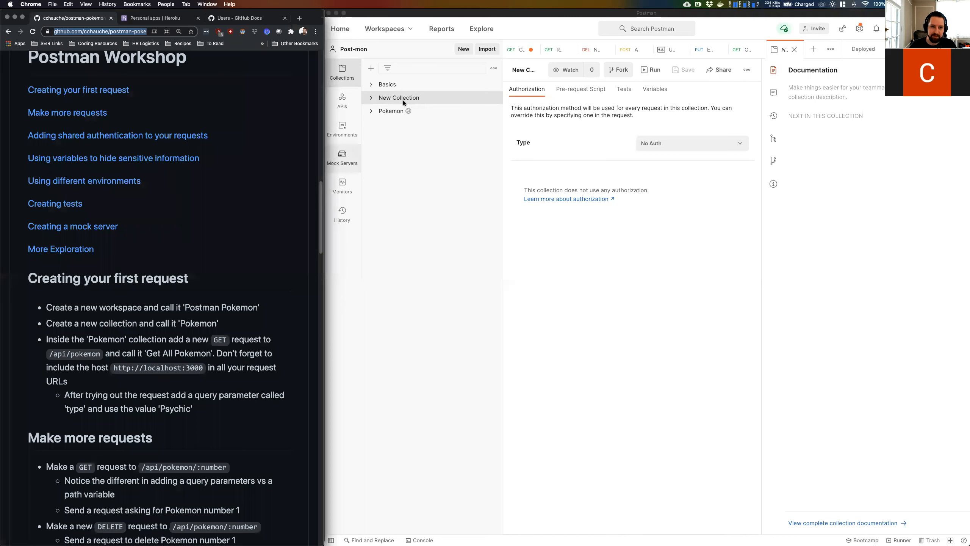
pyautogui.scroll(-3, 234, 336)
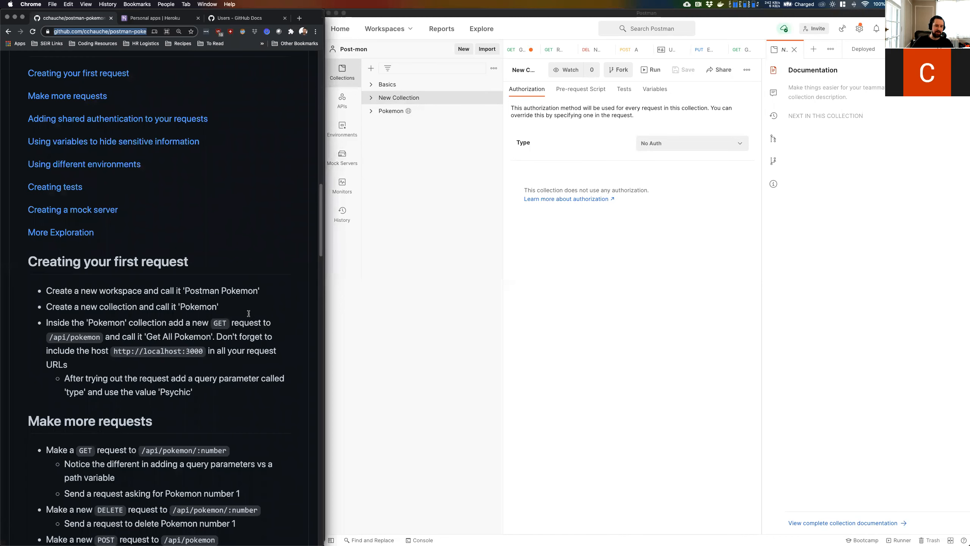
# Step: Add a new request to New Collection in Postman
pyautogui.click(372, 99)
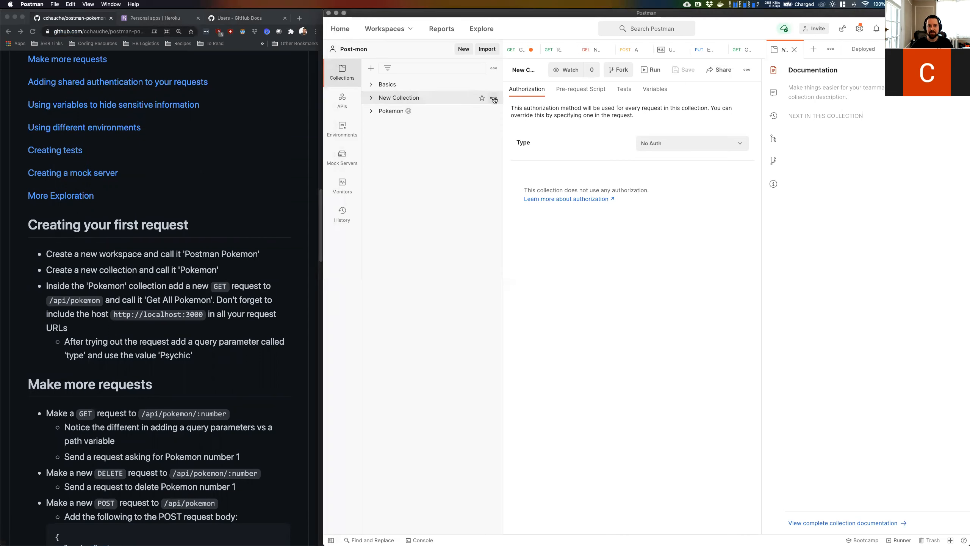
pyautogui.click(494, 99)
pyautogui.click(450, 149)
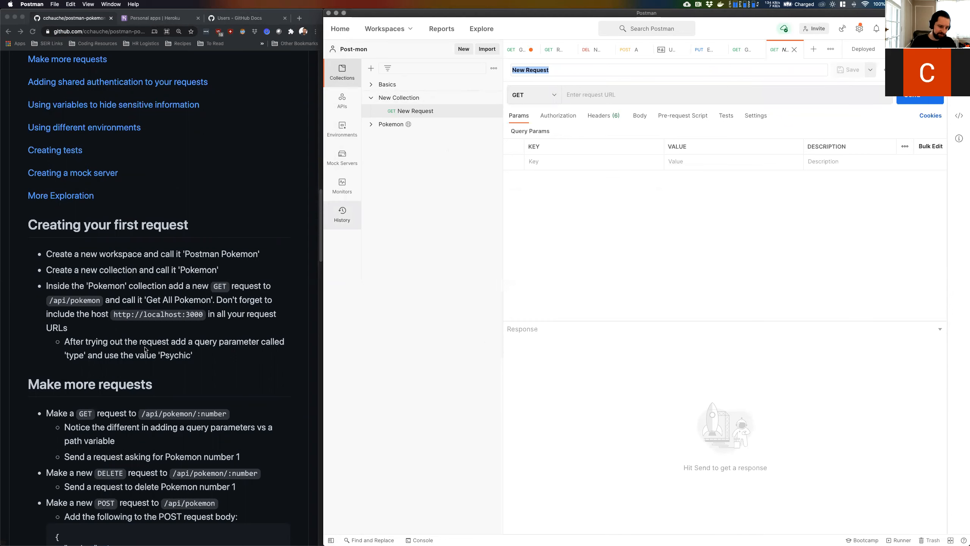
pyautogui.scroll(-2, 165, 357)
pyautogui.scroll(-2, 168, 356)
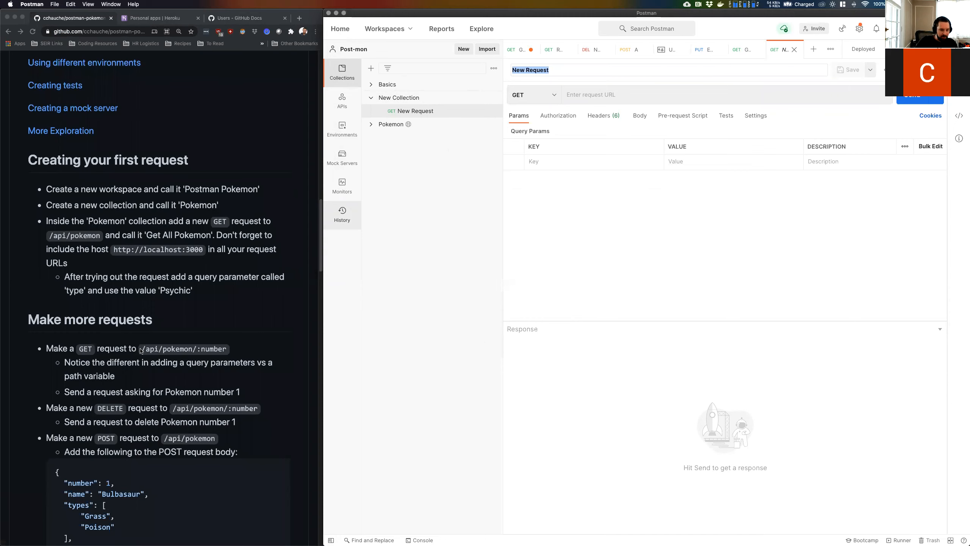
pyautogui.press('super+Tab')
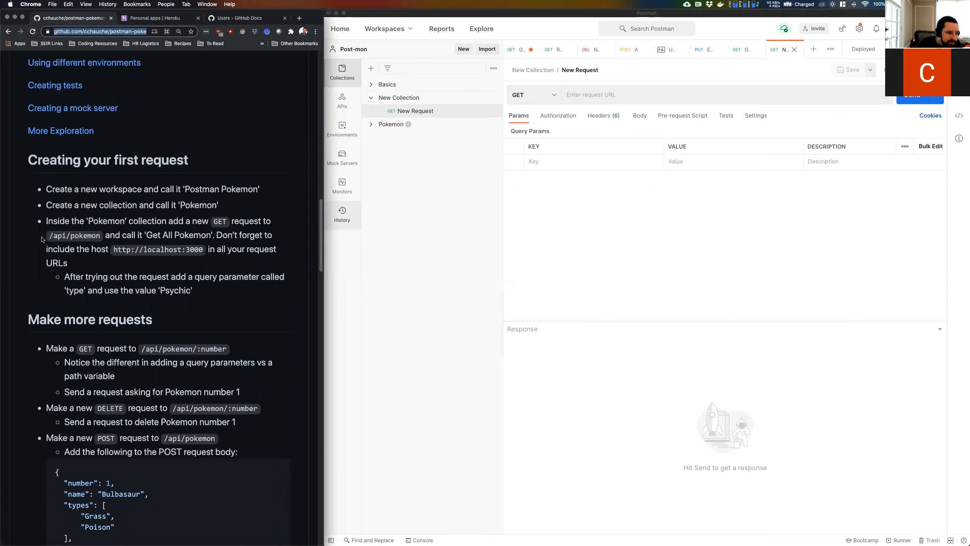
pyautogui.moveTo(49, 236); pyautogui.dragTo(98, 236)
pyautogui.press('super+c')
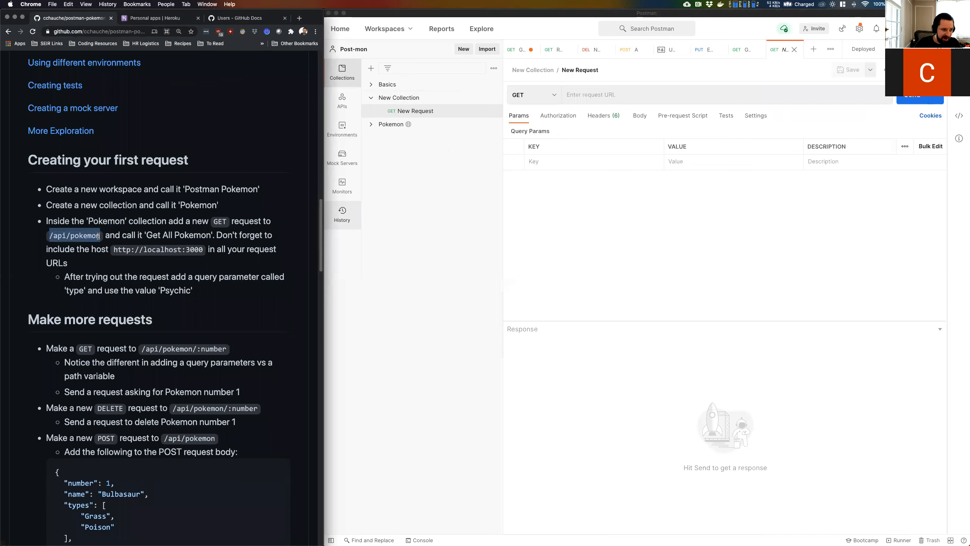
pyautogui.click(620, 94)
pyautogui.press('super+v')
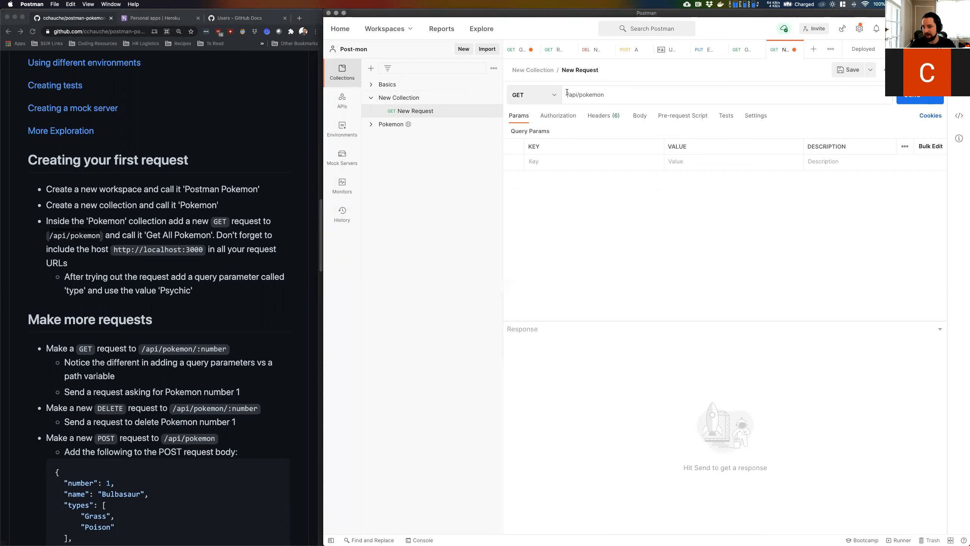
pyautogui.click(114, 250)
pyautogui.moveTo(114, 249); pyautogui.dragTo(200, 249)
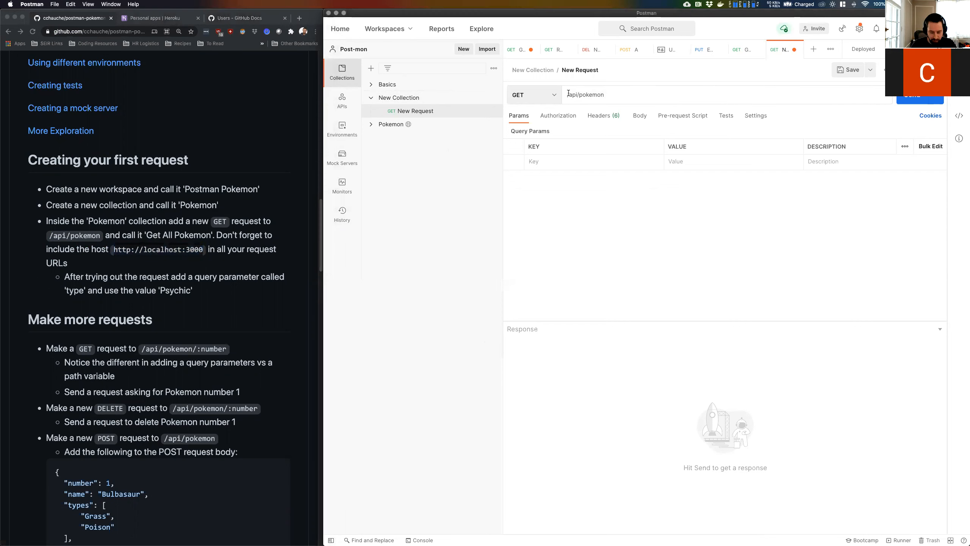
pyautogui.write('http://localhost:3000')
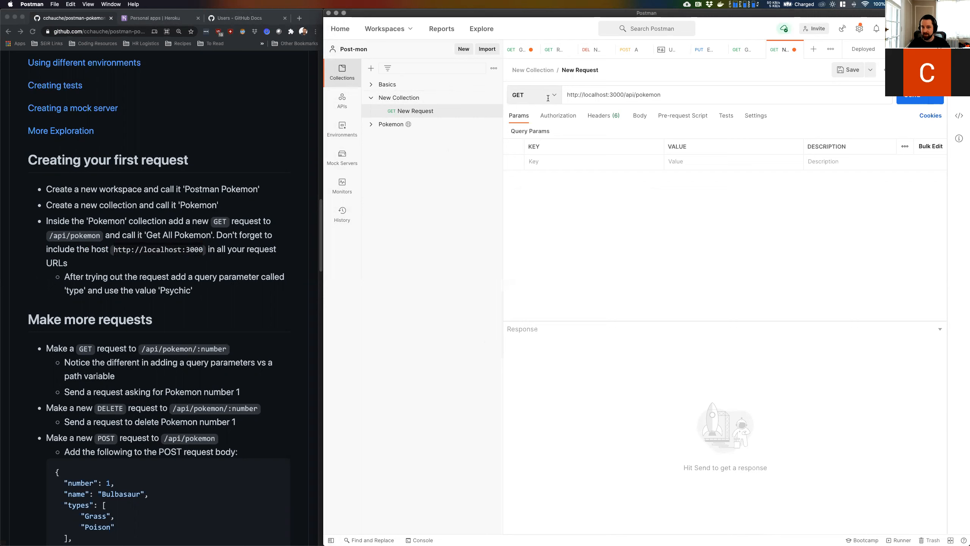
# Step: Review the HTTP method options, keep GET, send the request and read through the returned Pokemon list
pyautogui.click(532, 99)
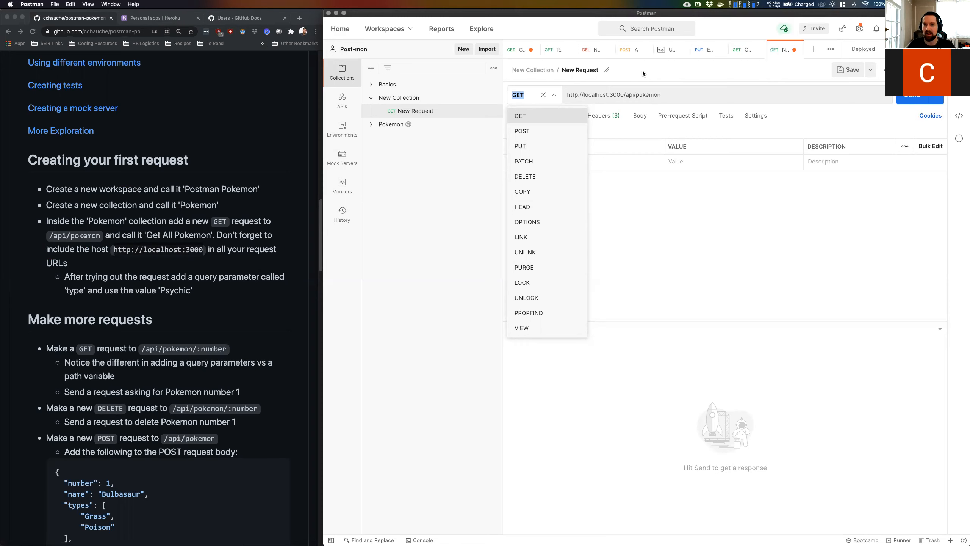
pyautogui.click(639, 91)
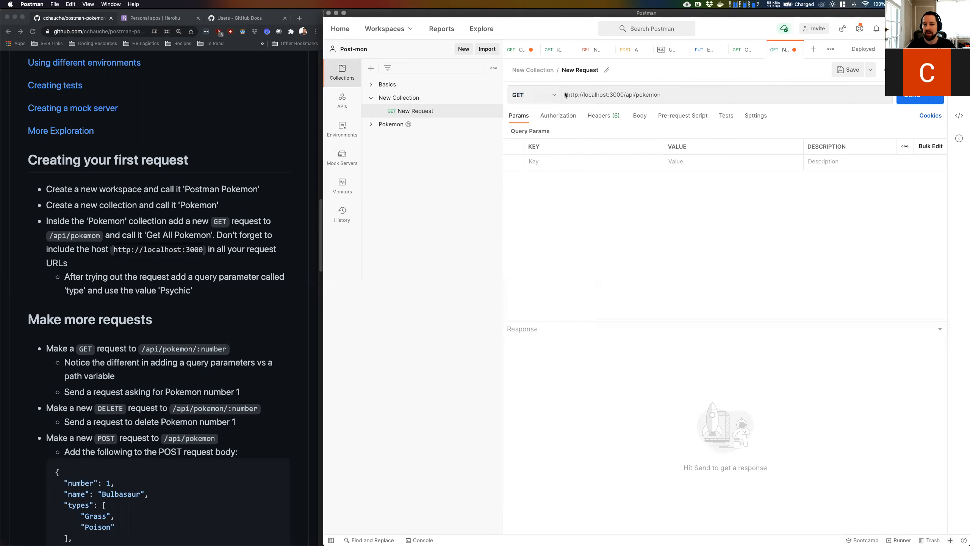
pyautogui.click(911, 97)
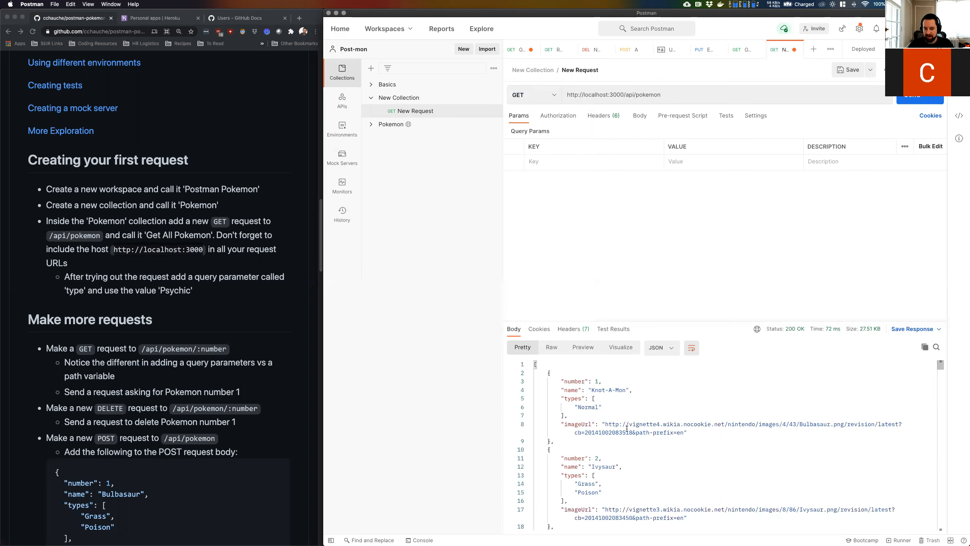
pyautogui.scroll(-10, 640, 425)
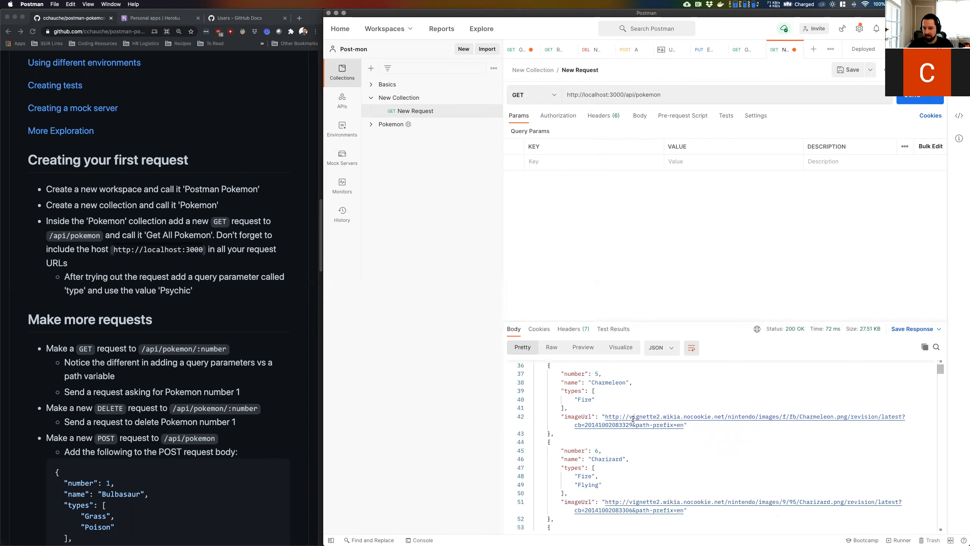
pyautogui.scroll(-8, 633, 419)
pyautogui.scroll(-5, 775, 383)
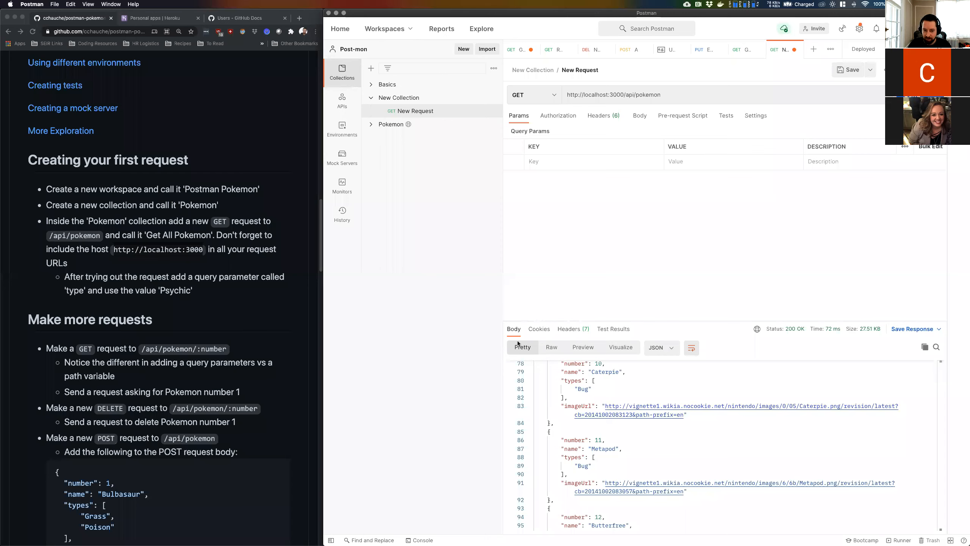
# Step: Inspect the response's cookies, headers and test results, and return to its body
pyautogui.click(535, 329)
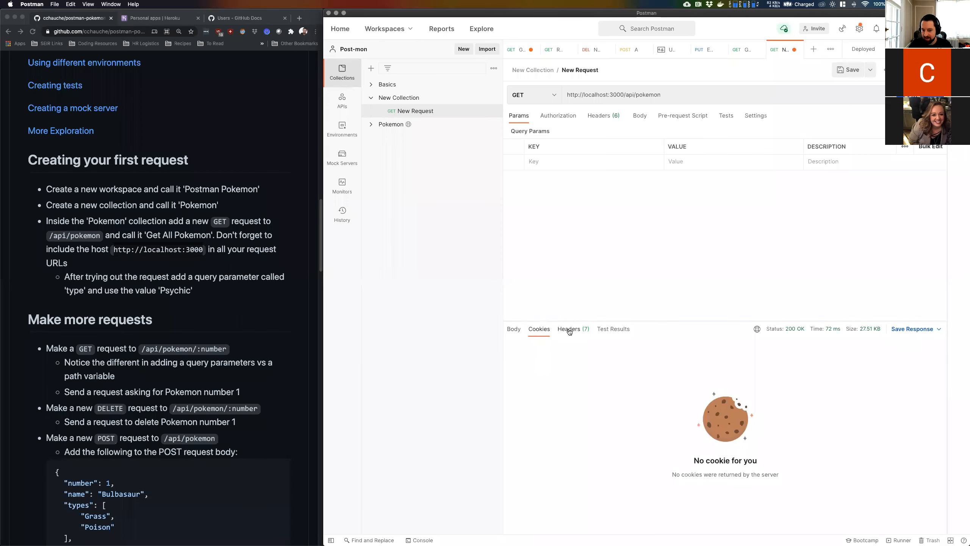
pyautogui.click(570, 332)
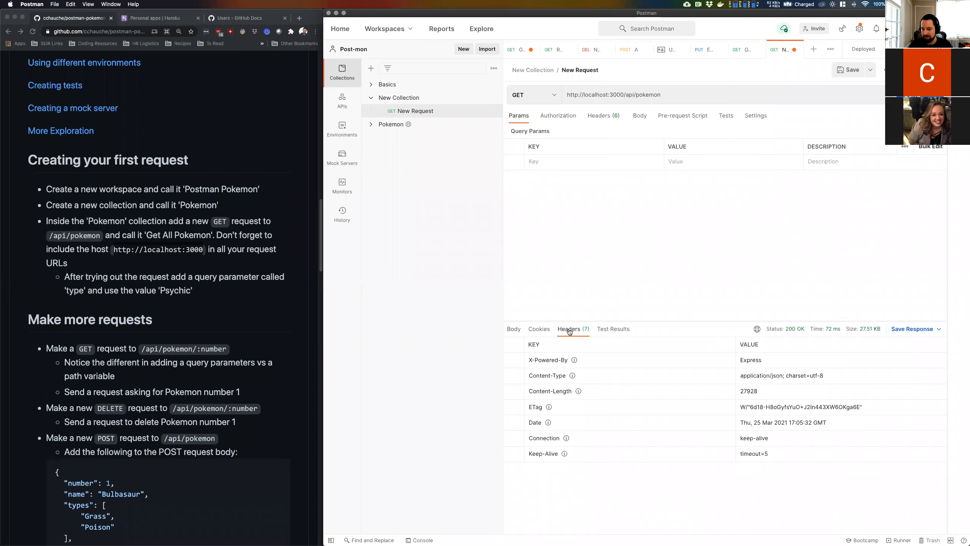
pyautogui.click(611, 329)
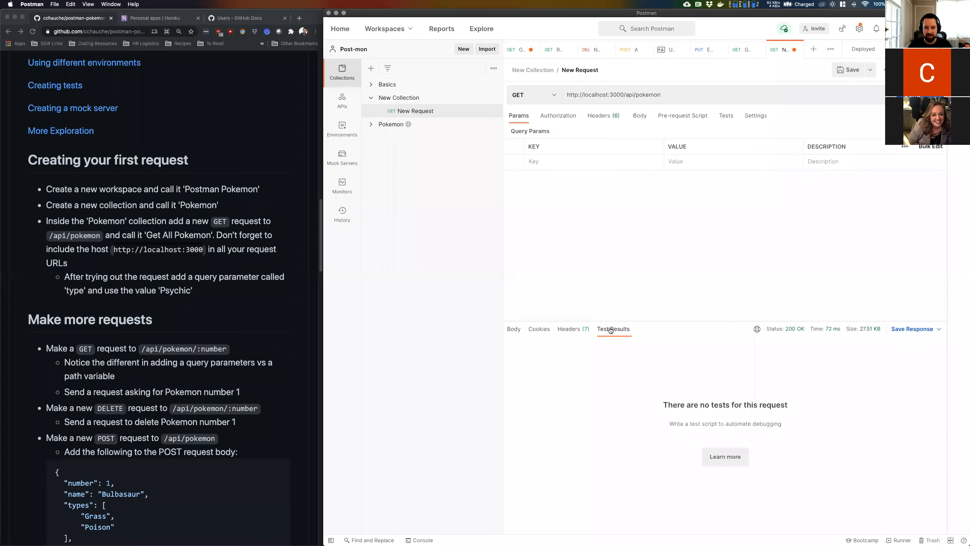
pyautogui.click(509, 331)
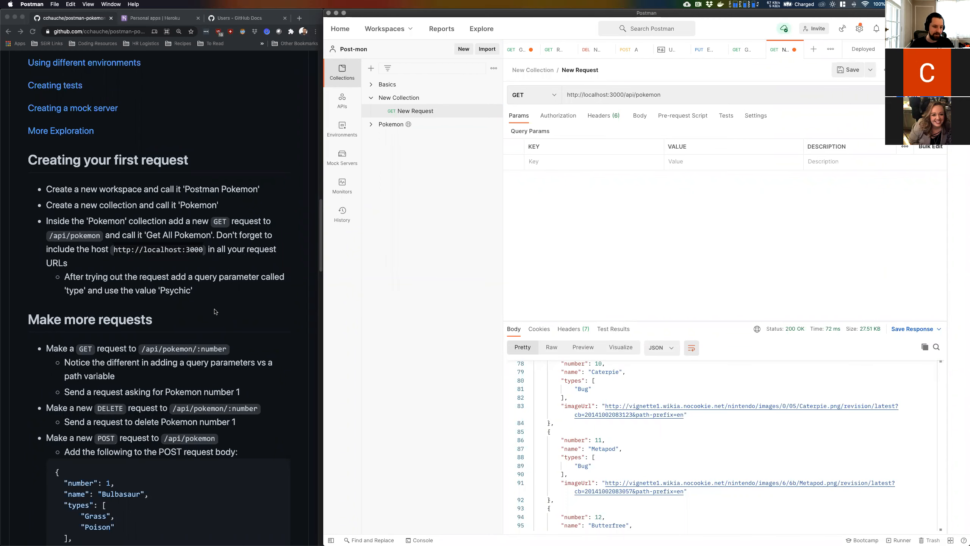
# Step: Append /:number to the request URL, set the number path variable to 12 and send the request
pyautogui.scroll(-1, 215, 312)
pyautogui.scroll(-5, 187, 261)
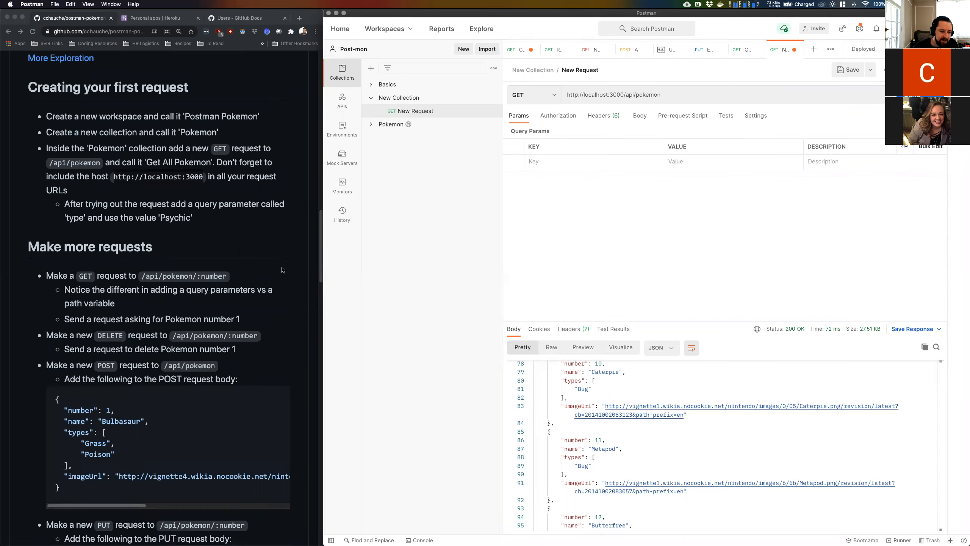
pyautogui.click(666, 96)
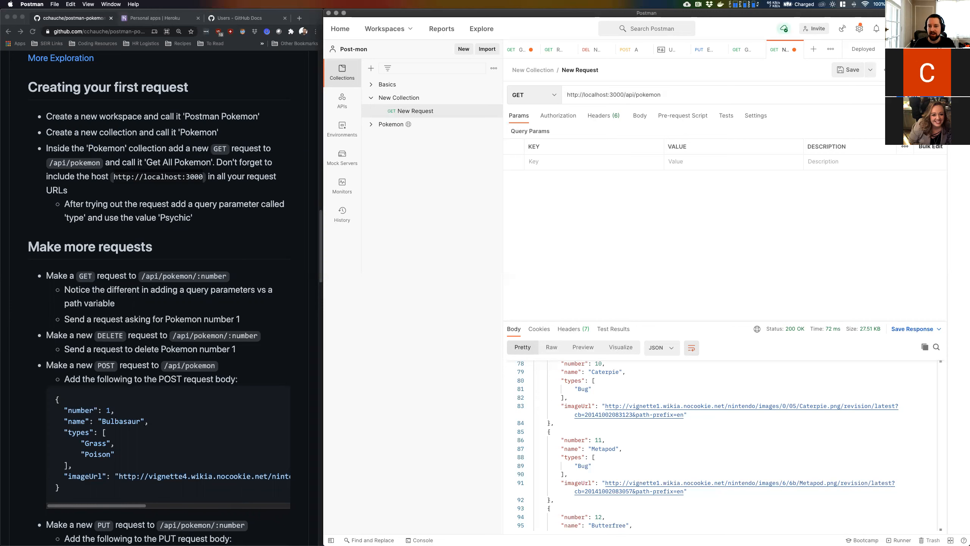
pyautogui.write('/:number')
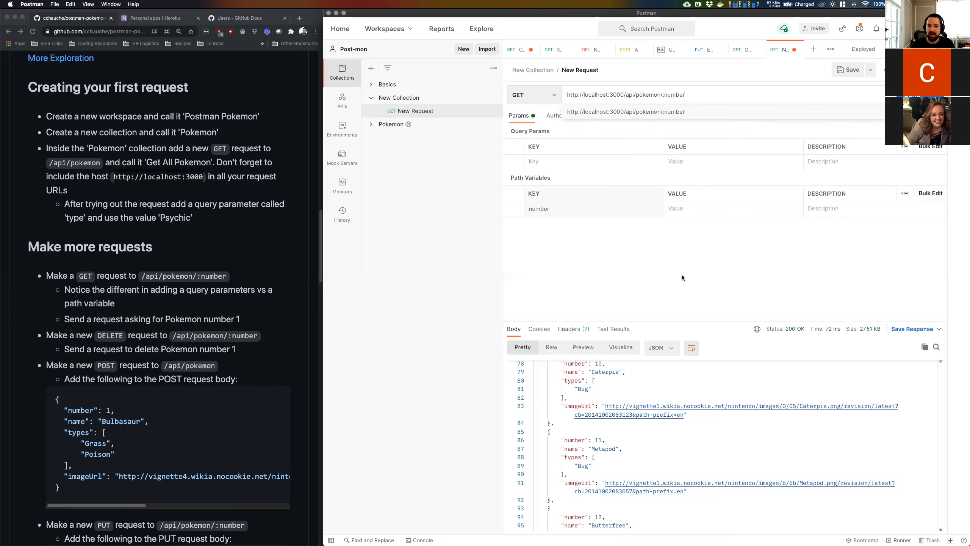
pyautogui.click(568, 206)
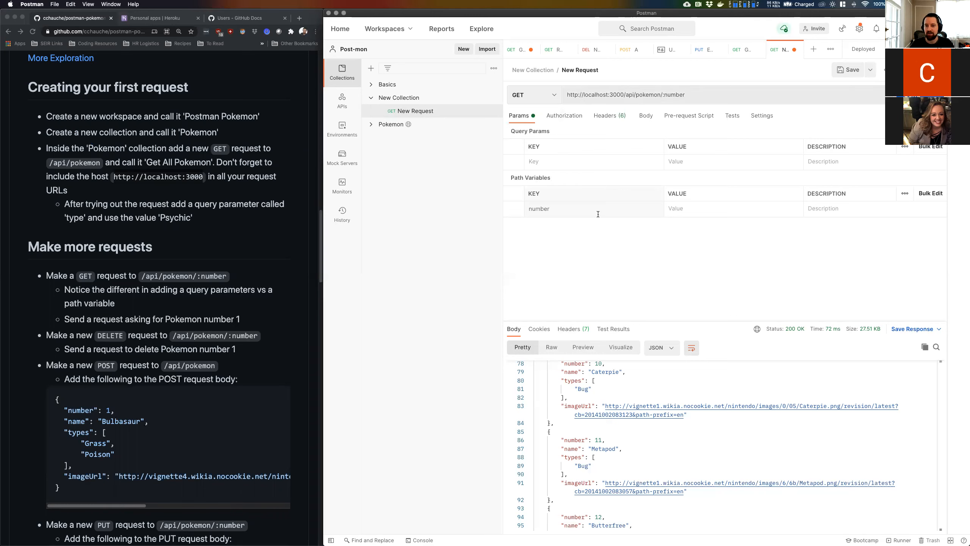
pyautogui.click(698, 207)
pyautogui.write('12')
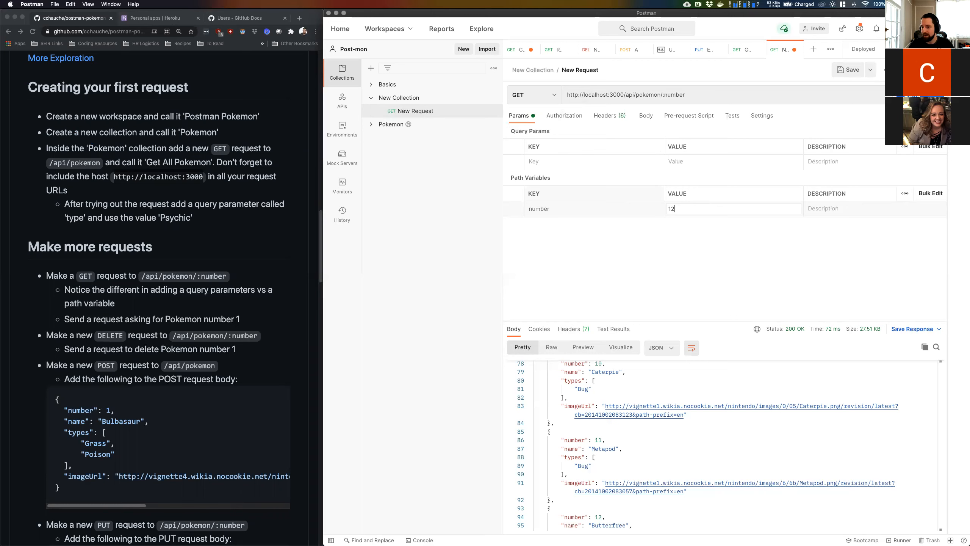
pyautogui.press('super+Return')
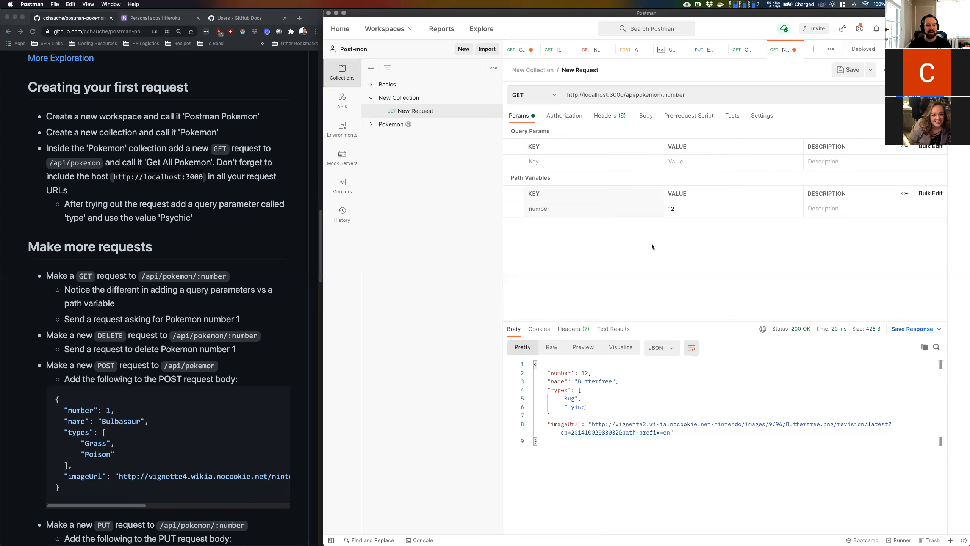
# Step: Examine the /users/{username} endpoint and its path parameter in Chrome's GitHub Docs, and return to the workshop instructions
pyautogui.click(254, 21)
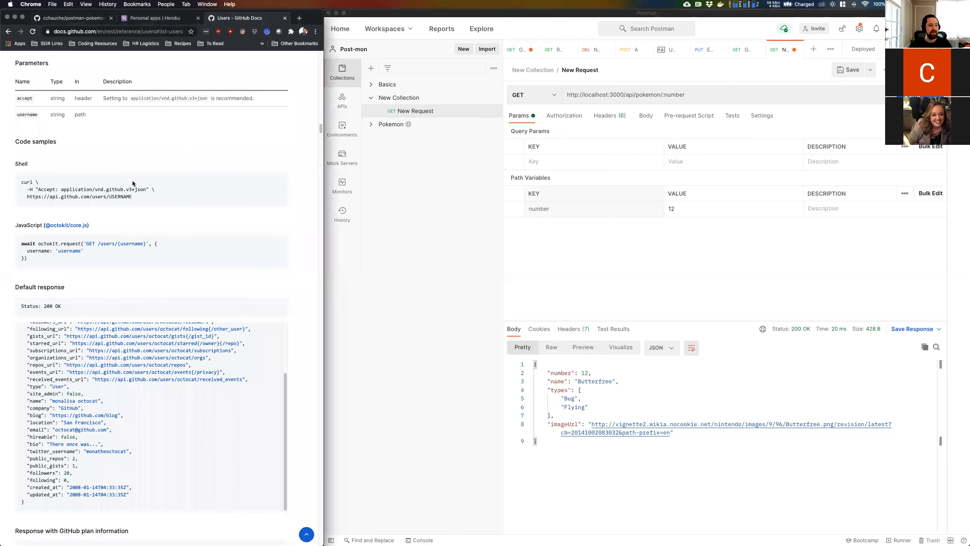
pyautogui.scroll(3, 126, 202)
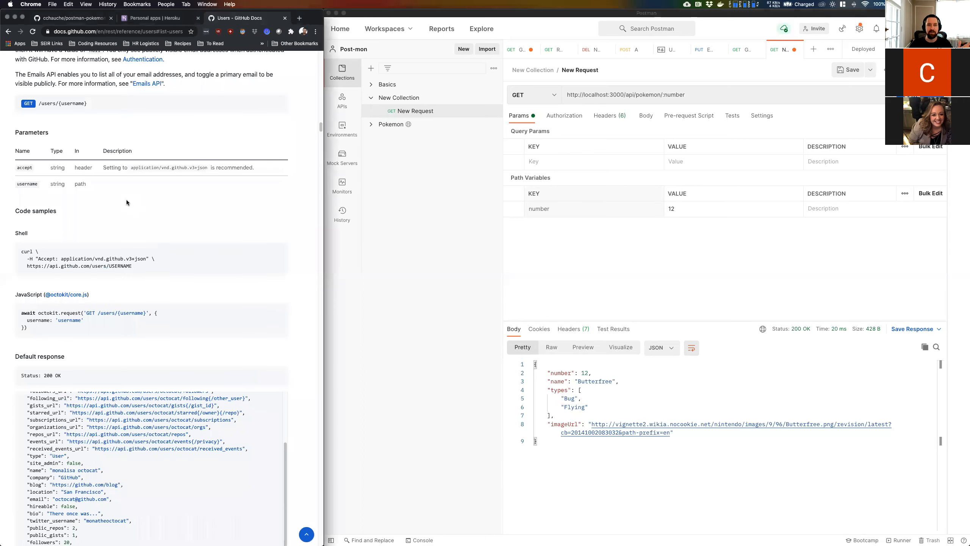
pyautogui.scroll(1, 91, 121)
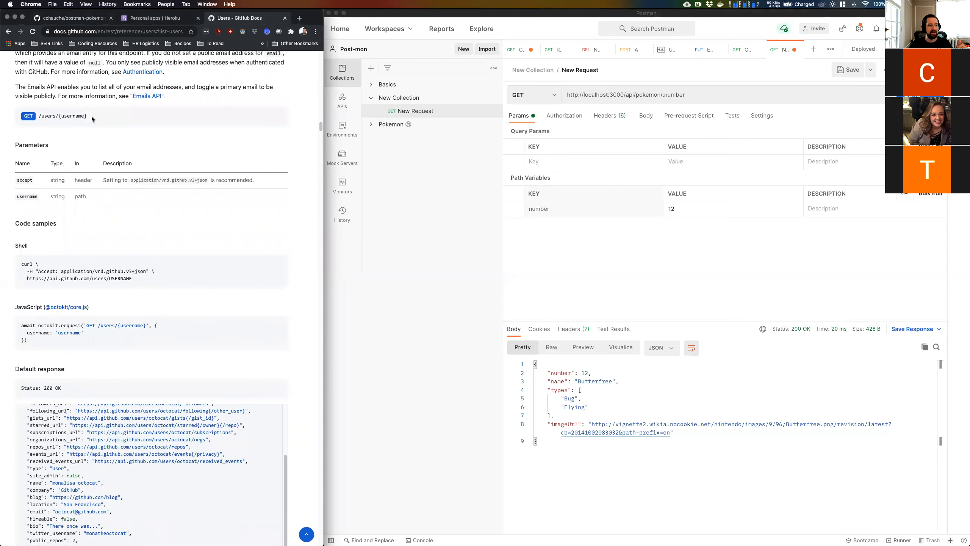
pyautogui.tripleClick(14, 116)
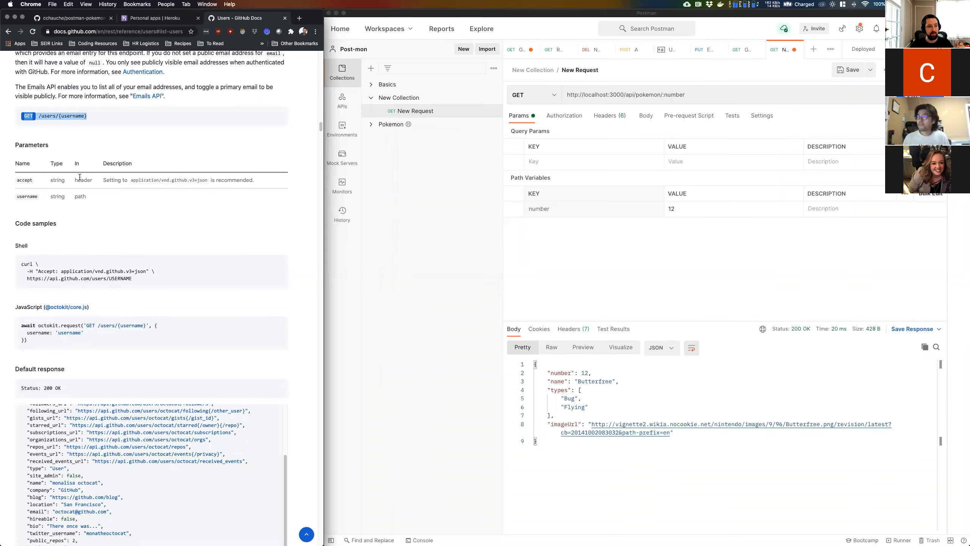
pyautogui.click(97, 181)
pyautogui.moveTo(88, 196); pyautogui.dragTo(78, 196)
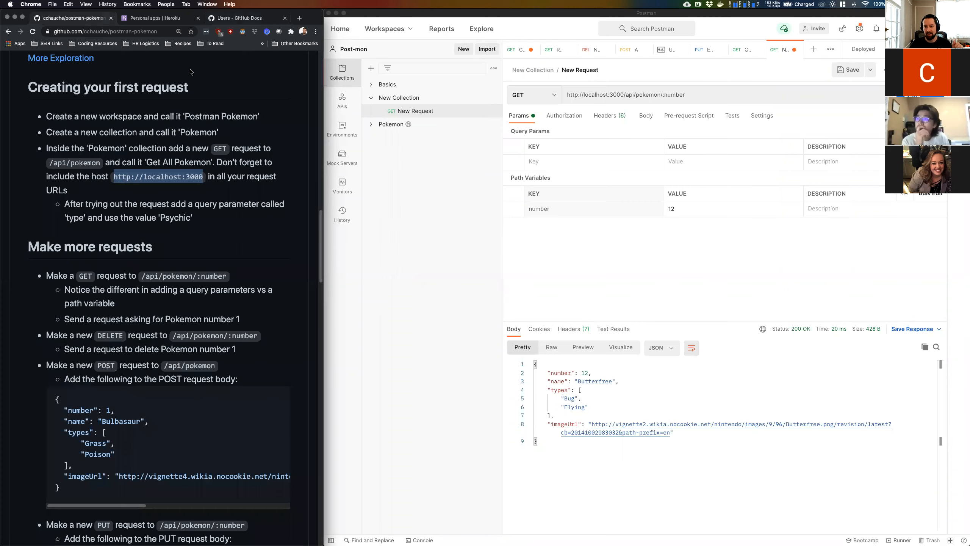
pyautogui.click(77, 19)
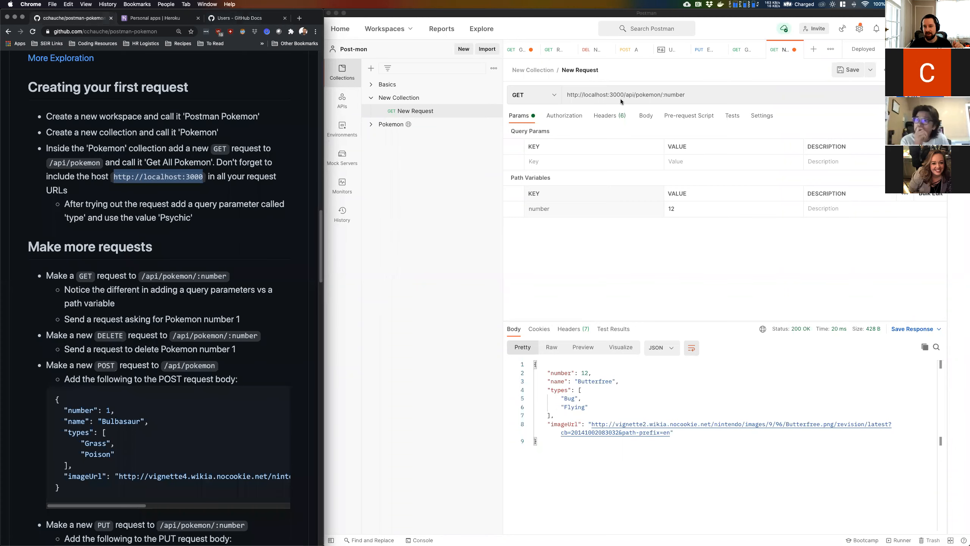
# Step: Clear the number path variable's value in Postman and resend the GET request
pyautogui.click(691, 93)
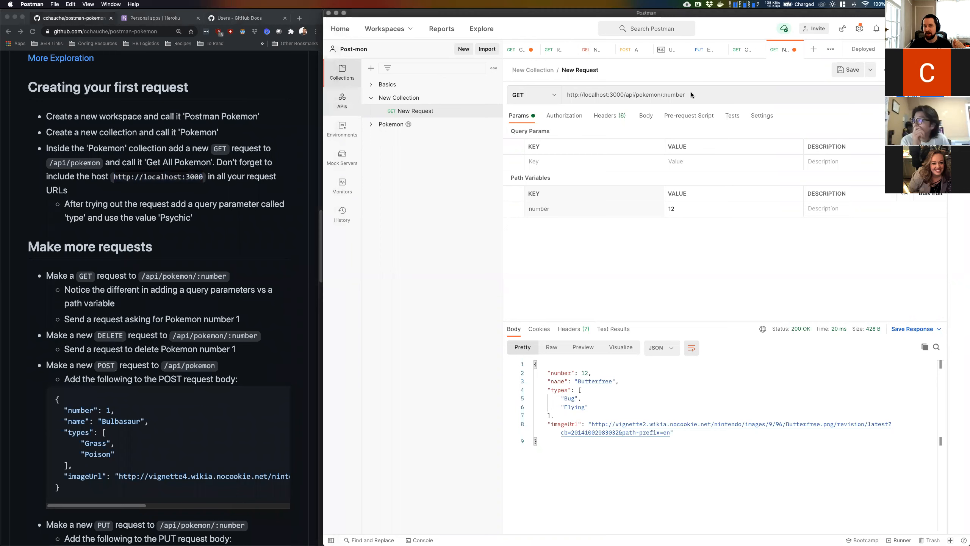
pyautogui.click(705, 209)
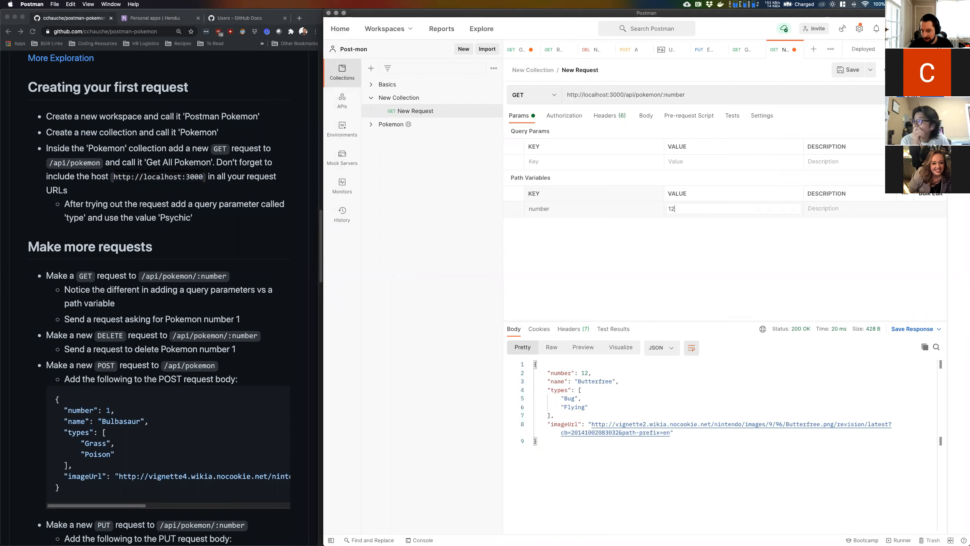
pyautogui.press('BackSpace')
pyautogui.press('BackSpace')
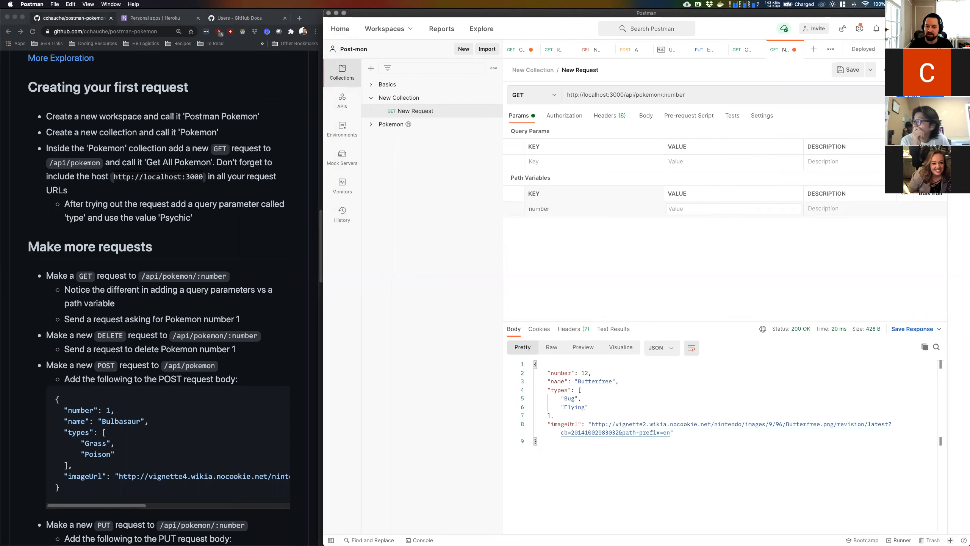
pyautogui.press('super+Return')
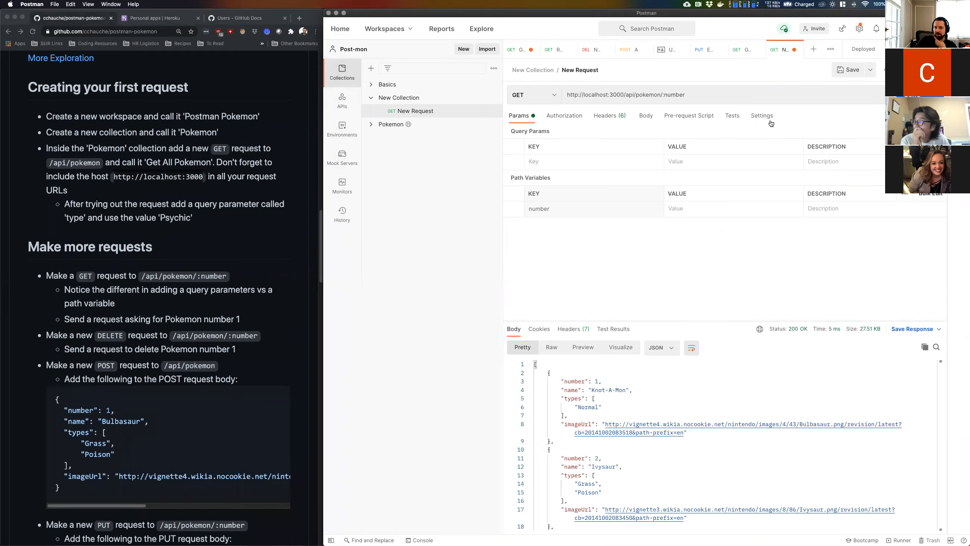
# Step: Open the DELETE request in the Basics collection and review its HTTP method options, keeping DELETE
pyautogui.click(381, 88)
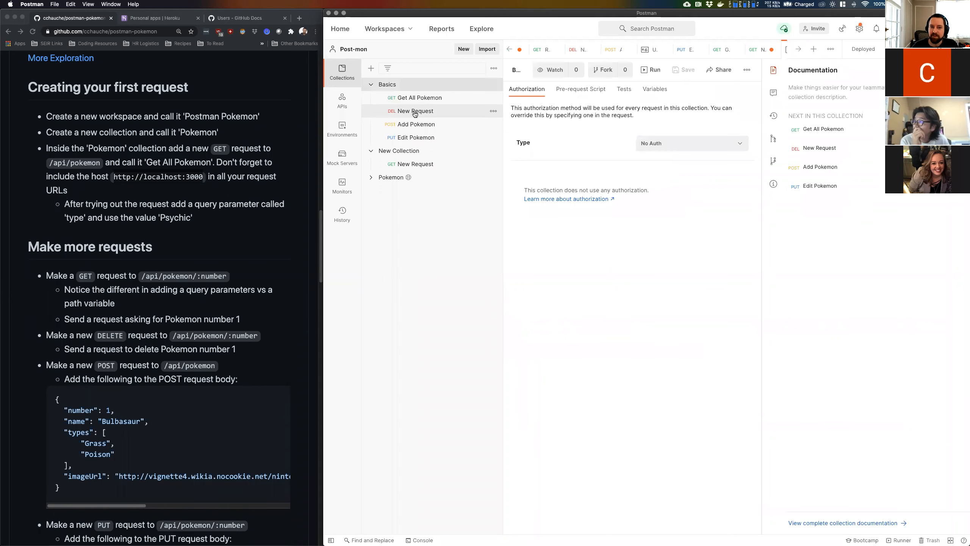
pyautogui.click(415, 114)
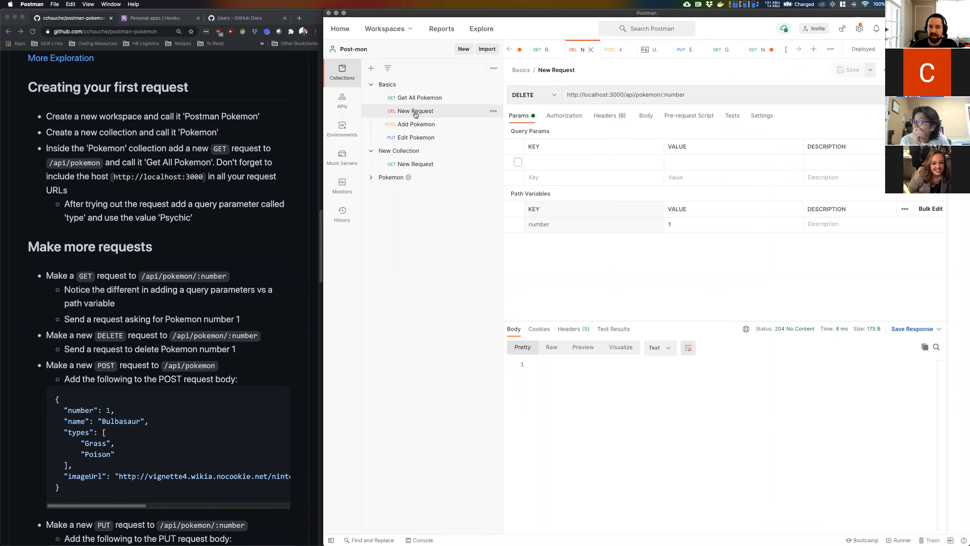
pyautogui.click(552, 96)
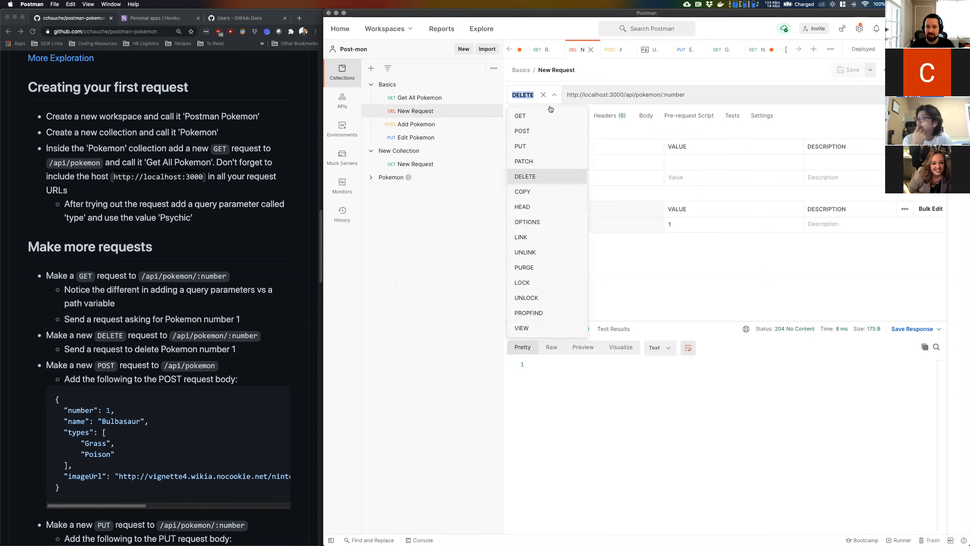
pyautogui.click(542, 176)
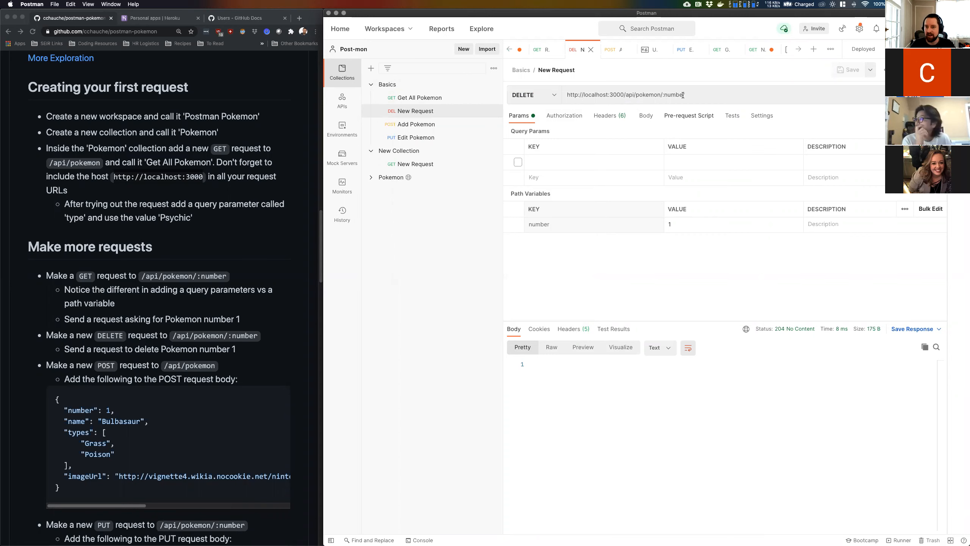
# Step: Enable the type query parameter in the Get All Pokemon request, set it to dragon, send it and highlight the URL's query string
pyautogui.click(424, 97)
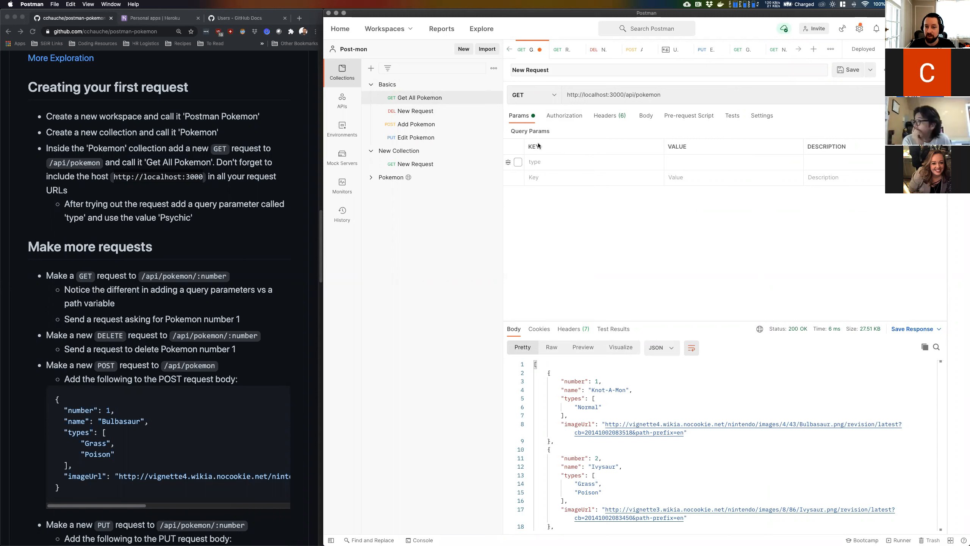
pyautogui.click(519, 162)
pyautogui.click(732, 168)
pyautogui.write('dragon')
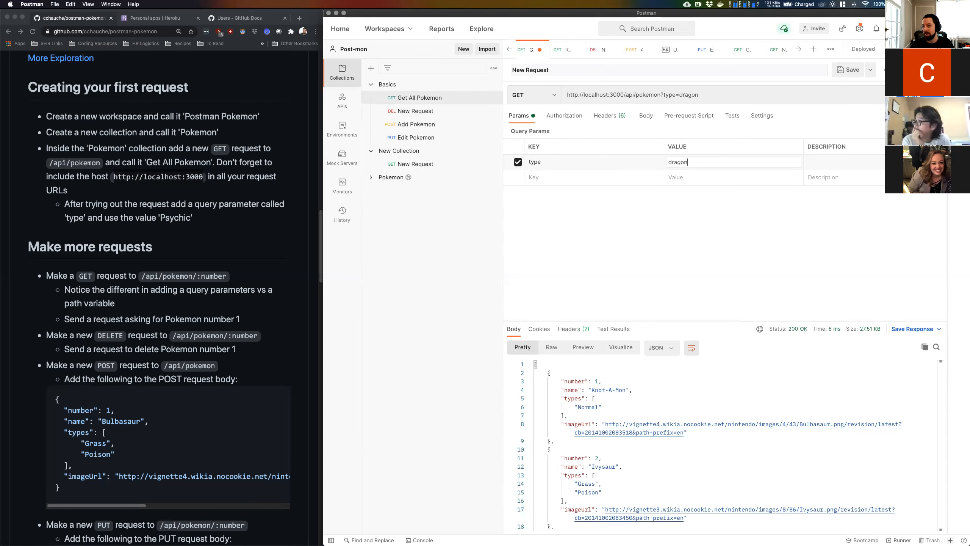
pyautogui.click(913, 95)
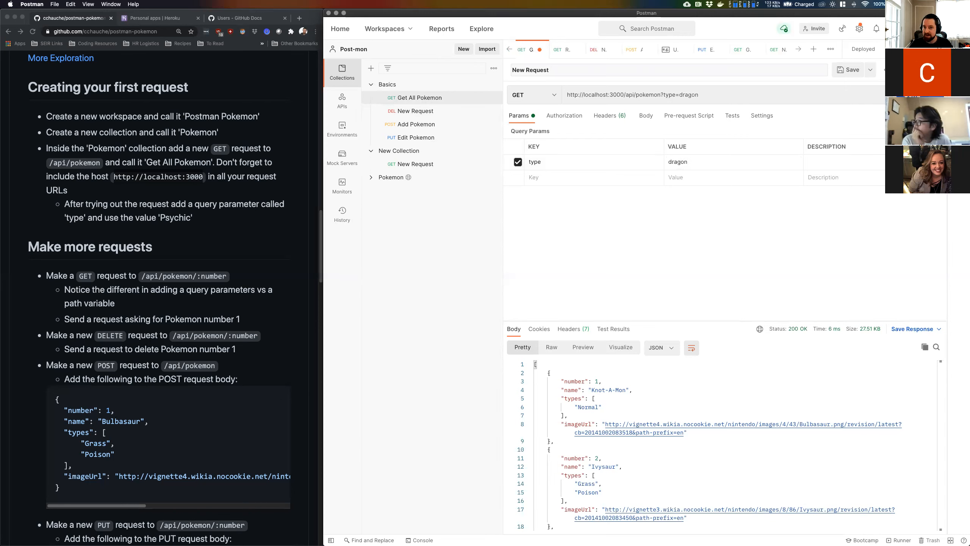
pyautogui.click(711, 94)
pyautogui.moveTo(660, 95); pyautogui.dragTo(699, 95)
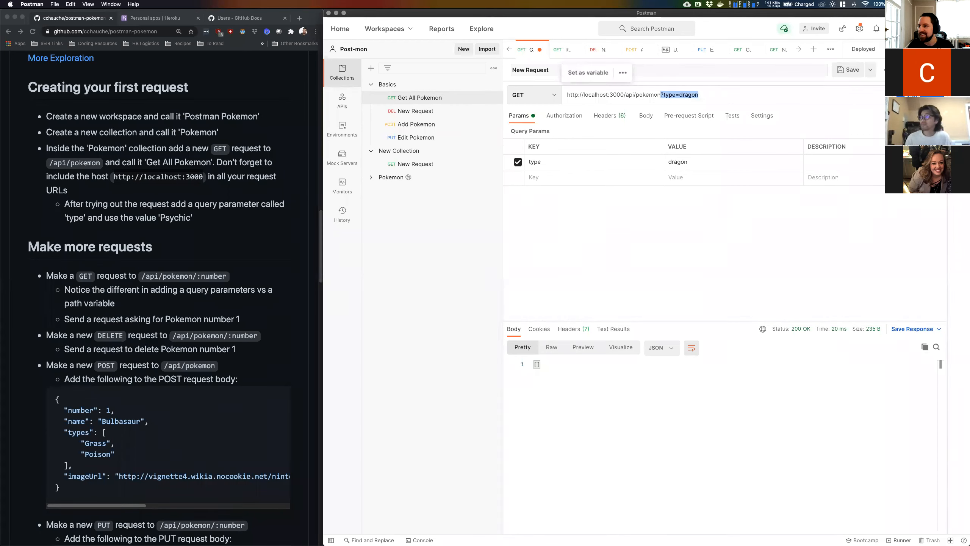
# Step: Switch the active environment to Local and resend the Get All Pokemon request
pyautogui.click(863, 49)
pyautogui.click(875, 98)
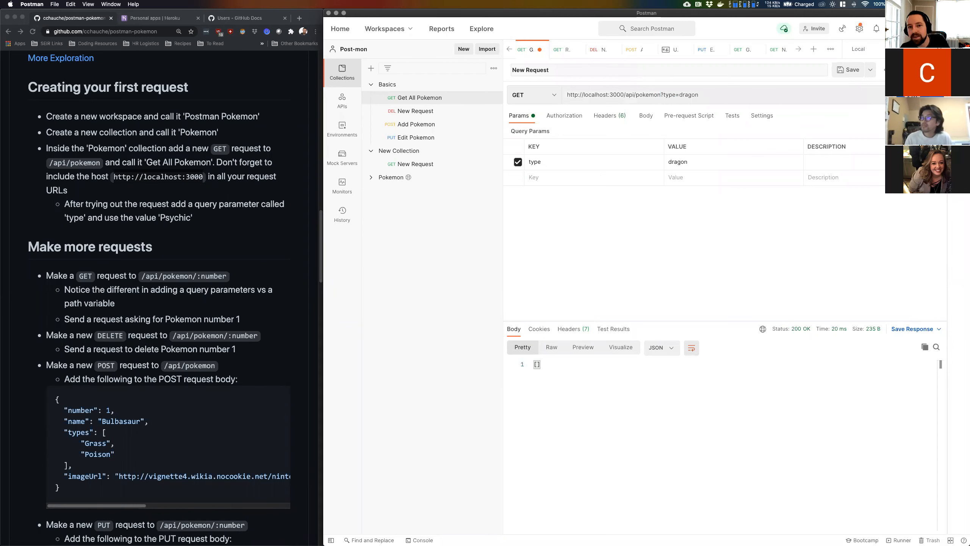
pyautogui.click(913, 94)
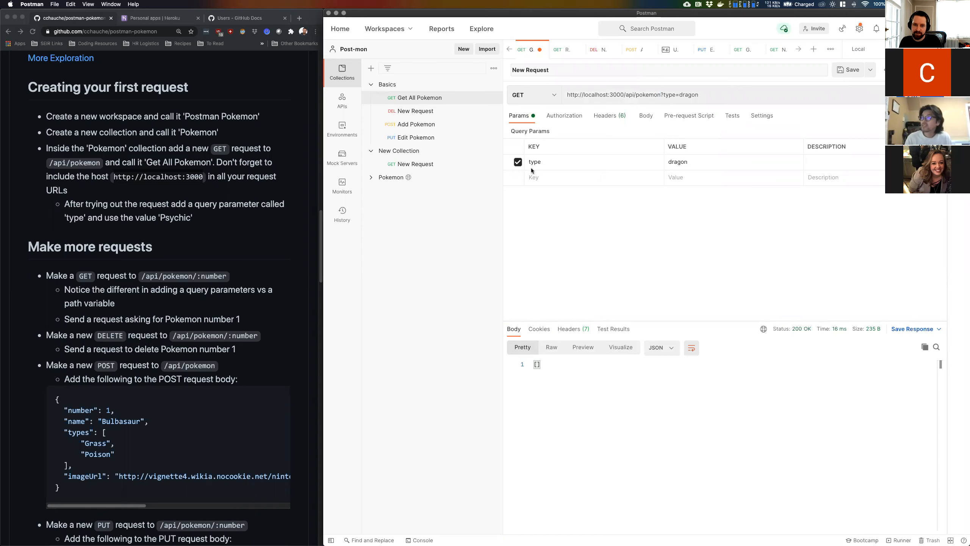
# Step: Change the type query parameter's value to Dragon and resend the Get All Pokemon request
pyautogui.click(712, 161)
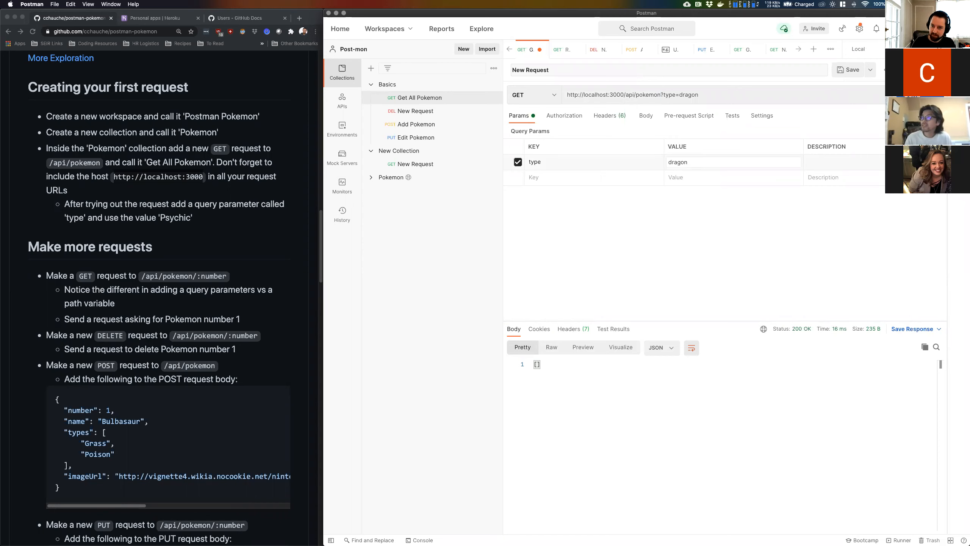
pyautogui.press('BackSpace')
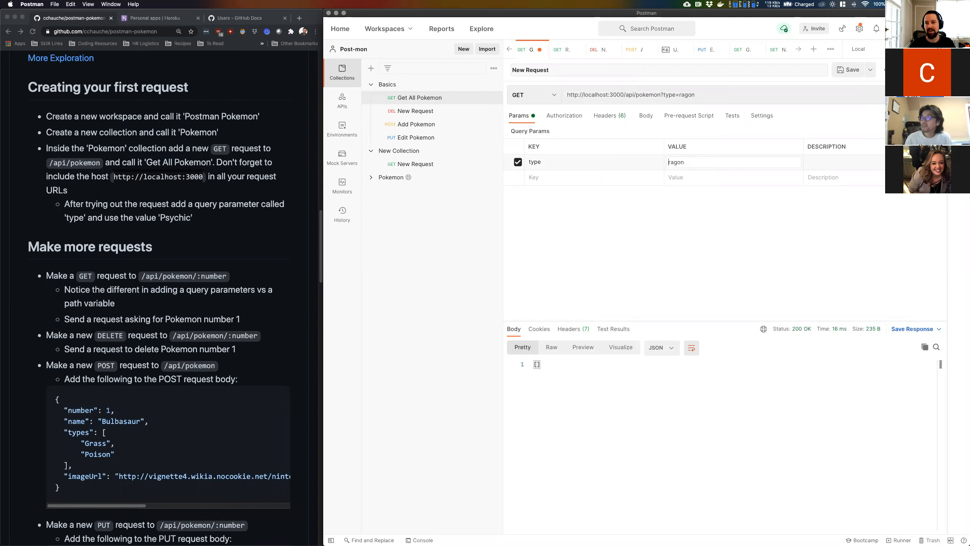
pyautogui.write('D')
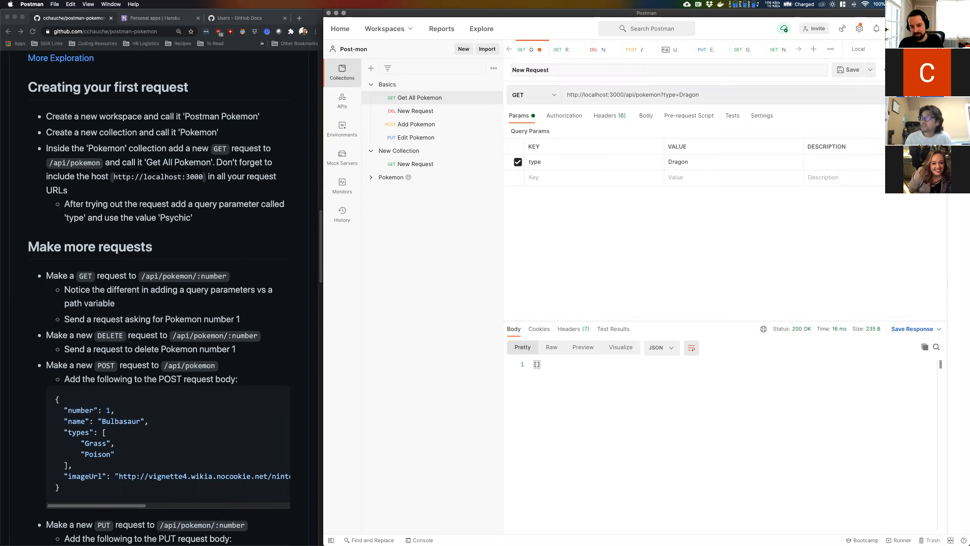
pyautogui.press('super+Return')
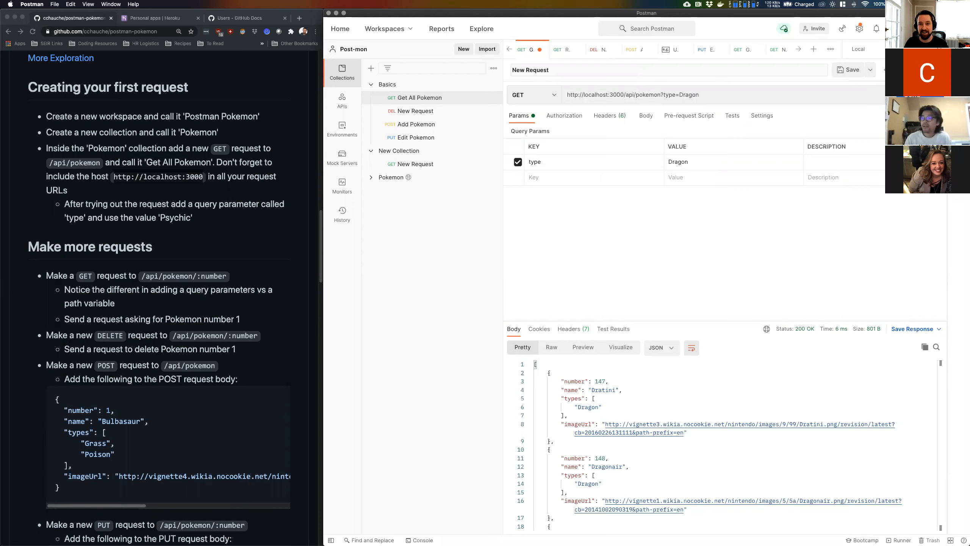
# Step: View the Get All Pokemon request's code snippet in NodeJs - Axios format, then close the snippet view
pyautogui.click(960, 116)
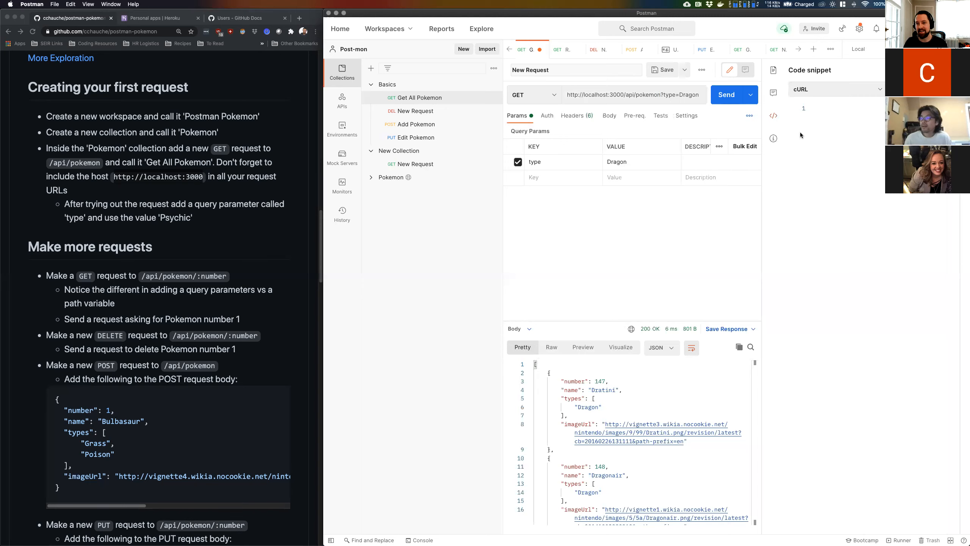
pyautogui.click(878, 90)
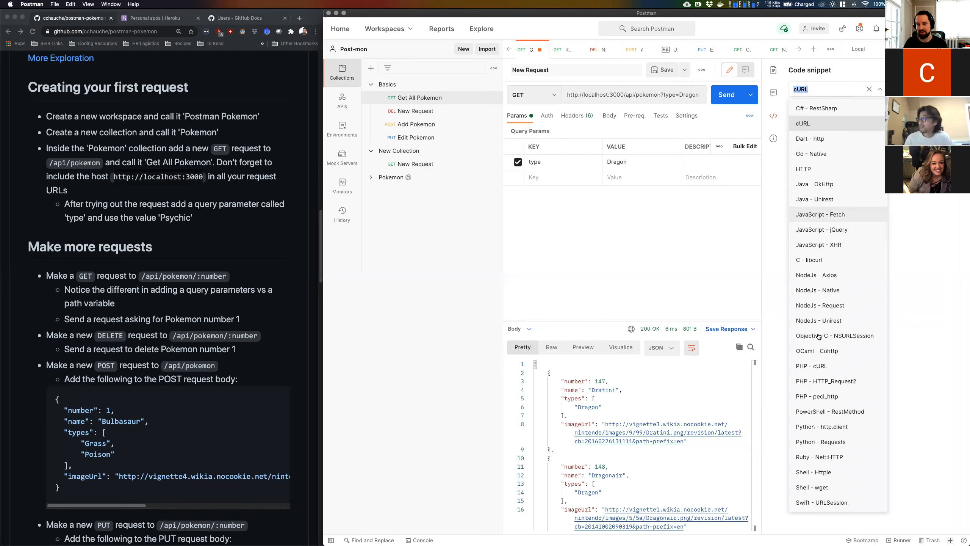
pyautogui.click(817, 278)
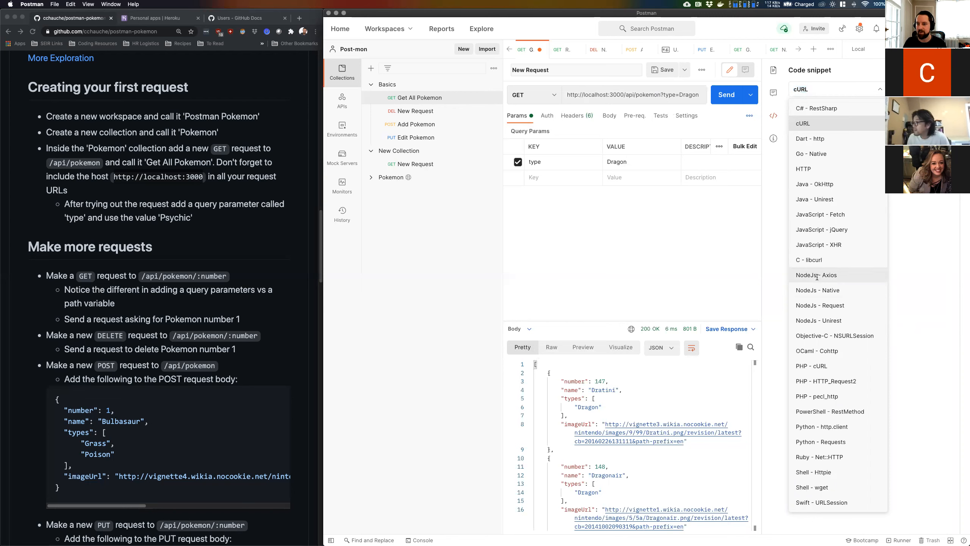
pyautogui.click(817, 275)
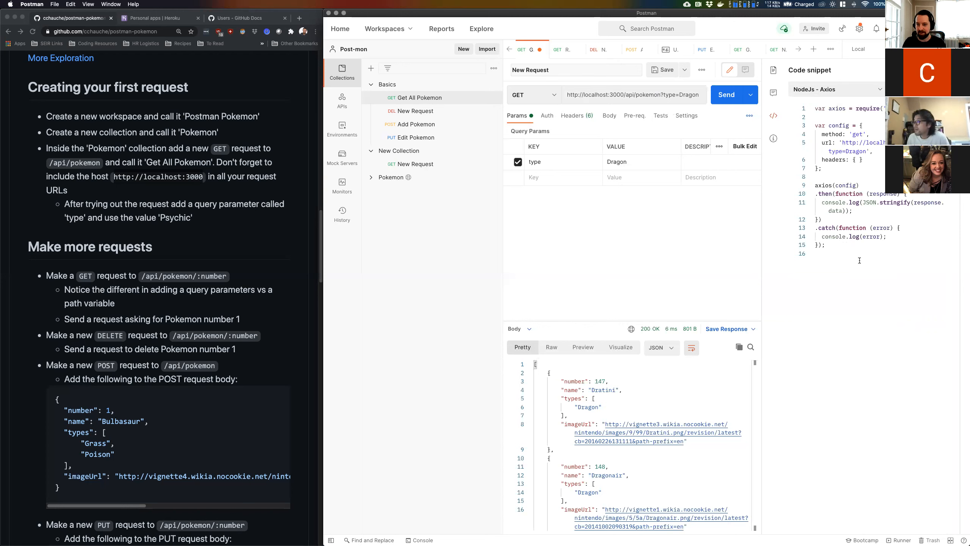
pyautogui.moveTo(815, 108); pyautogui.dragTo(860, 260)
pyautogui.click(858, 248)
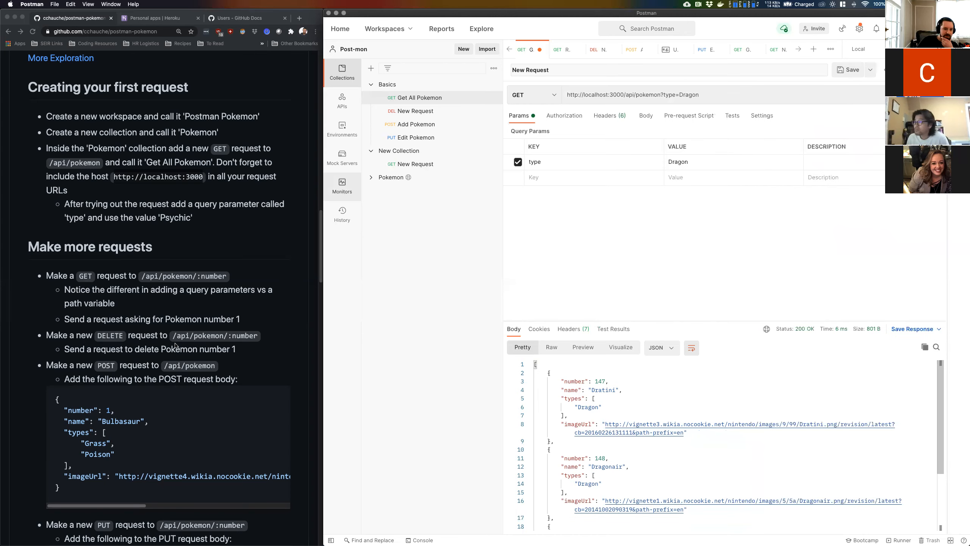
# Step: Open the Add Pokemon request and review its raw body and the available body formats, keeping JSON
pyautogui.scroll(-2, 149, 458)
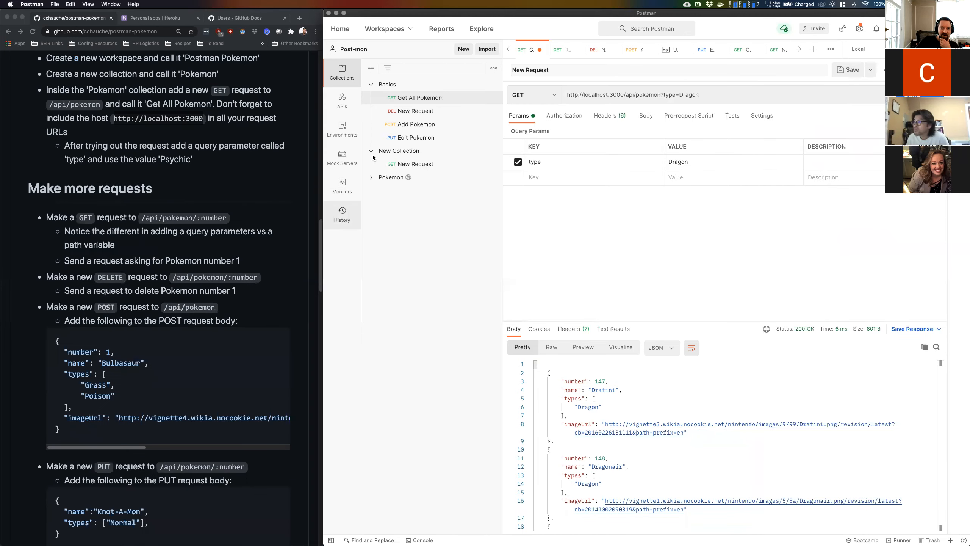
pyautogui.click(418, 125)
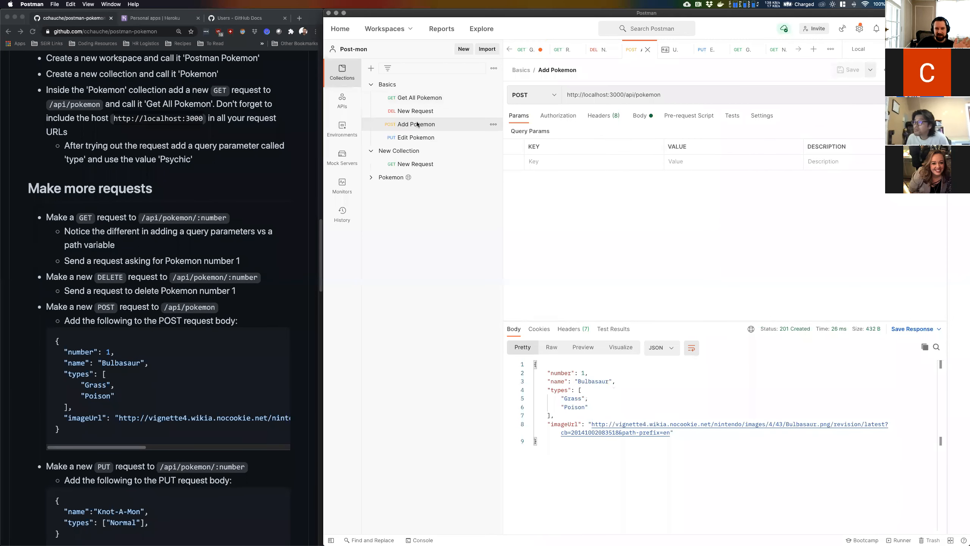
pyautogui.click(640, 120)
pyautogui.click(650, 195)
pyautogui.click(679, 275)
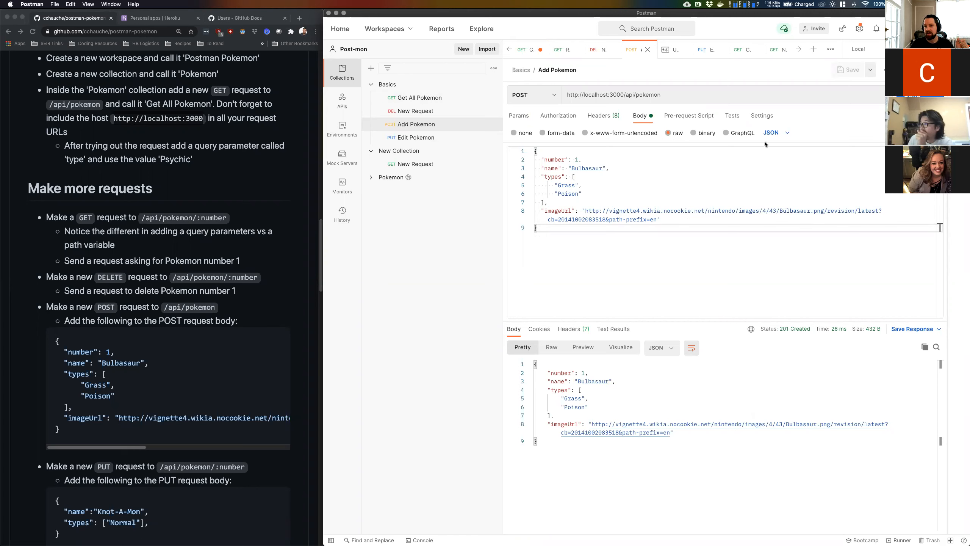
pyautogui.click(779, 134)
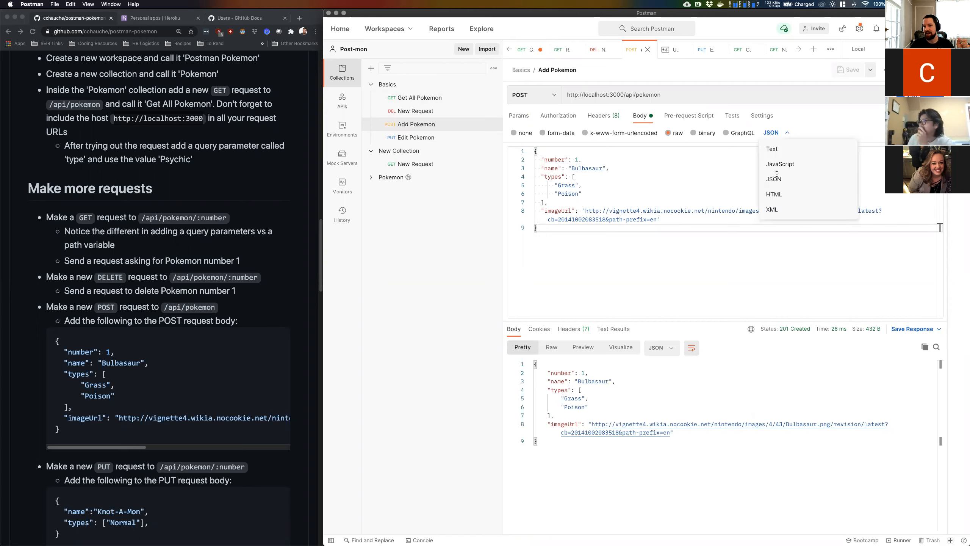
pyautogui.click(698, 167)
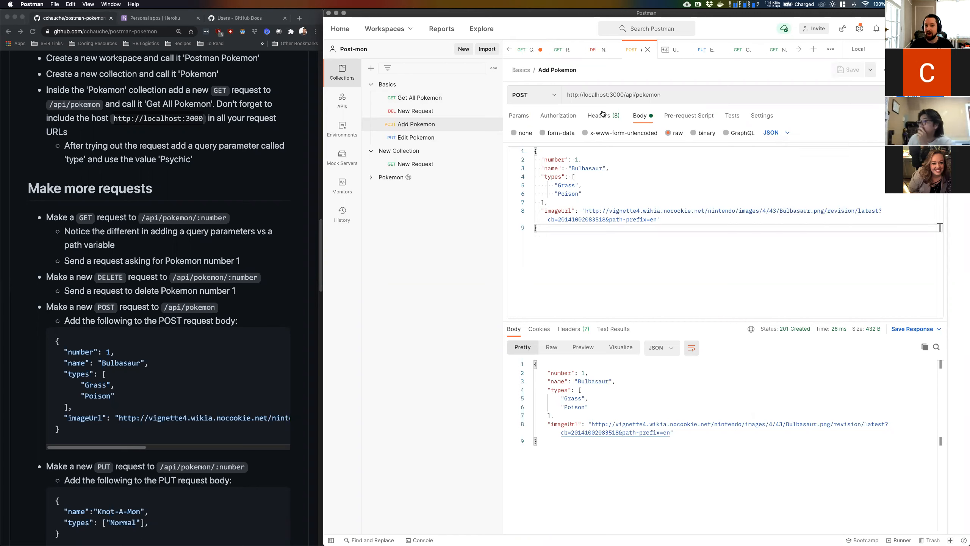
# Step: Show the Add Pokemon request's headers and send the POST request
pyautogui.click(602, 114)
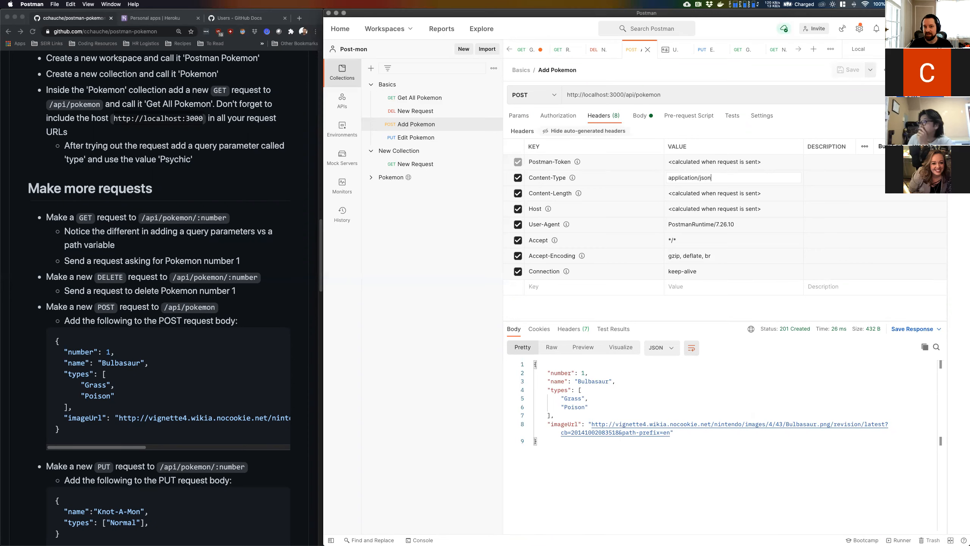
pyautogui.press('super+Return')
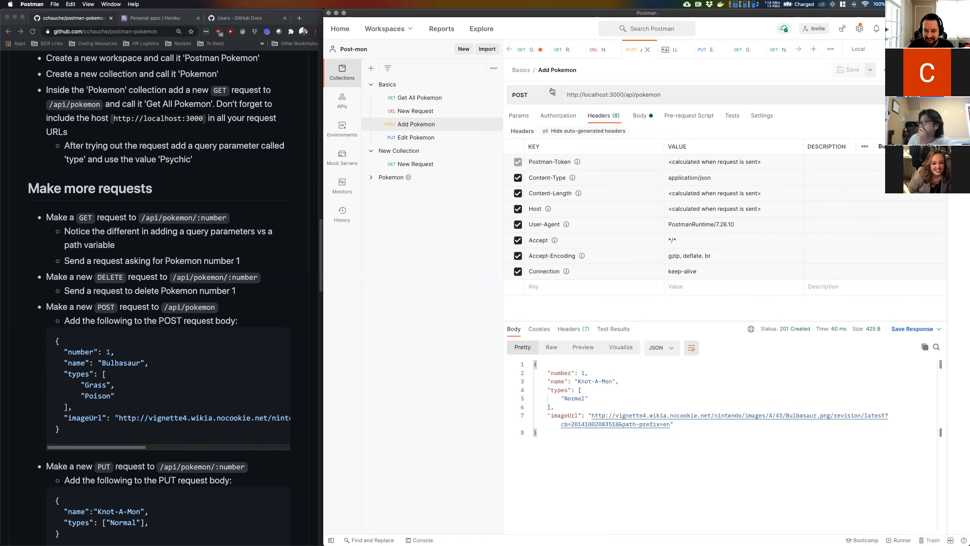
# Step: Open the Edit Pokemon request and review its JSON body and its number path variable
pyautogui.click(407, 137)
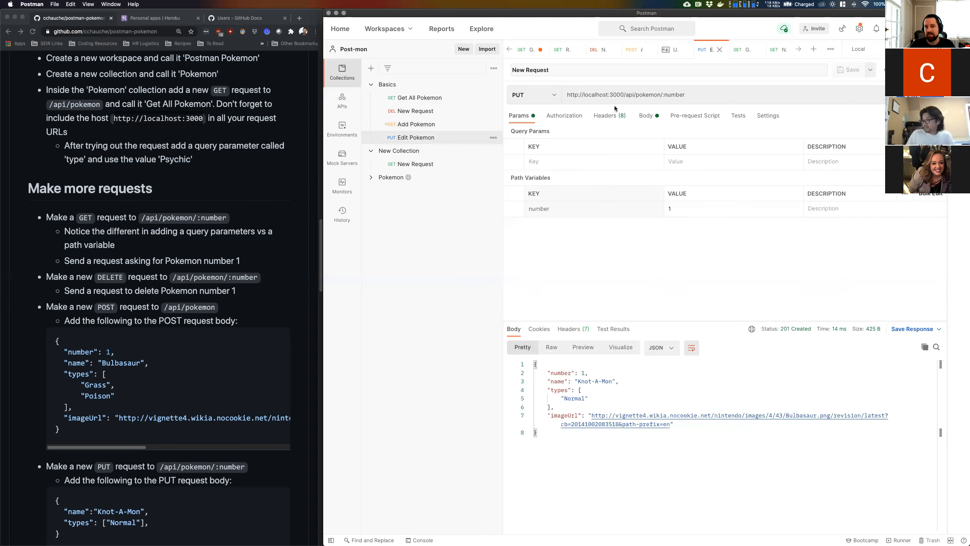
pyautogui.click(657, 115)
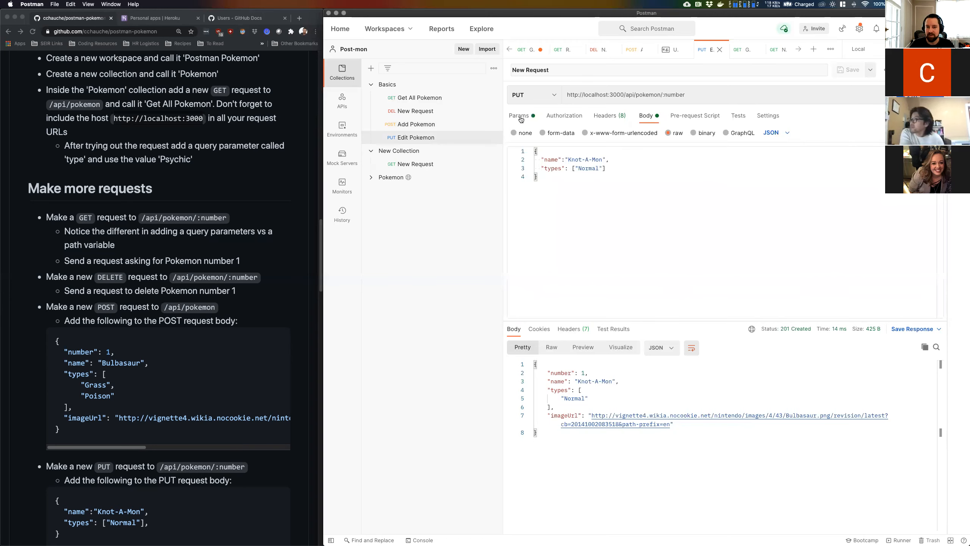
pyautogui.click(521, 119)
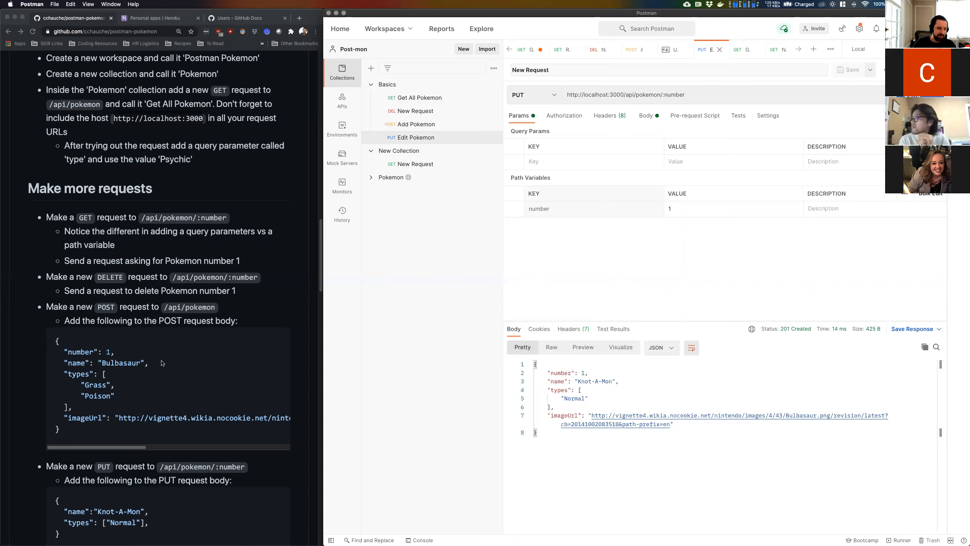
# Step: Switch to Visual Studio Code, uncomment the validateApiKey middleware on line 23 of server/index.js and save the file
pyautogui.scroll(-4, 162, 363)
pyautogui.scroll(-4, 159, 336)
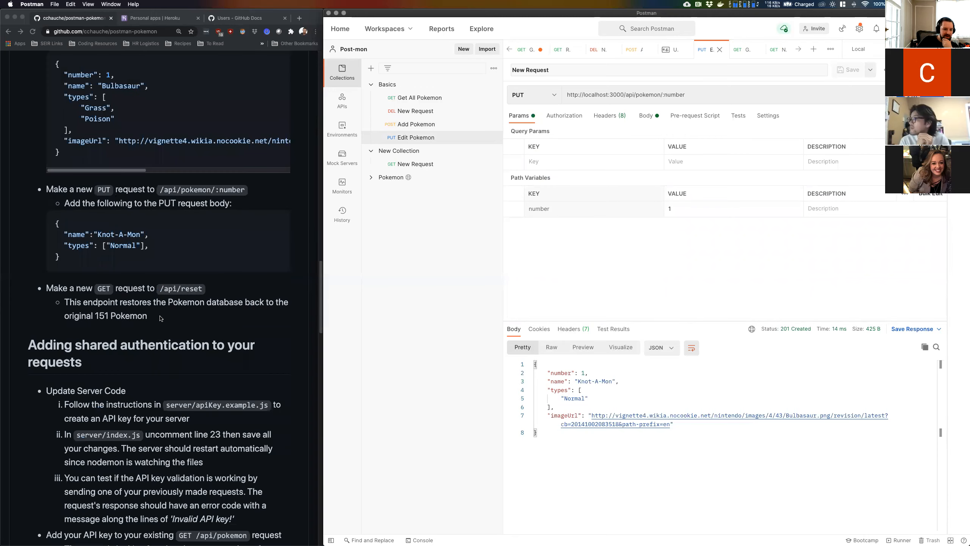
pyautogui.scroll(-1, 160, 319)
pyautogui.scroll(-1, 160, 318)
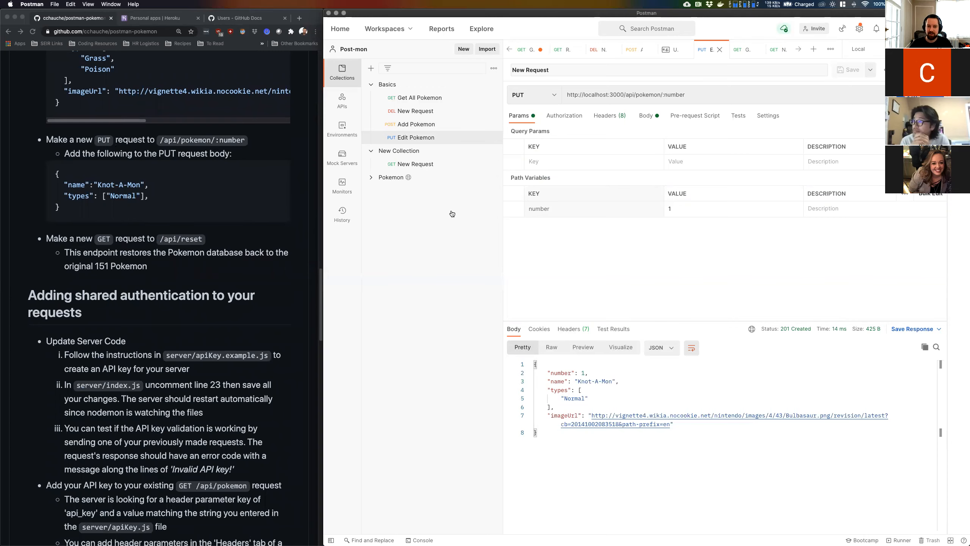
pyautogui.press('super+Tab')
pyautogui.press('super+Tab')
pyautogui.press('super+Tab')
pyautogui.press('super+Tab')
pyautogui.press('super+Tab')
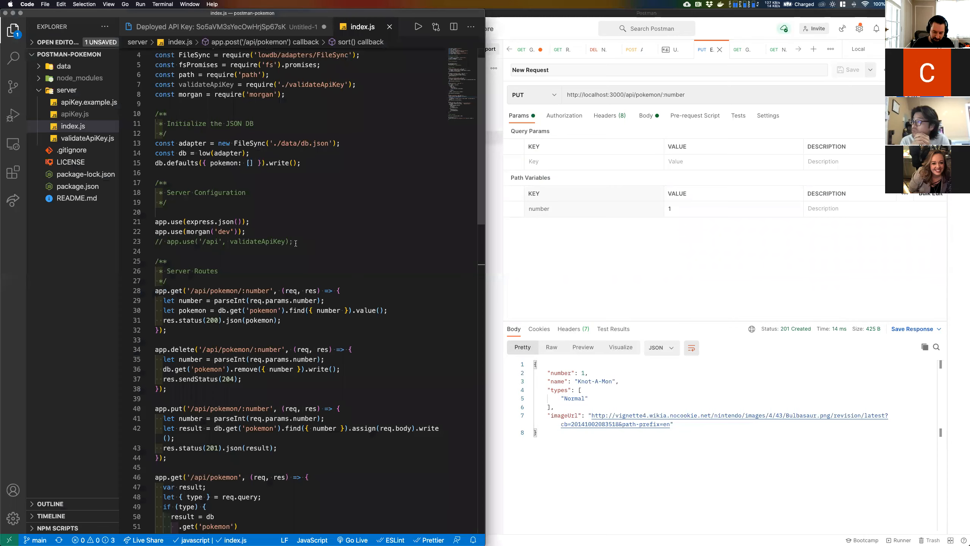
pyautogui.click(296, 243)
pyautogui.press('super+slash')
pyautogui.press('super+s')
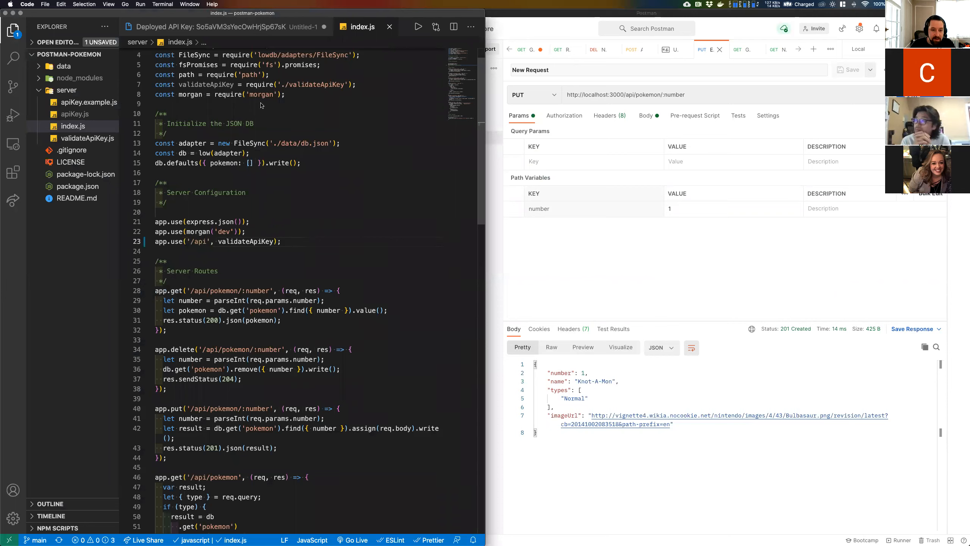
# Step: Return to Postman and resend the Get All Pokemon request to test the API key validation
pyautogui.press('super+Tab')
pyautogui.press('super+Tab')
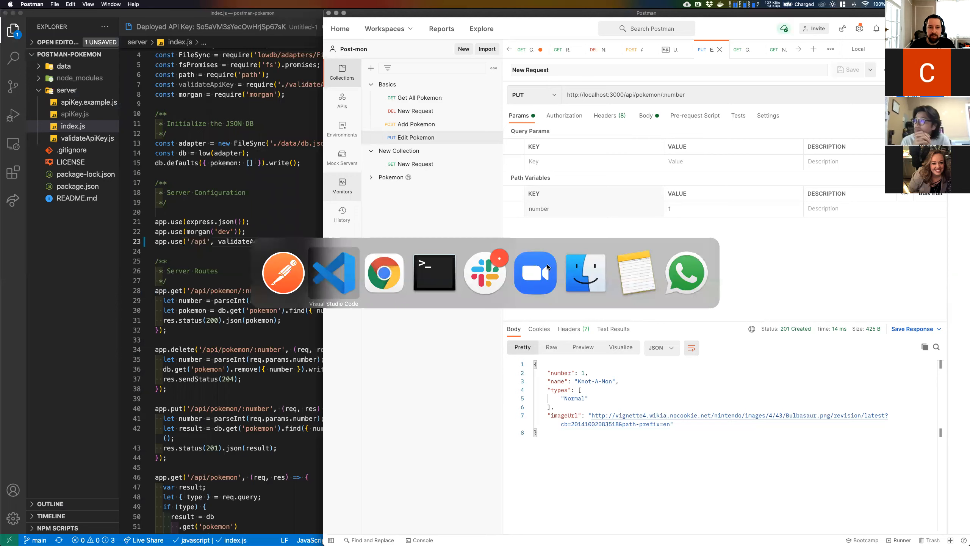
pyautogui.press('super+Tab')
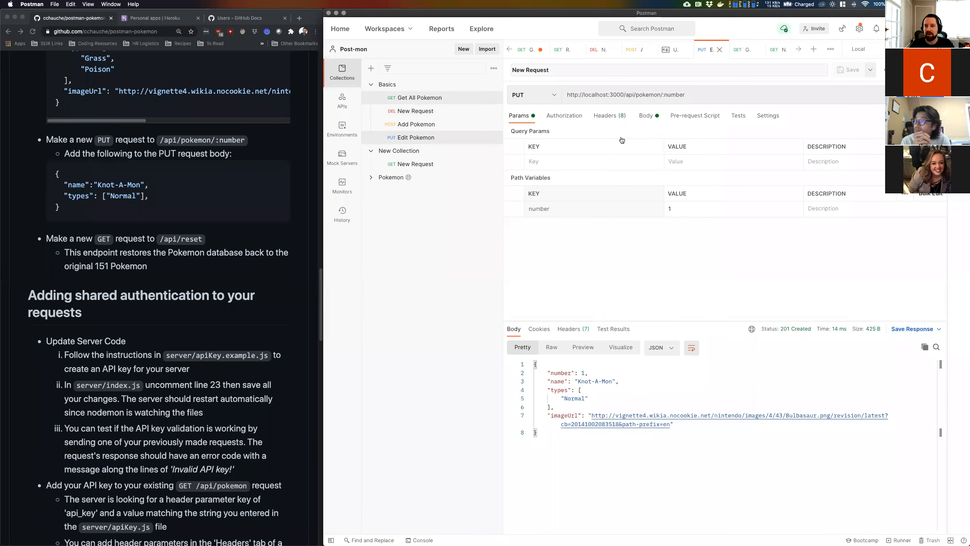
pyautogui.press('super+1')
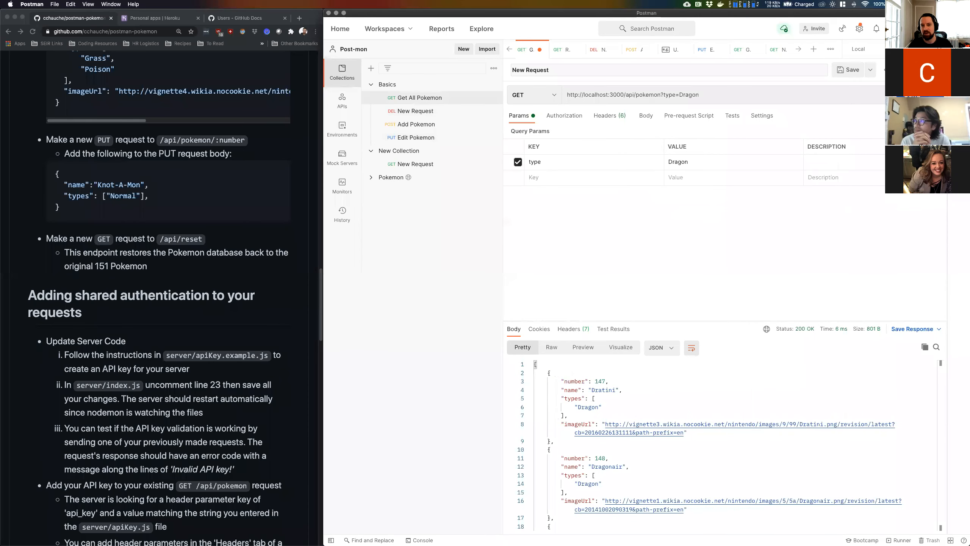
pyautogui.press('super+Return')
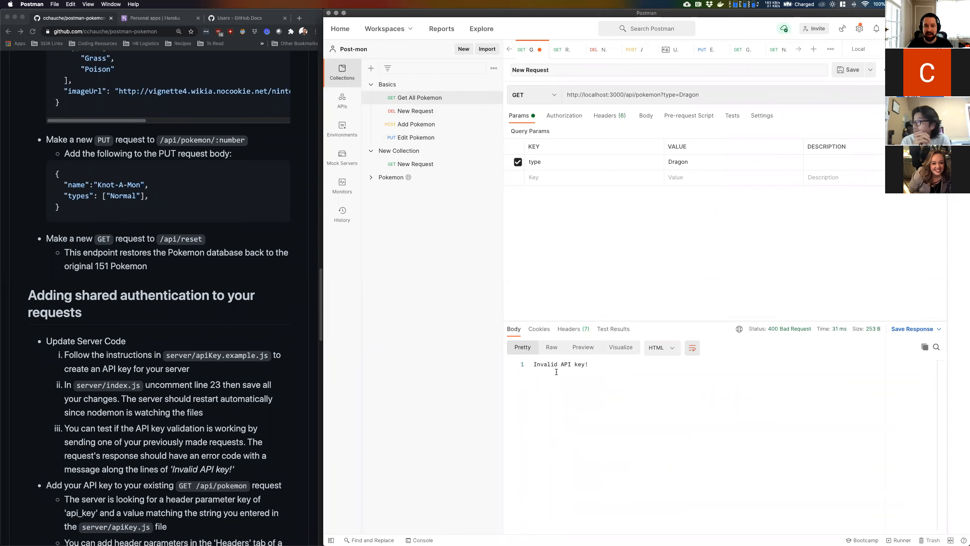
# Step: Set the Get All Pokemon request's authorization type to API Key, following the workshop's shared authentication instructions
pyautogui.click(564, 116)
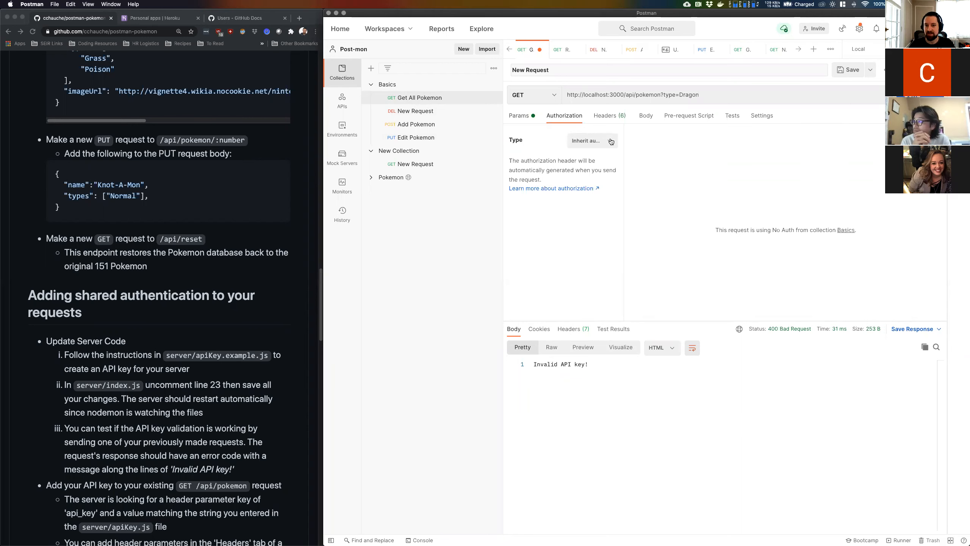
pyautogui.click(593, 141)
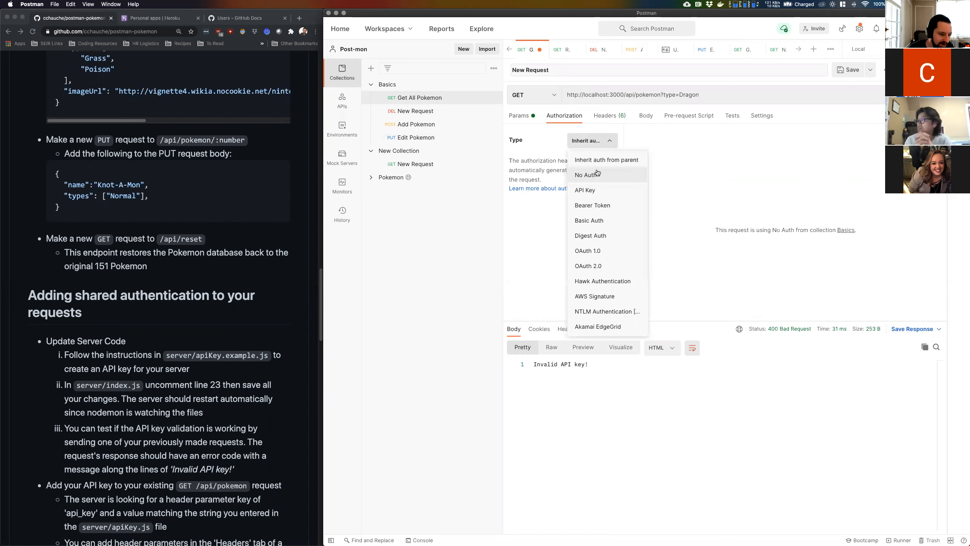
pyautogui.click(159, 315)
pyautogui.scroll(-1, 158, 315)
pyautogui.scroll(-5, 159, 315)
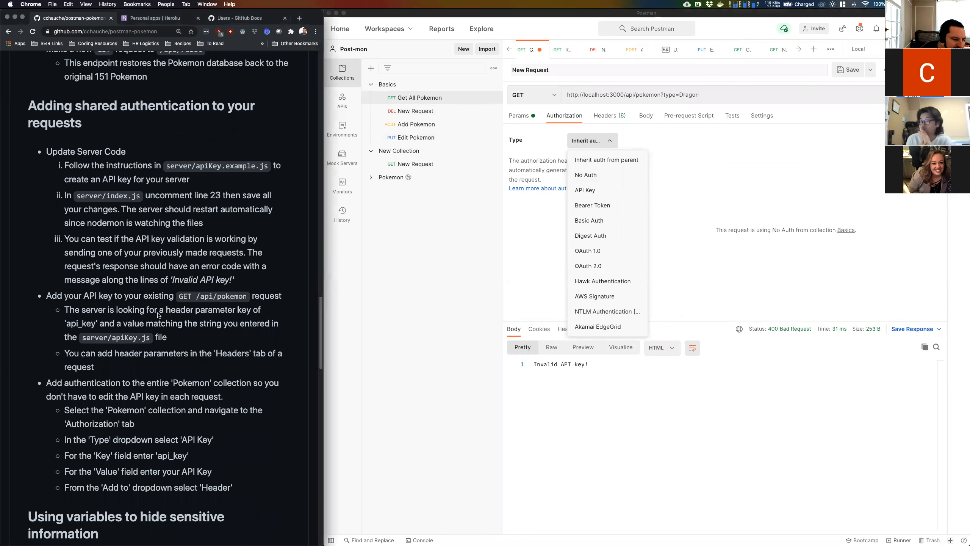
pyautogui.scroll(-3, 158, 315)
pyautogui.scroll(-2, 158, 315)
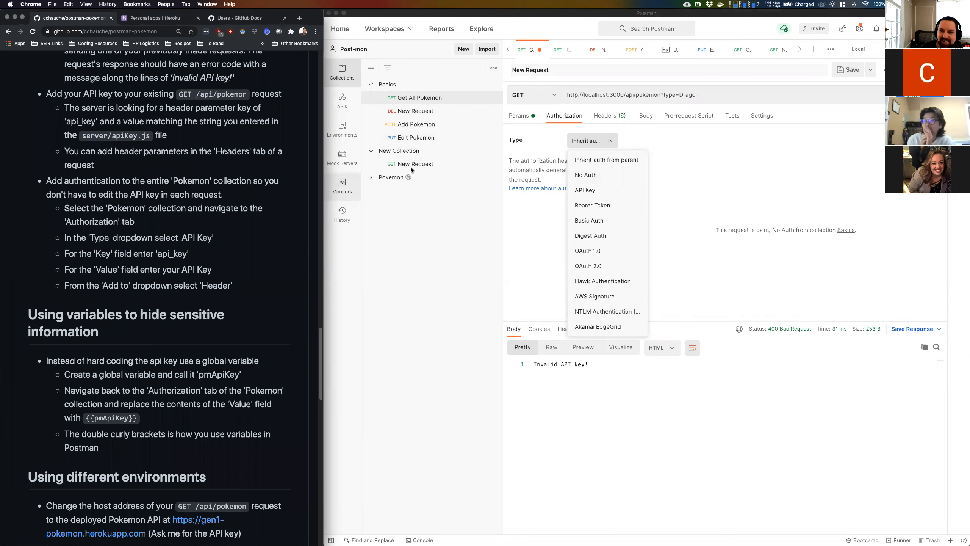
pyautogui.click(585, 189)
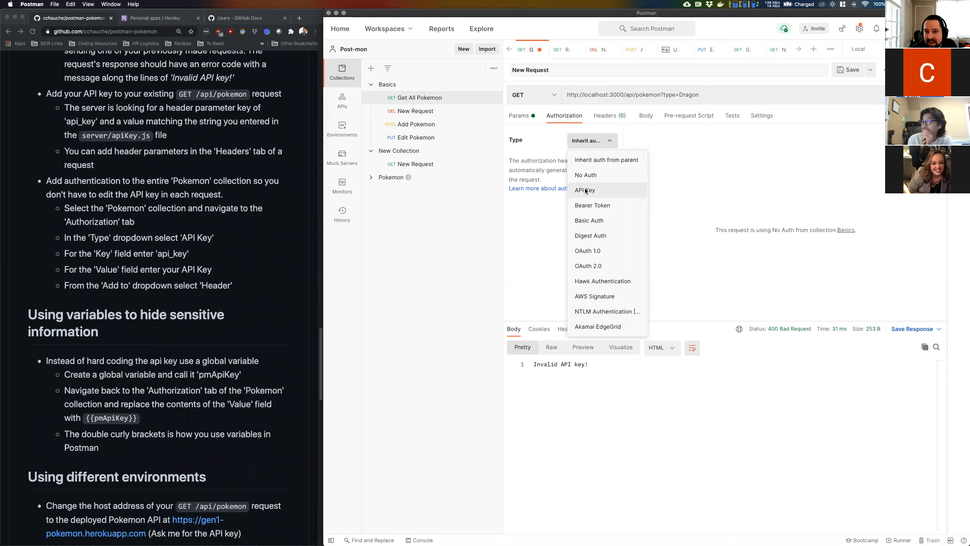
pyautogui.click(586, 190)
# Step: Enter api_key as the authorization's Key name, leaving the Value empty and keeping it added to the Header
pyautogui.click(791, 199)
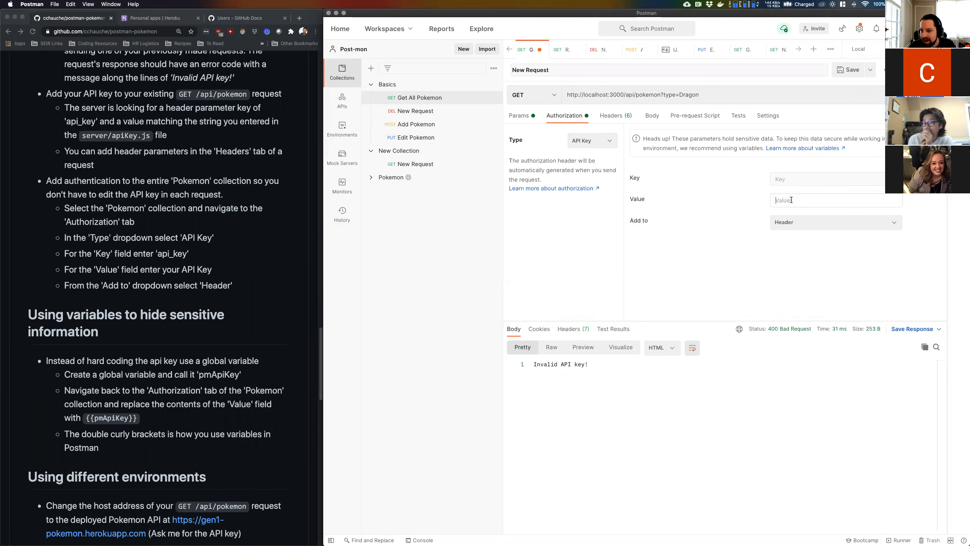
pyautogui.write('api_key')
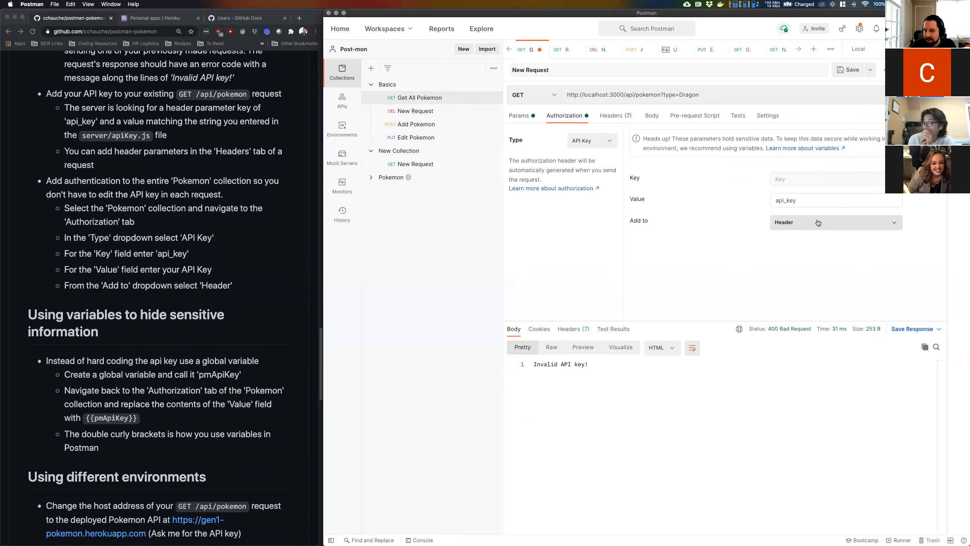
pyautogui.doubleClick(801, 201)
pyautogui.press('super+c')
pyautogui.press('BackSpace')
pyautogui.click(796, 178)
pyautogui.press('super+v')
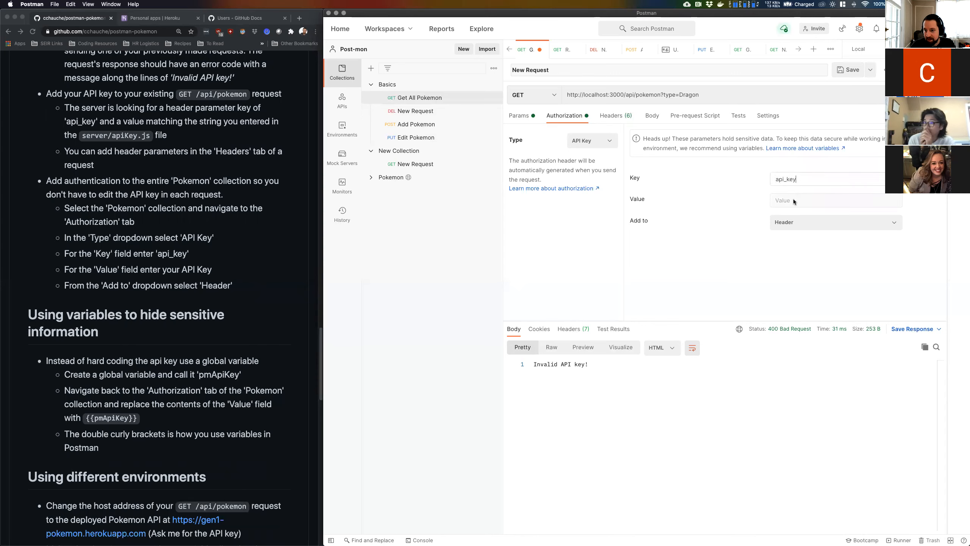
# Step: Copy the local API key from the untitled notes in Visual Studio Code and paste it as the authorization Value in Postman
pyautogui.click(794, 197)
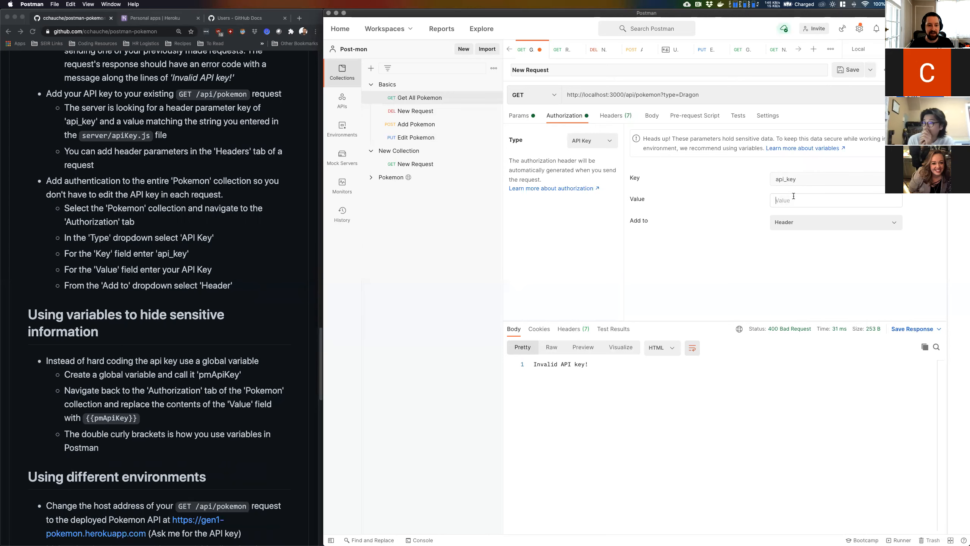
pyautogui.press('super+Tab')
pyautogui.press('super+Tab')
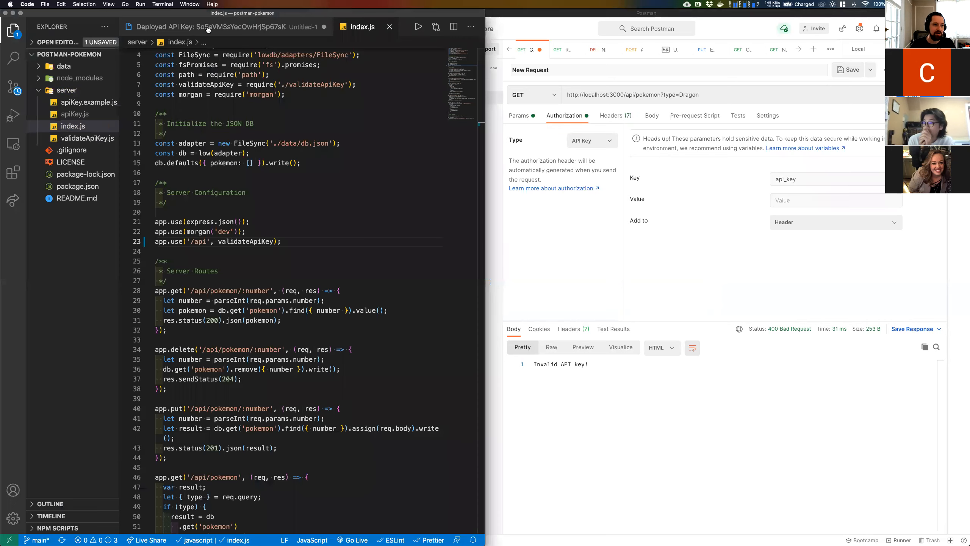
pyautogui.click(204, 29)
pyautogui.moveTo(346, 53); pyautogui.dragTo(212, 61)
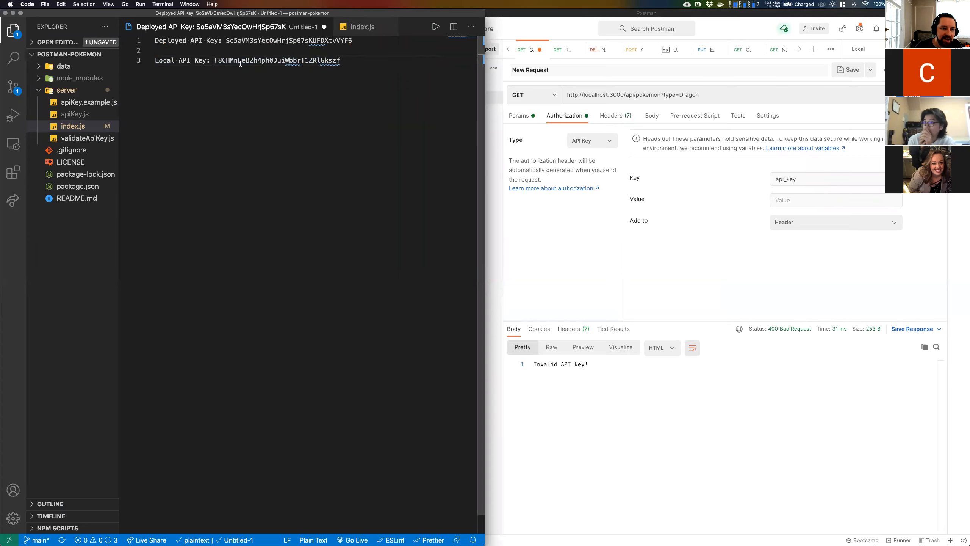
pyautogui.doubleClick(215, 61)
pyautogui.press('super+c')
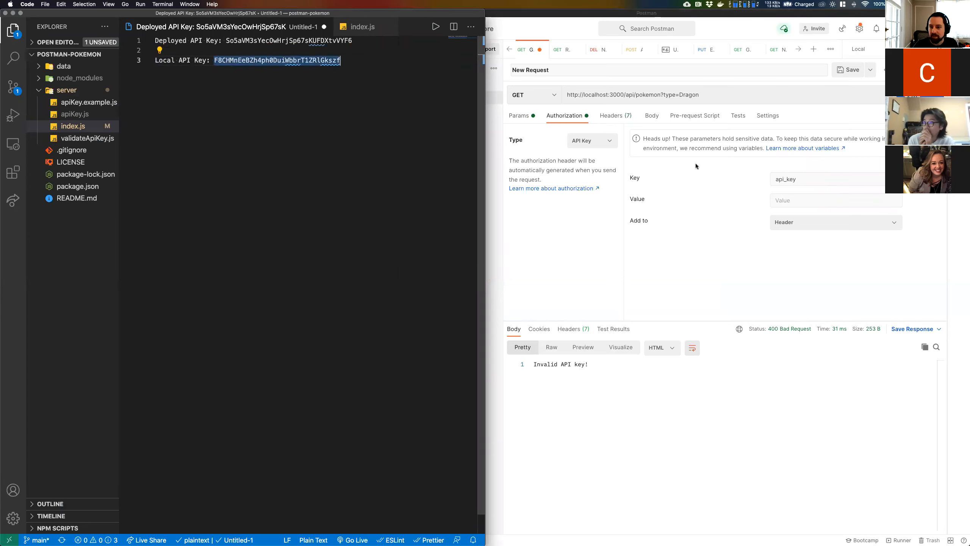
pyautogui.click(795, 200)
pyautogui.press('super+v')
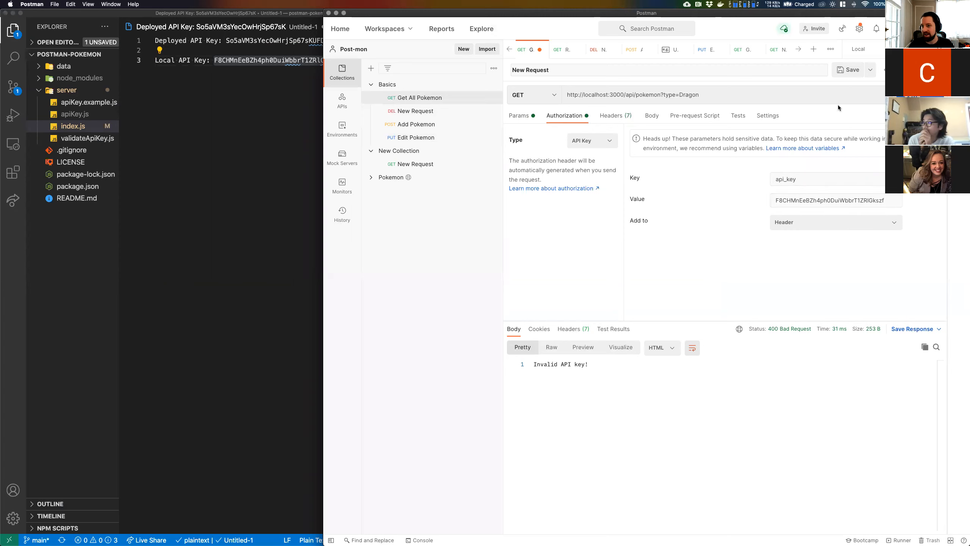
# Step: Save the Get All Pokemon request and resend it with the API key authorization
pyautogui.click(848, 71)
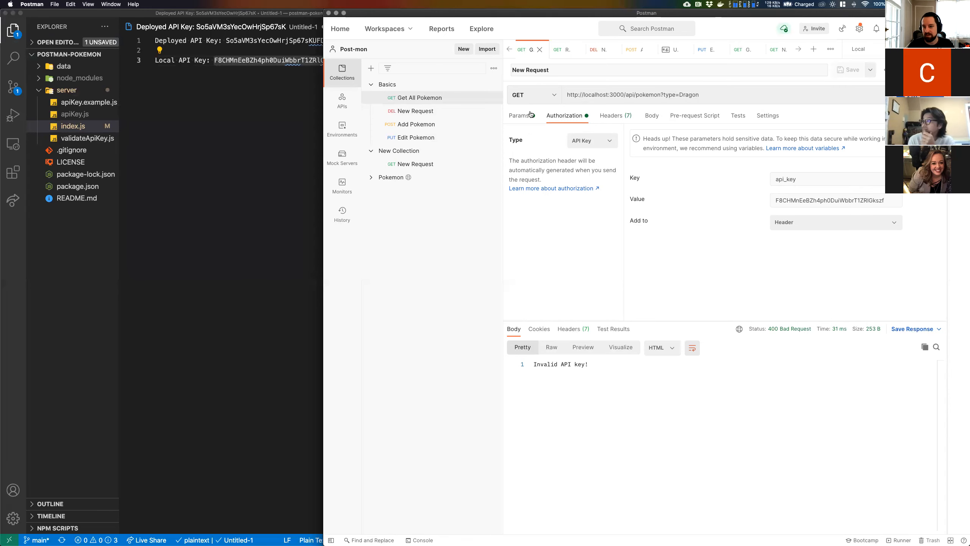
pyautogui.click(912, 95)
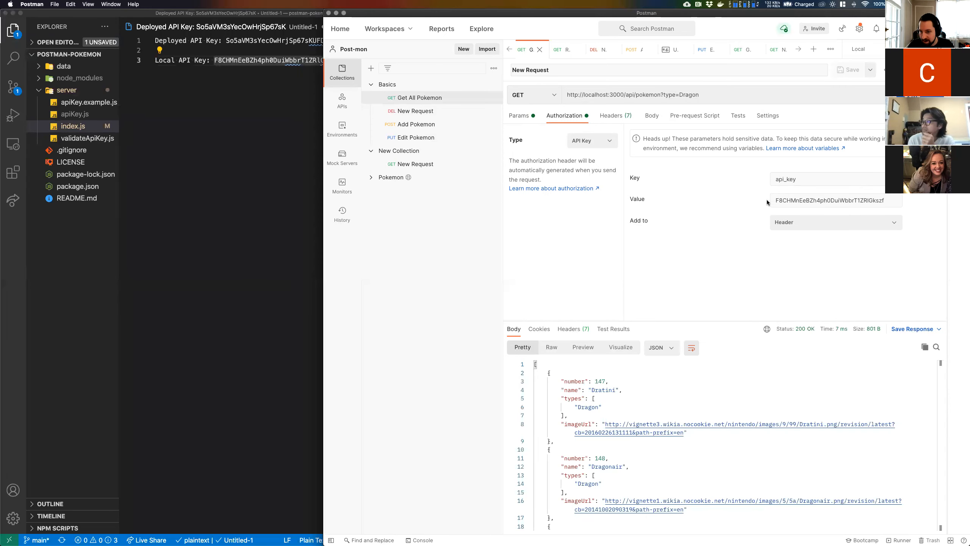
# Step: Review the request's query parameters and the authorization settings of the Basics and Pokemon collections and the Pokemon collection's Get all Pokemon request
pyautogui.click(522, 116)
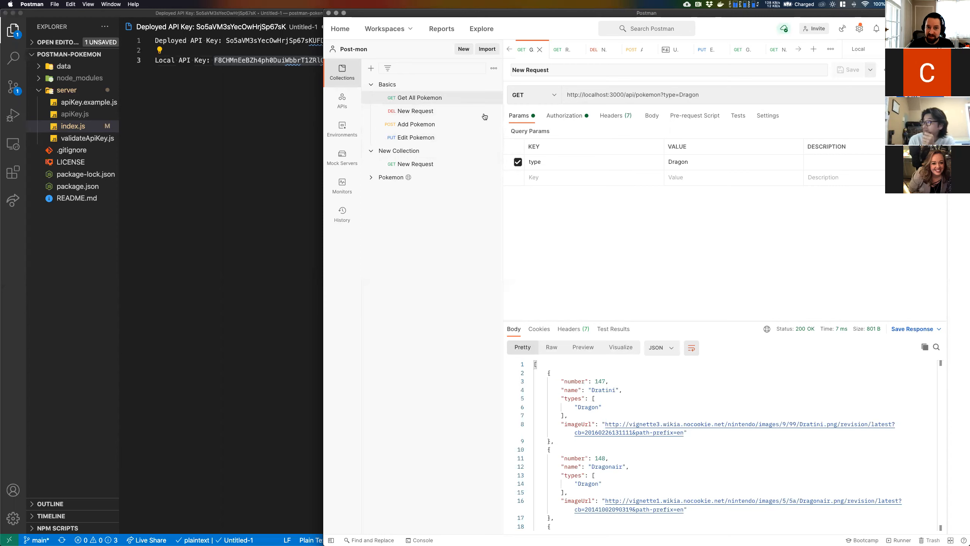
pyautogui.click(451, 85)
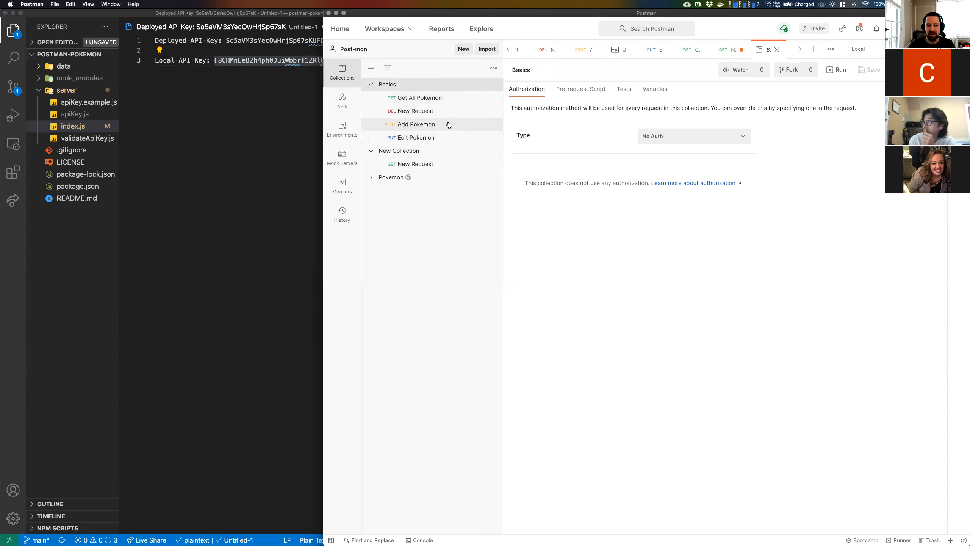
pyautogui.click(395, 177)
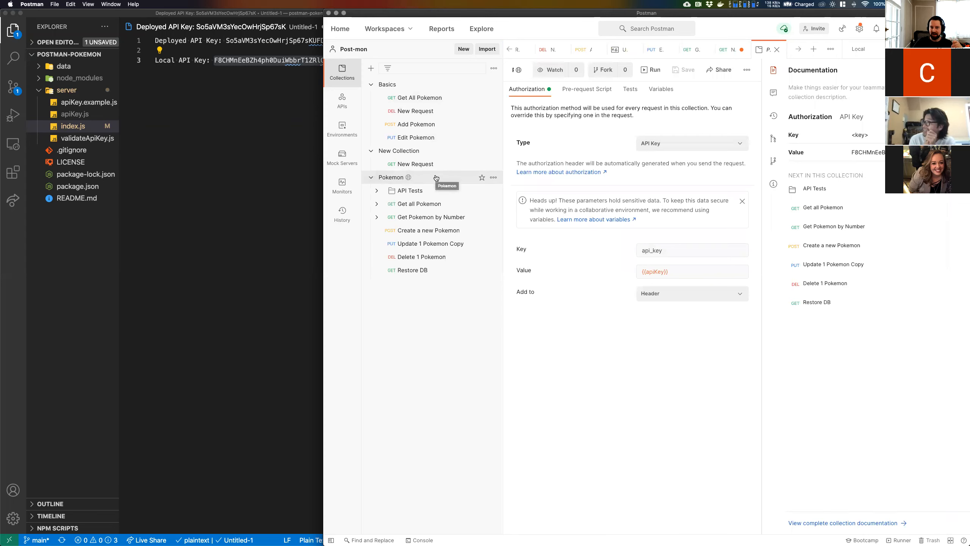
pyautogui.click(376, 204)
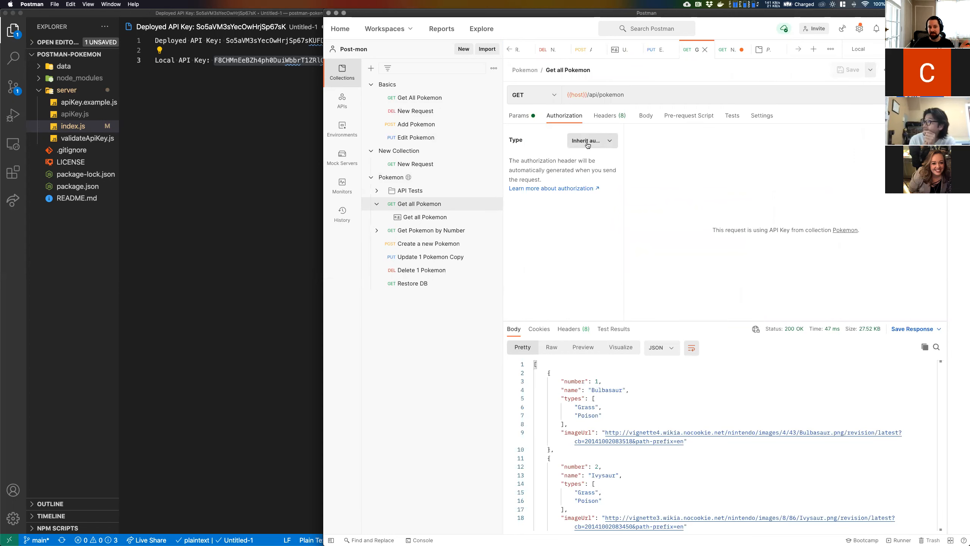
# Step: Examine the Pokemon collection's API Key authorization, including its Key name and the {{apiKey}} variable used as its Value
pyautogui.click(397, 178)
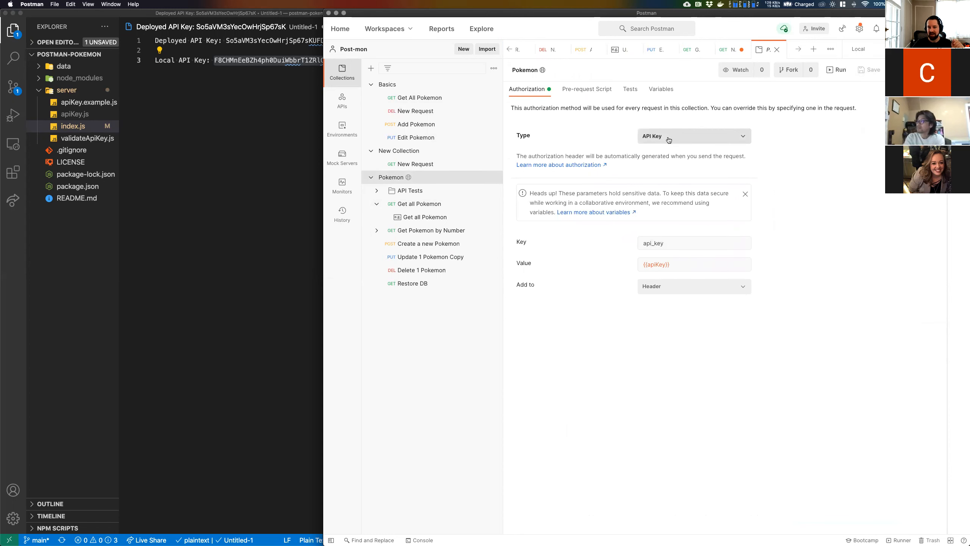
pyautogui.click(678, 244)
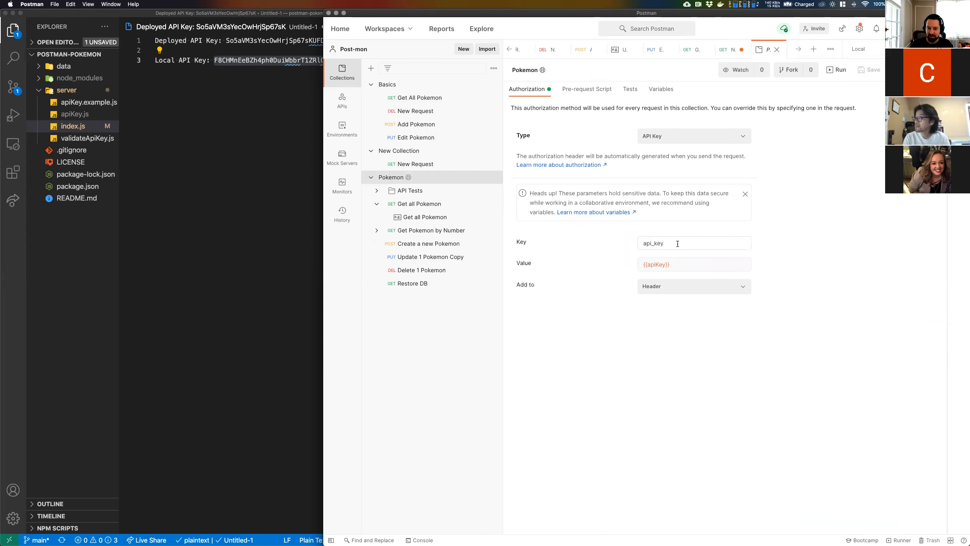
pyautogui.click(683, 264)
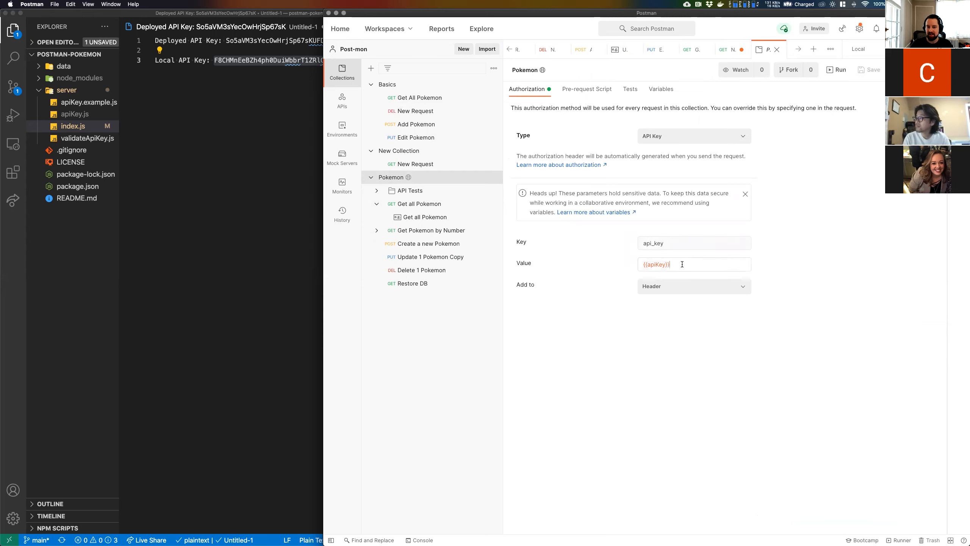
pyautogui.moveTo(676, 264); pyautogui.dragTo(617, 263)
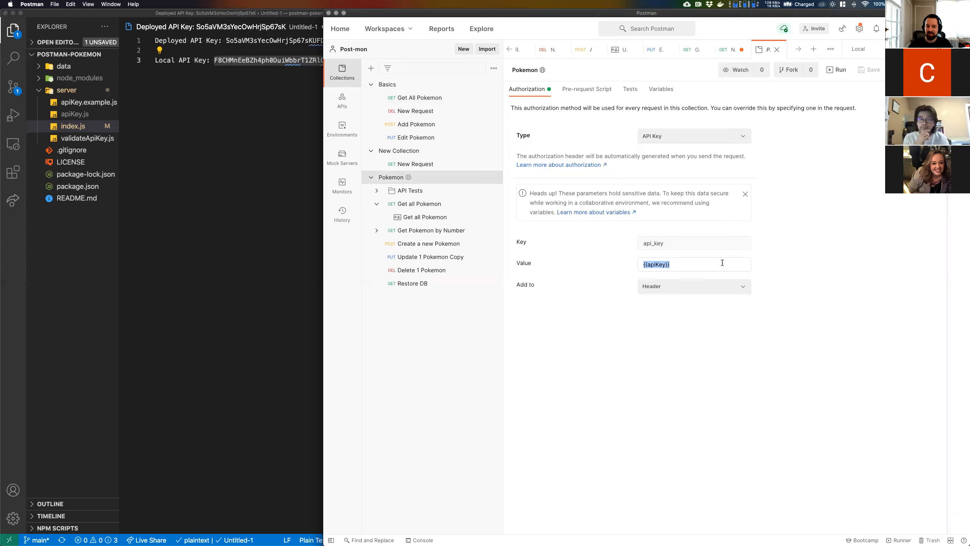
pyautogui.click(689, 268)
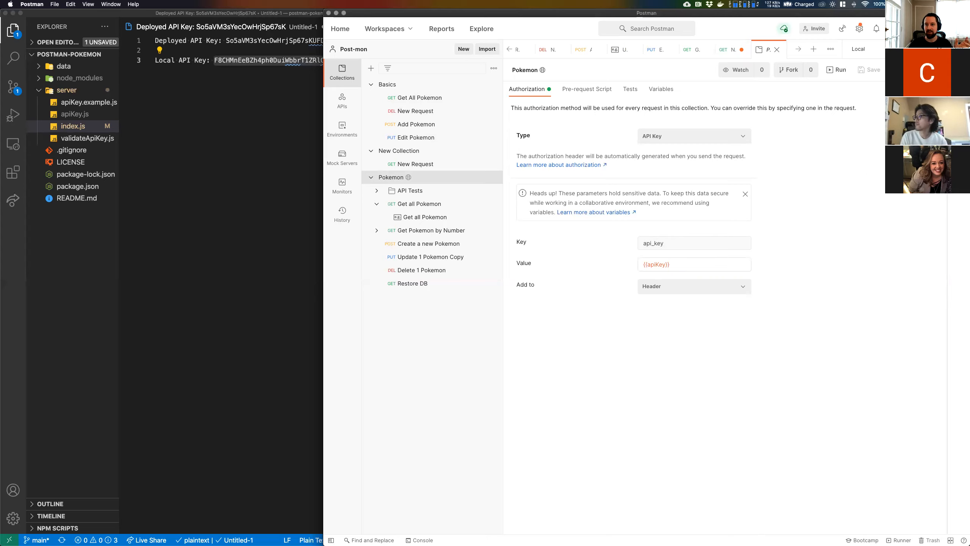
# Step: Switch the active environment to Deployed and review its apiKey and host variables
pyautogui.click(859, 49)
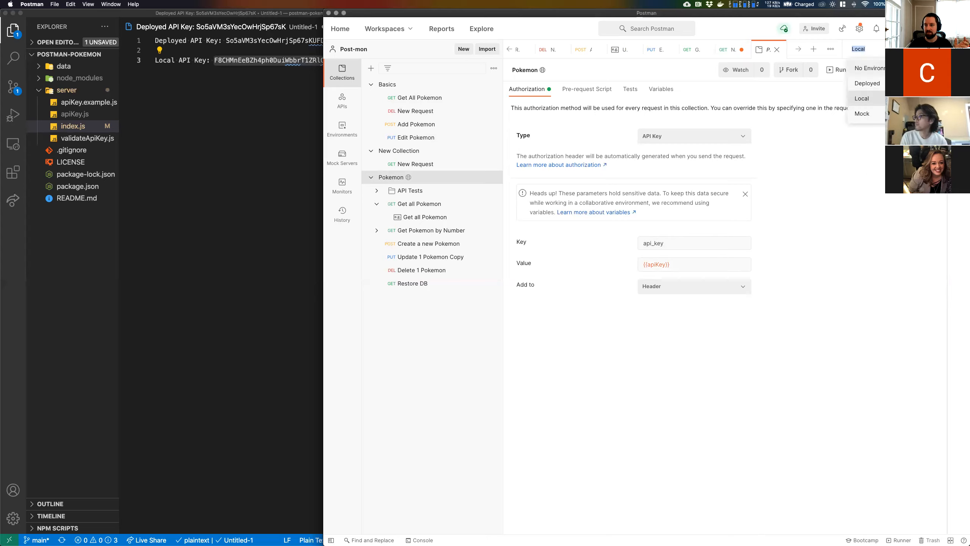
pyautogui.click(875, 85)
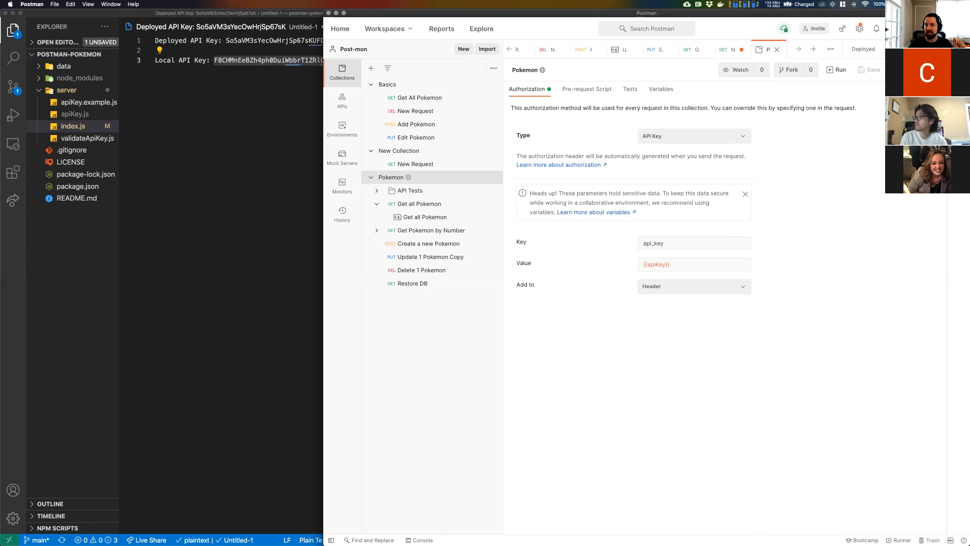
pyautogui.click(958, 49)
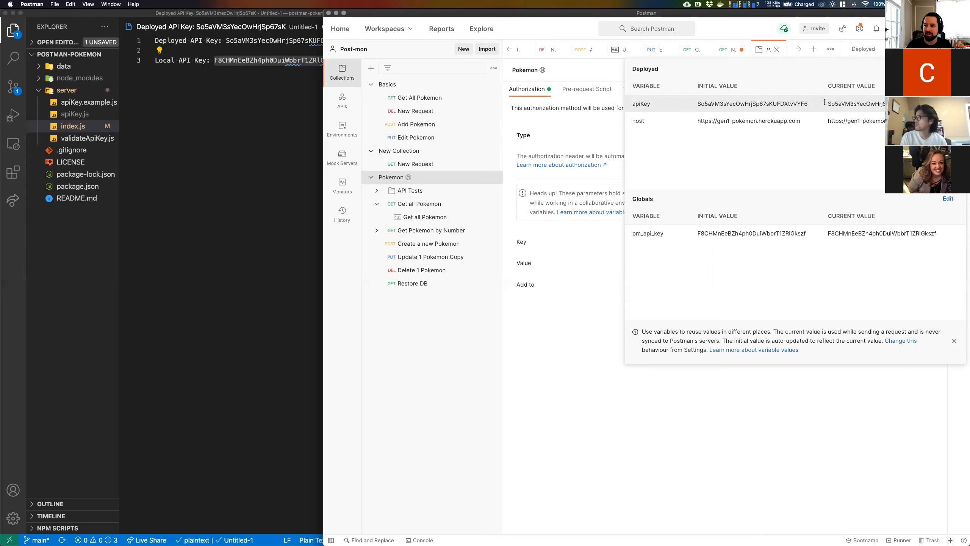
pyautogui.click(958, 49)
# Step: Switch the active environment back to Local and review its host and apiKey variables
pyautogui.click(863, 49)
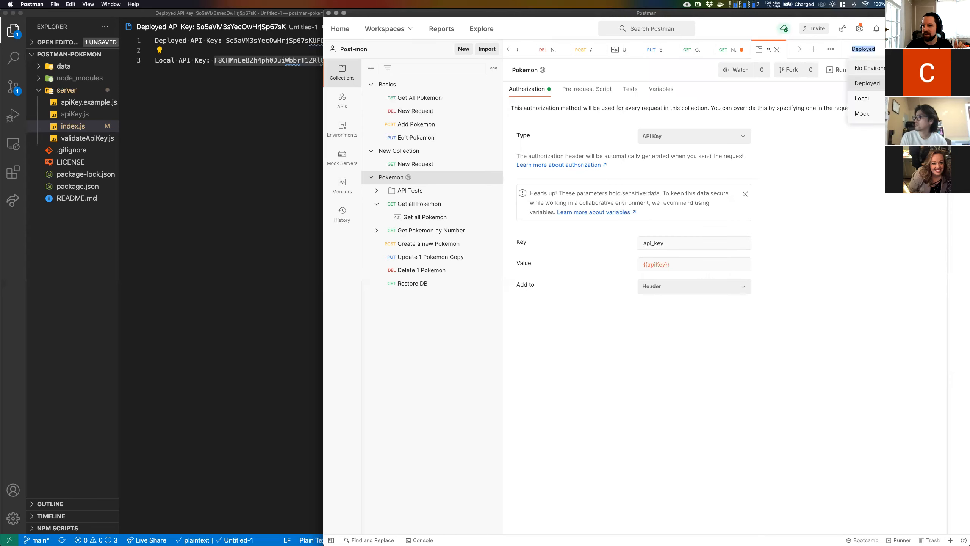
pyautogui.click(867, 98)
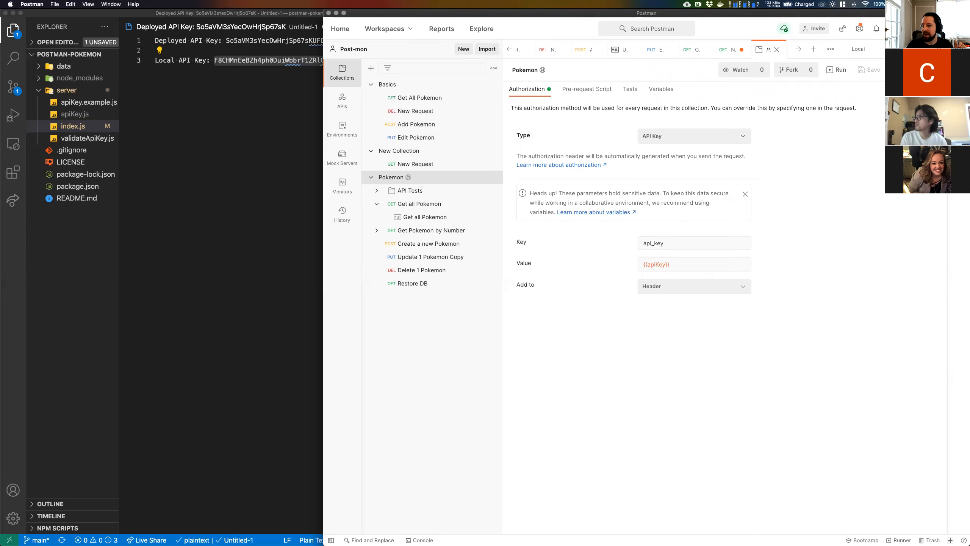
pyautogui.click(957, 50)
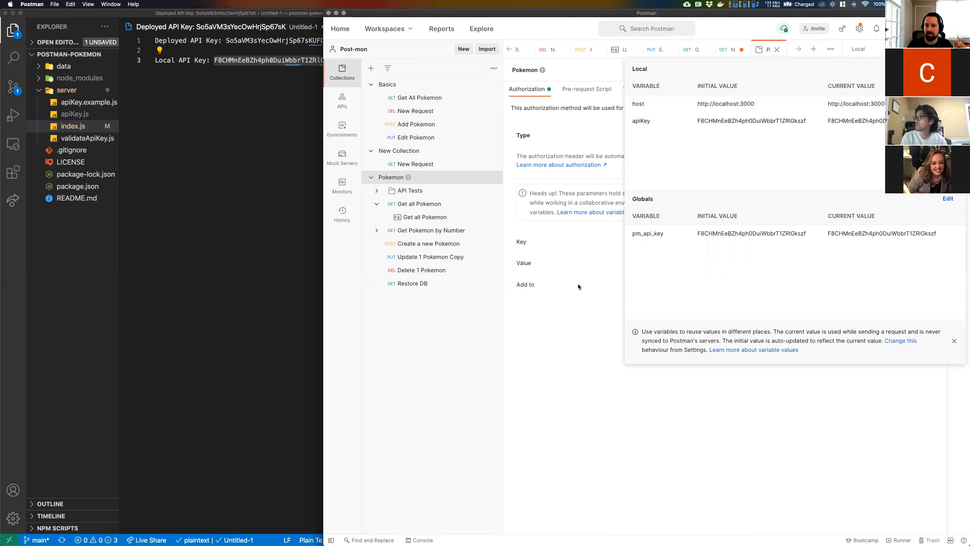
pyautogui.click(599, 240)
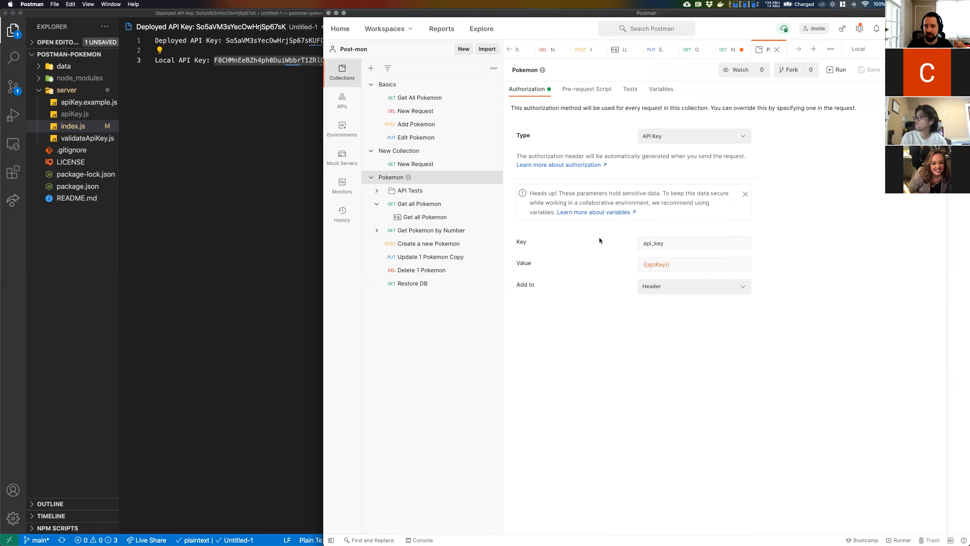
# Step: Point out the collection's {{apiKey}} authorization Value and open the Local environment for editing
pyautogui.click(675, 265)
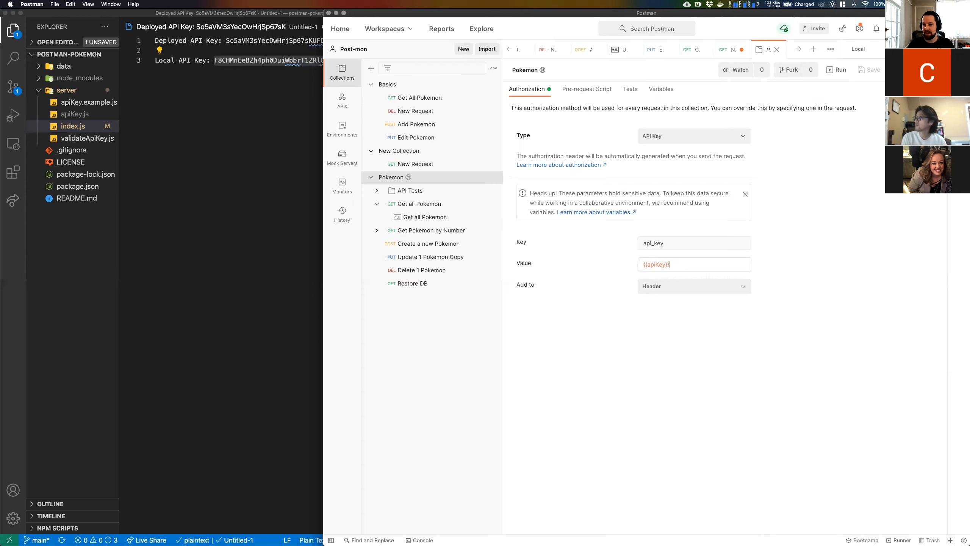
pyautogui.click(958, 49)
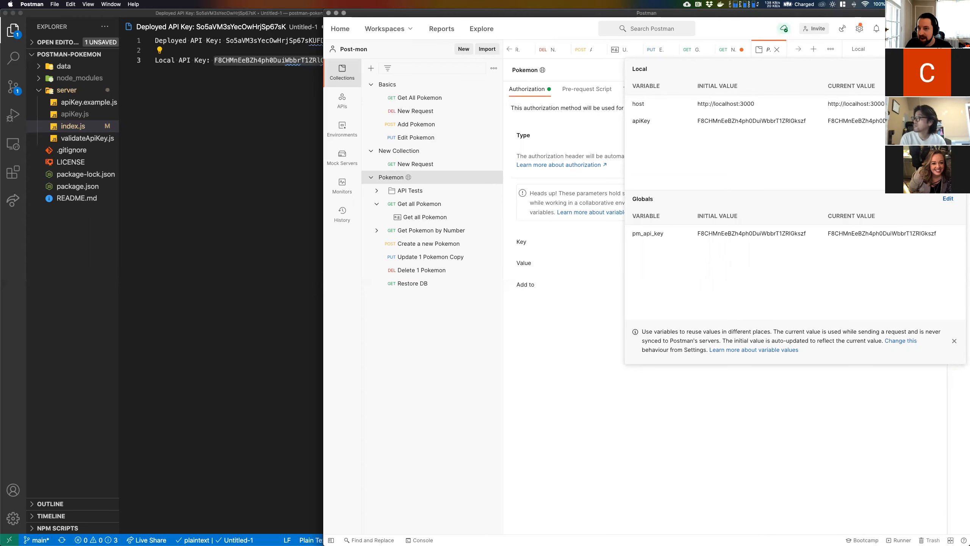
pyautogui.click(949, 69)
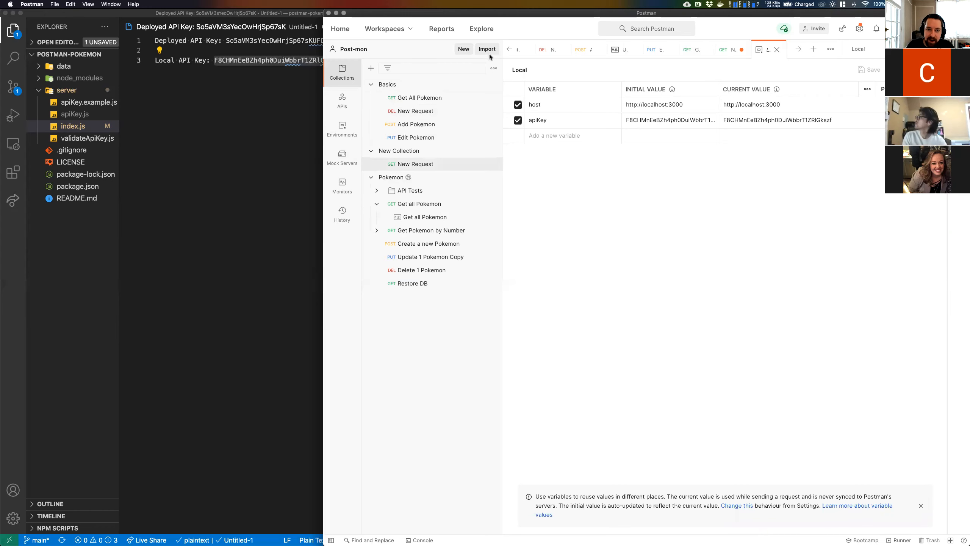
# Step: Create a new environment with its default name and no variables, keeping Local as the active environment
pyautogui.click(464, 49)
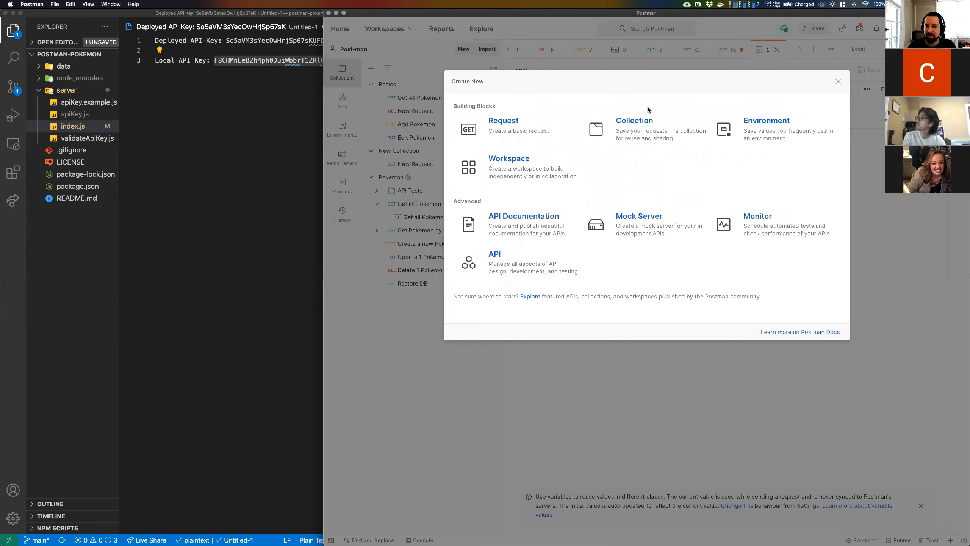
pyautogui.press('Escape')
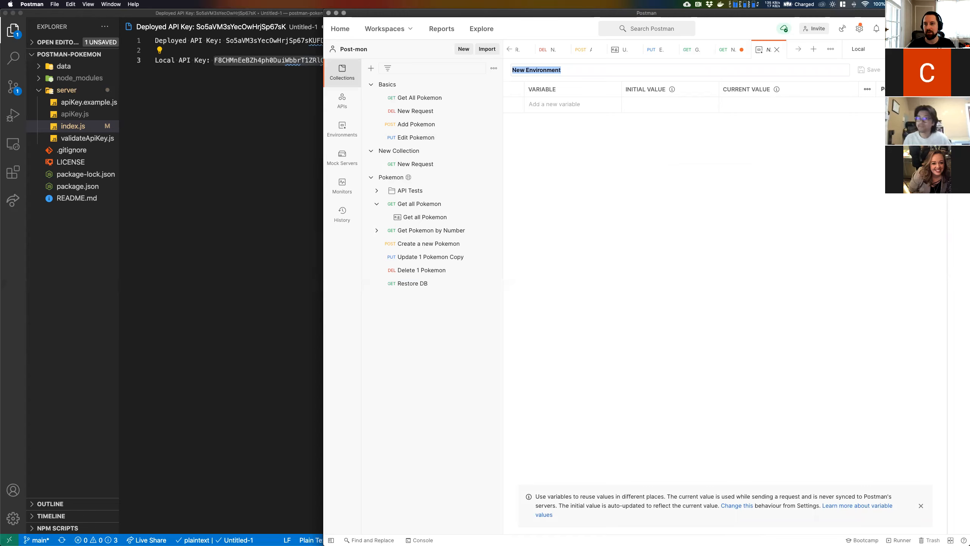
pyautogui.click(864, 49)
pyautogui.click(883, 99)
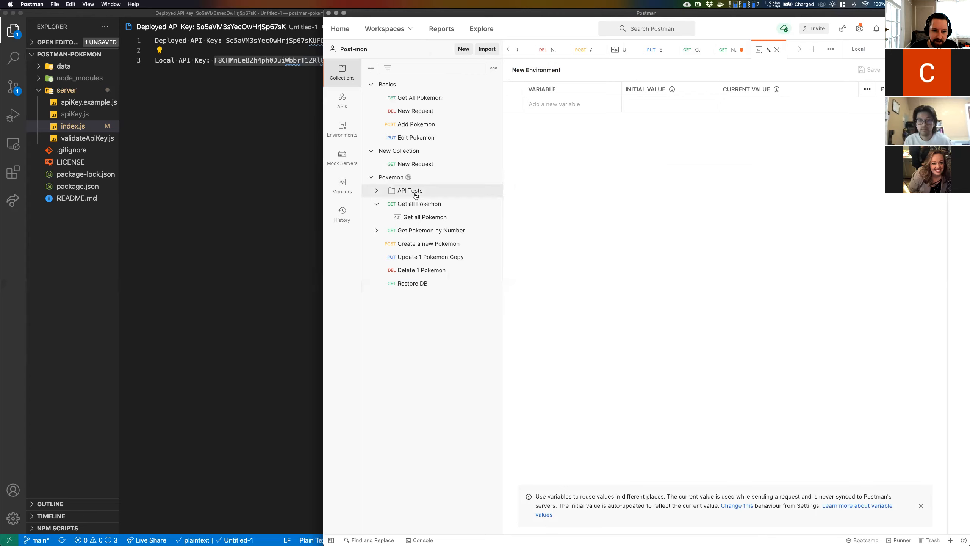
# Step: Open the Pokemon collection's Get all Pokemon request and switch the active environment to Deployed, inspecting the URL's host variable before and after
pyautogui.click(407, 203)
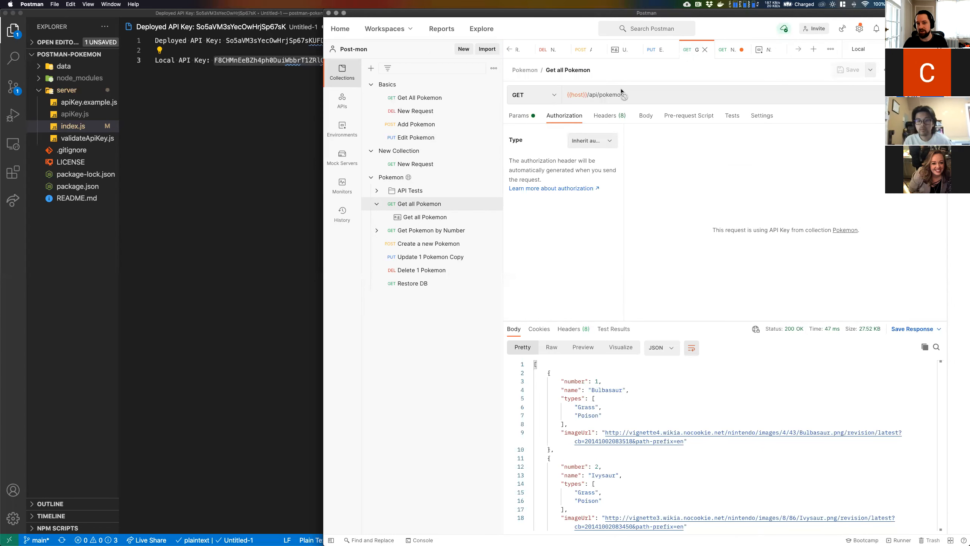
pyautogui.moveTo(573, 94)
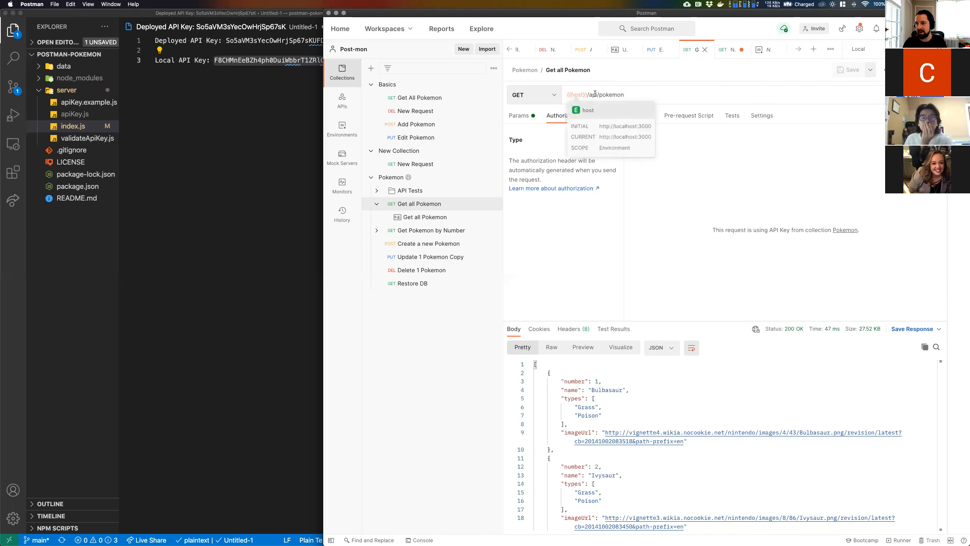
pyautogui.click(864, 49)
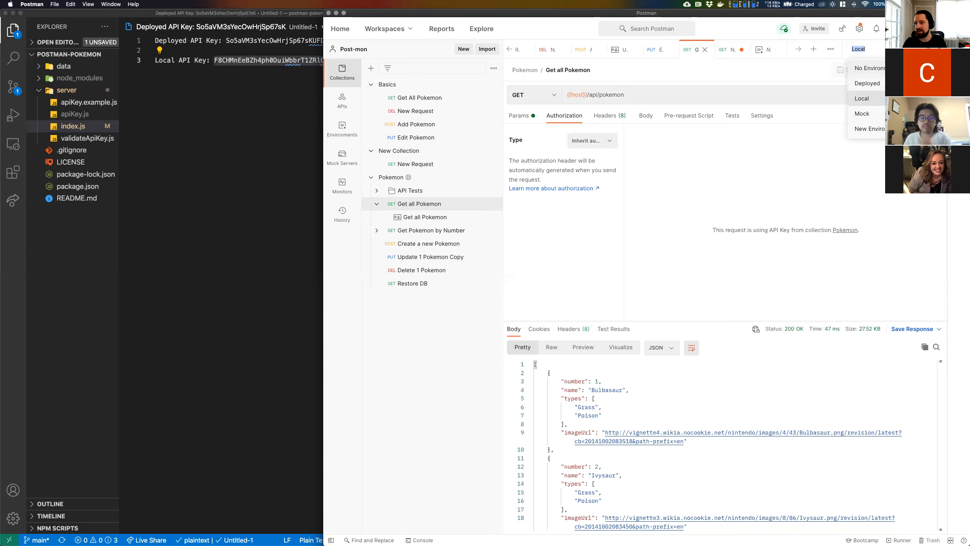
pyautogui.click(878, 85)
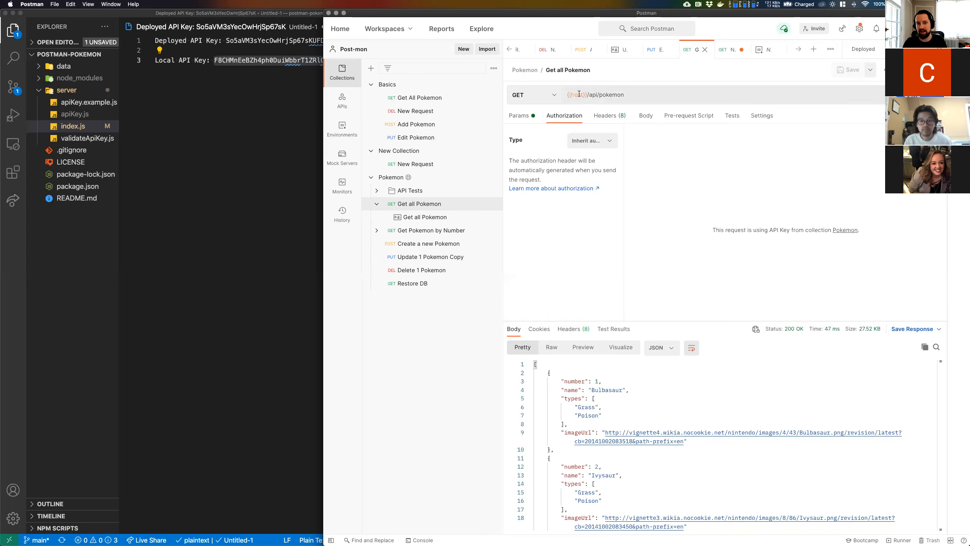
pyautogui.moveTo(579, 94)
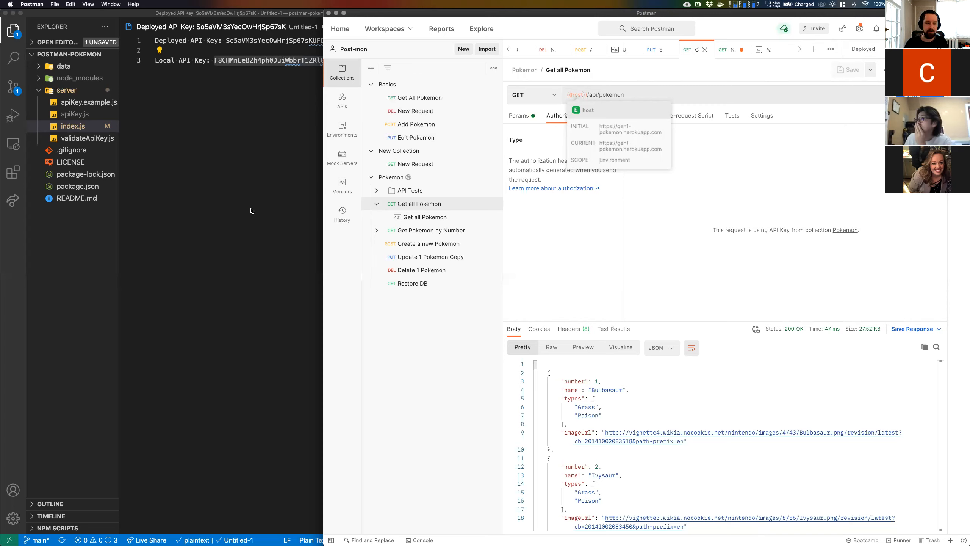
# Step: Switch the active environment to Local, send the Get all Pokemon request, and review its response body and request headers
pyautogui.click(864, 49)
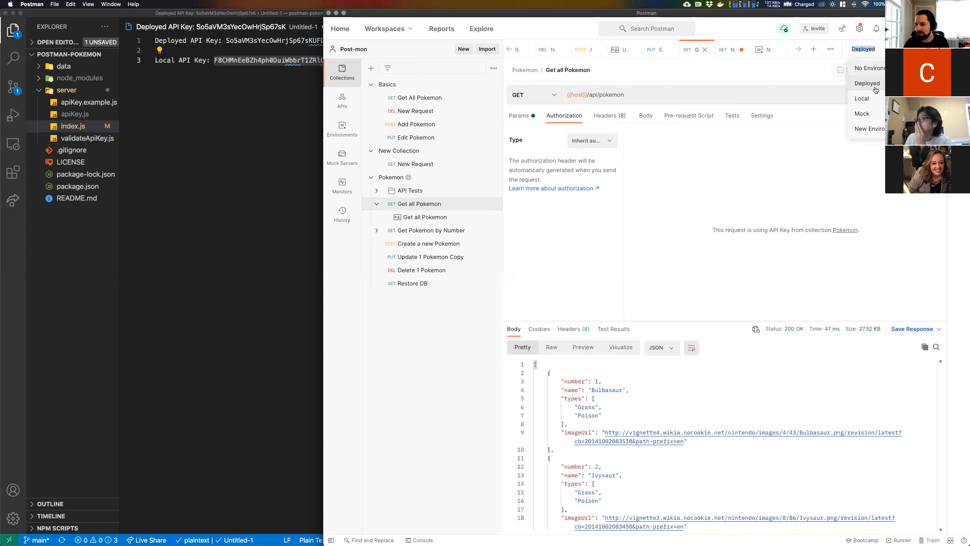
pyautogui.click(862, 96)
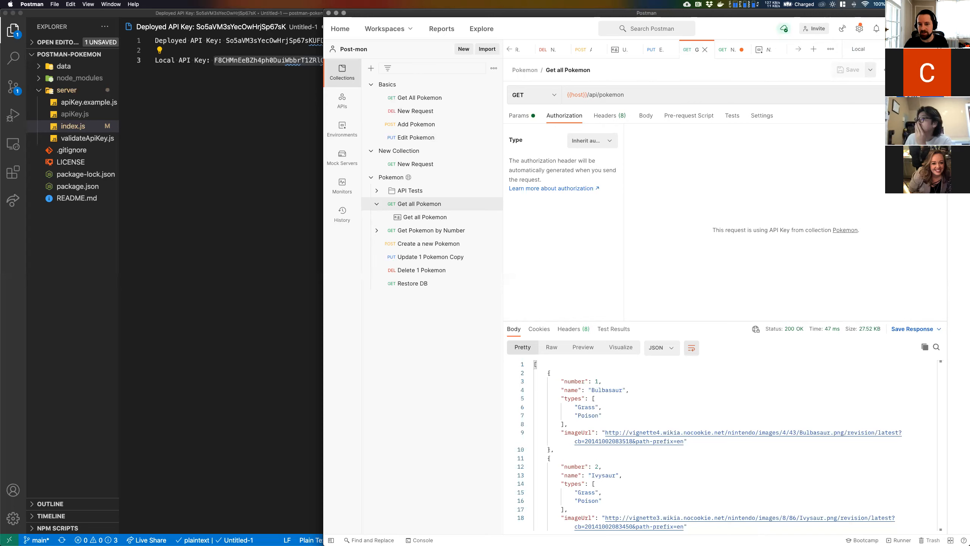
pyautogui.press('super+Return')
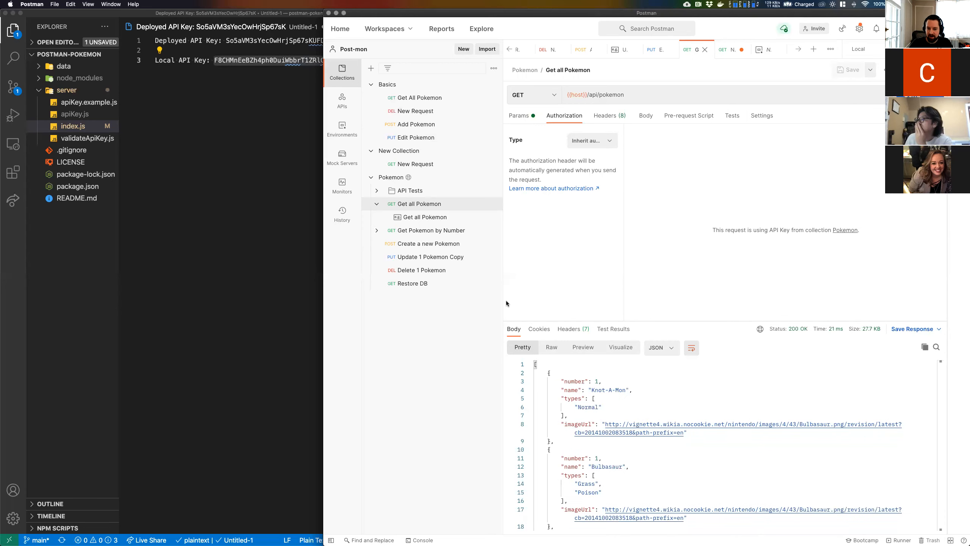
pyautogui.scroll(-5, 658, 405)
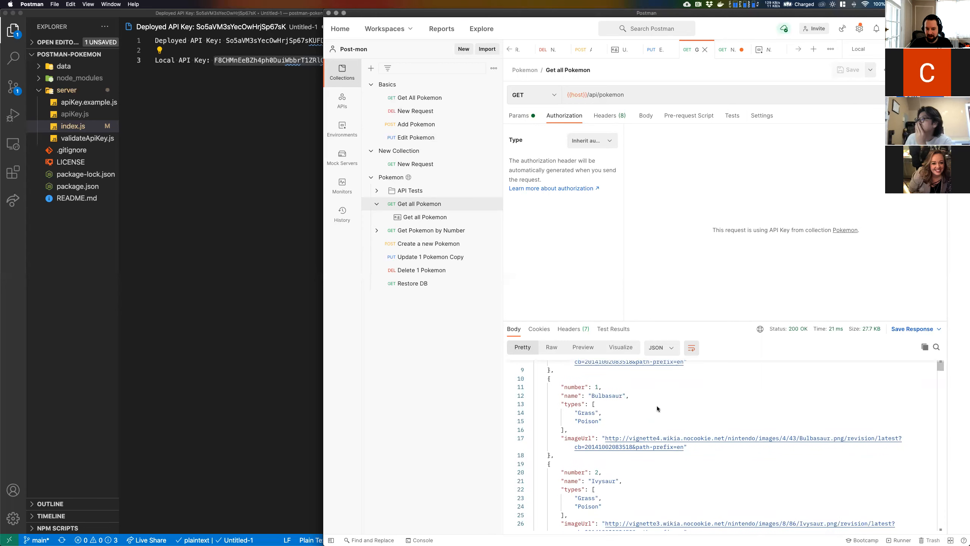
pyautogui.scroll(-15, 645, 423)
pyautogui.scroll(15, 646, 422)
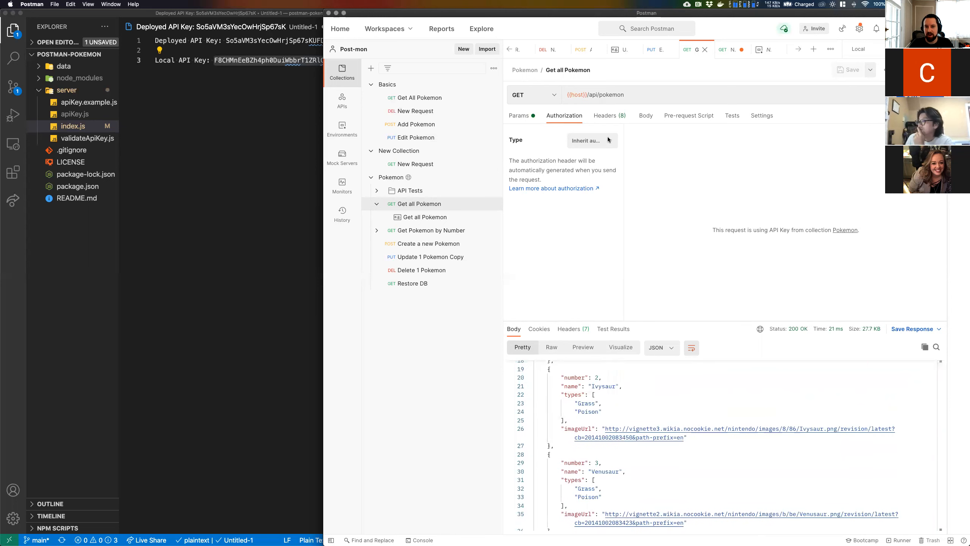
pyautogui.click(608, 115)
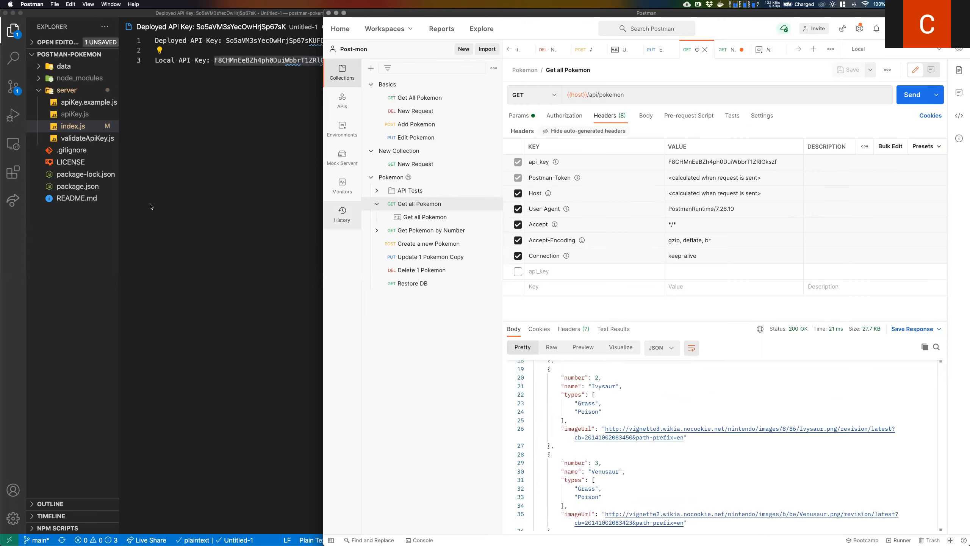
# Step: Switch to the browser's postman-pokemon workshop page and read the Using different environments and Creating tests sections
pyautogui.hotkey('ctrl', 'Up')
pyautogui.click(141, 266)
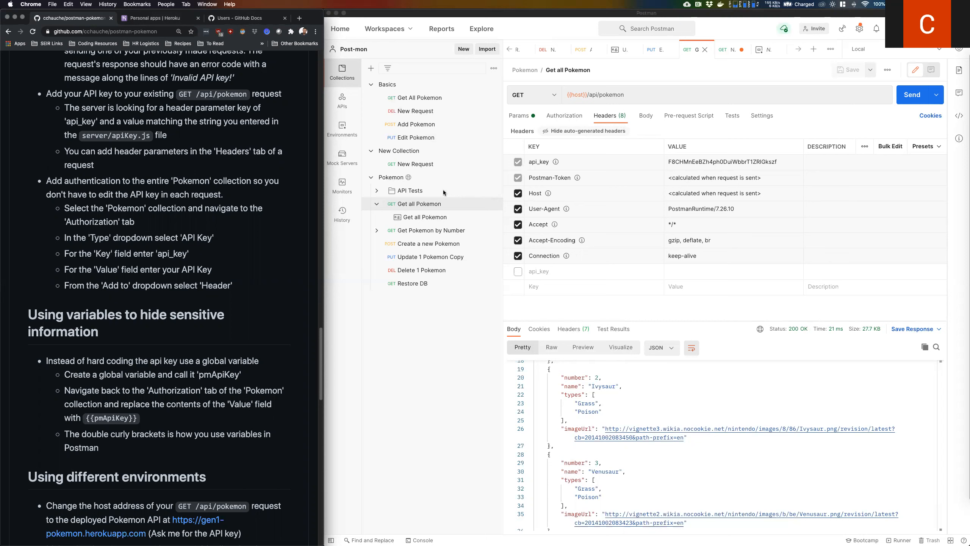
pyautogui.click(376, 205)
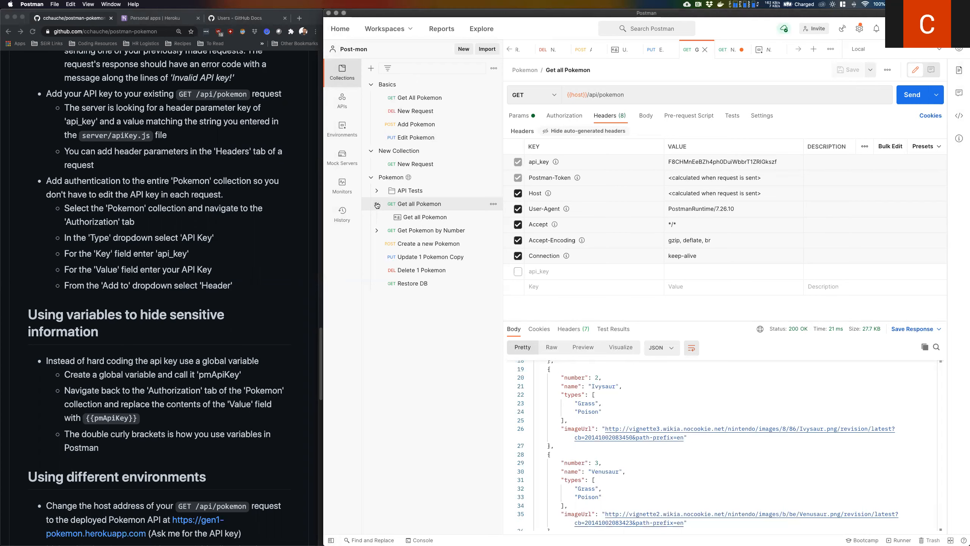
pyautogui.scroll(-5, 173, 268)
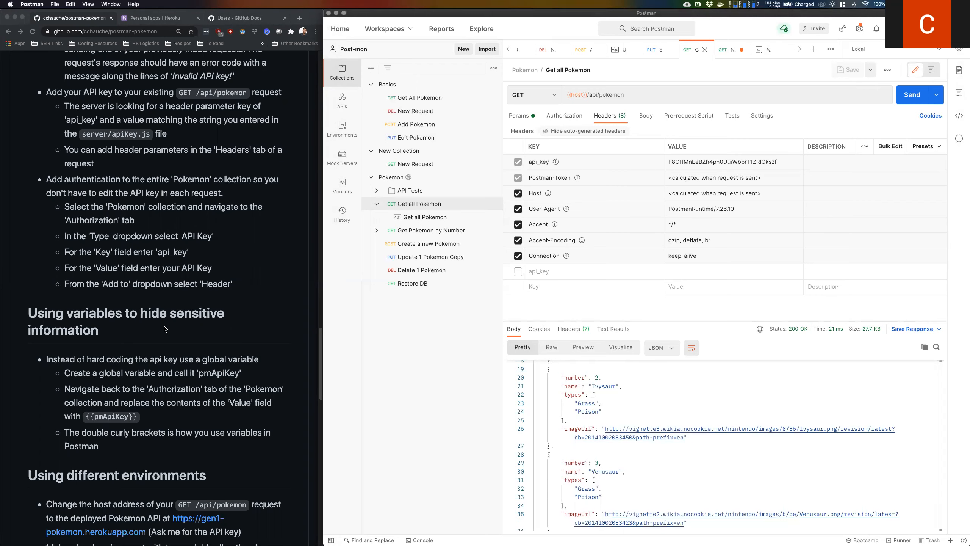
pyautogui.scroll(-8, 173, 268)
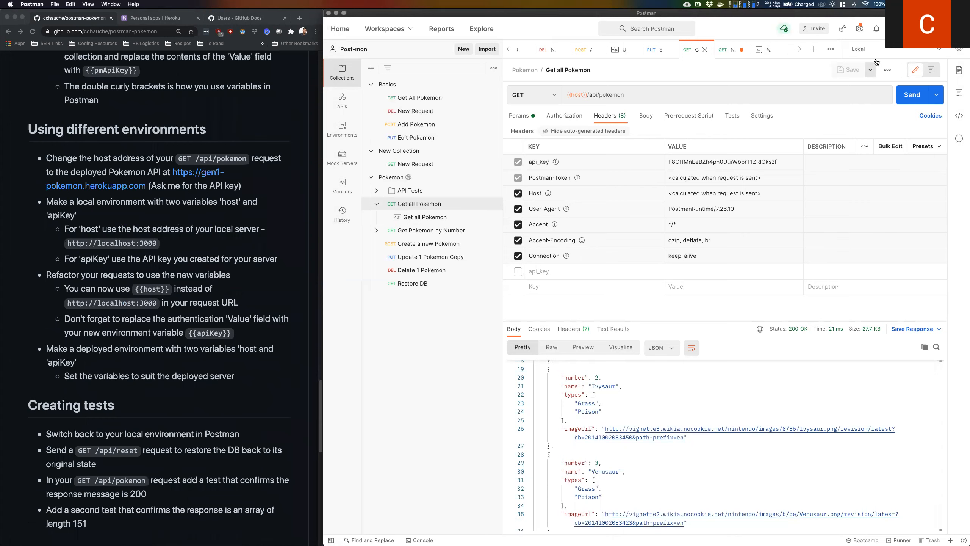
# Step: Switch the active environment to Deployed and send the Get all Pokemon request twice
pyautogui.click(860, 49)
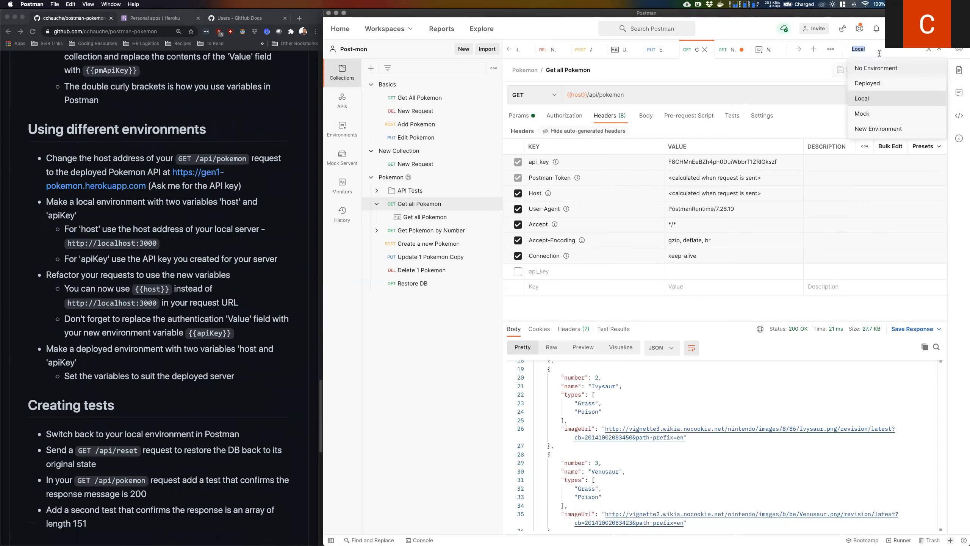
pyautogui.click(874, 84)
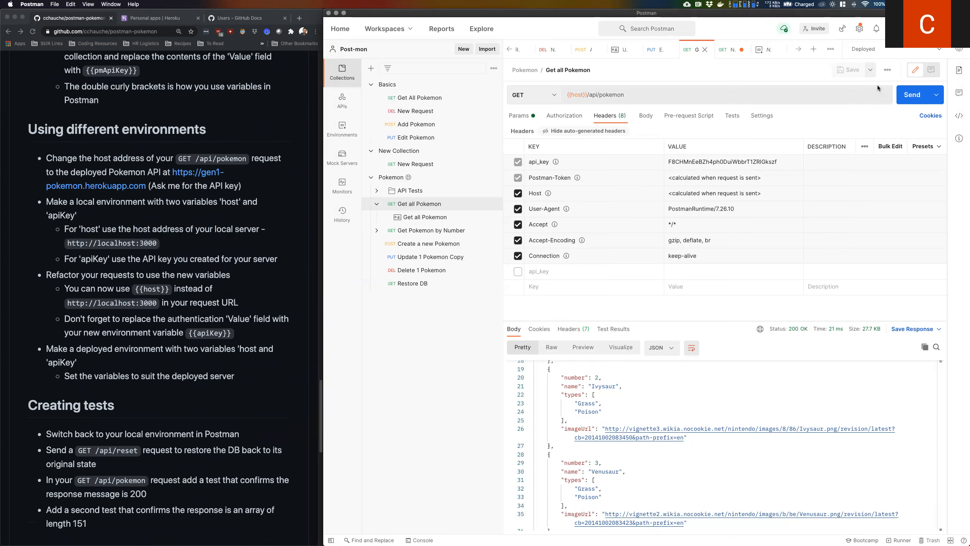
pyautogui.click(908, 97)
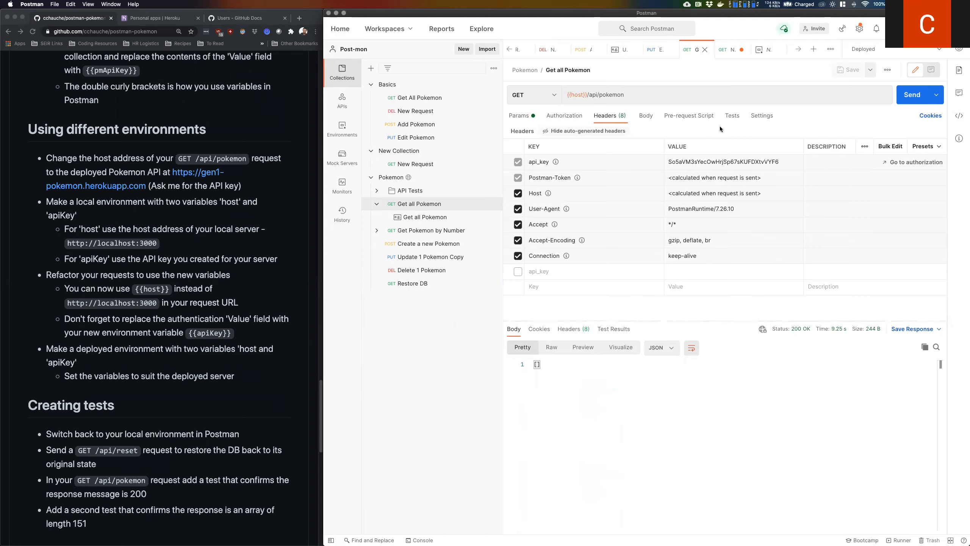
pyautogui.click(906, 103)
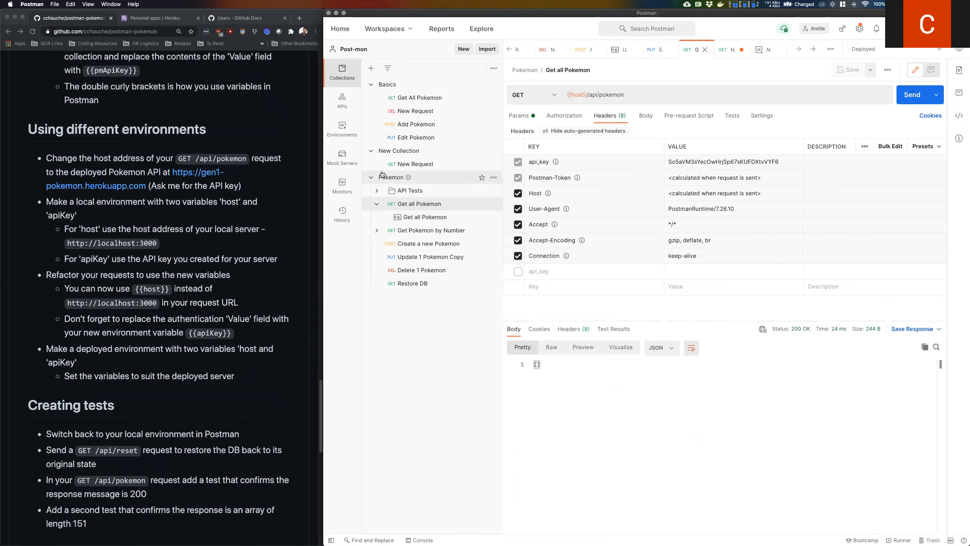
# Step: Open the Get Pokemon by Number request, send it in the Deployed environment, and inspect the URL's host variable
pyautogui.click(400, 233)
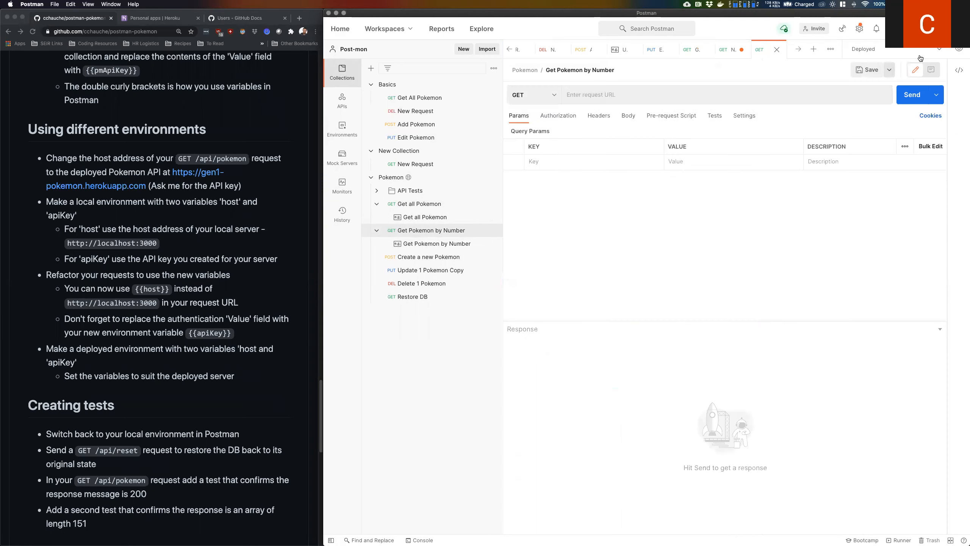
pyautogui.click(912, 95)
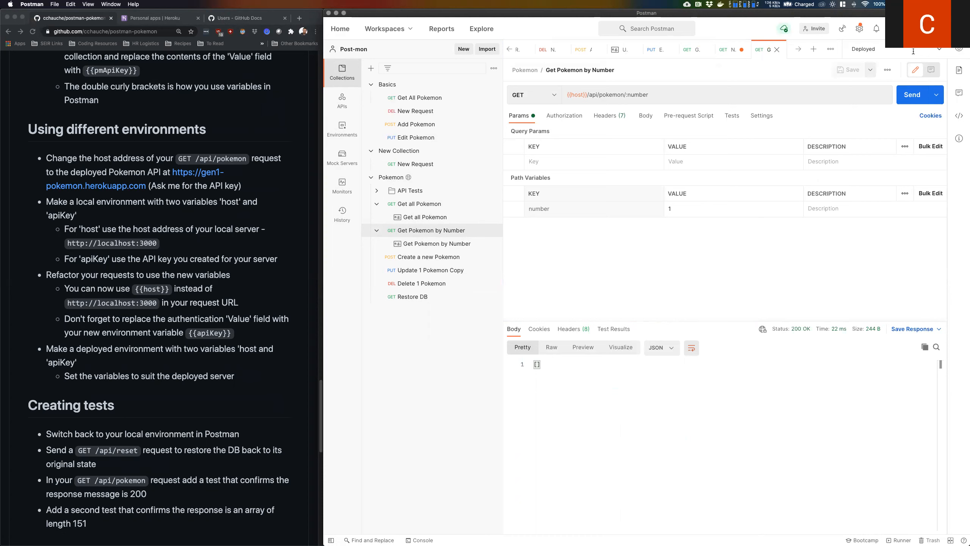
pyautogui.moveTo(578, 94)
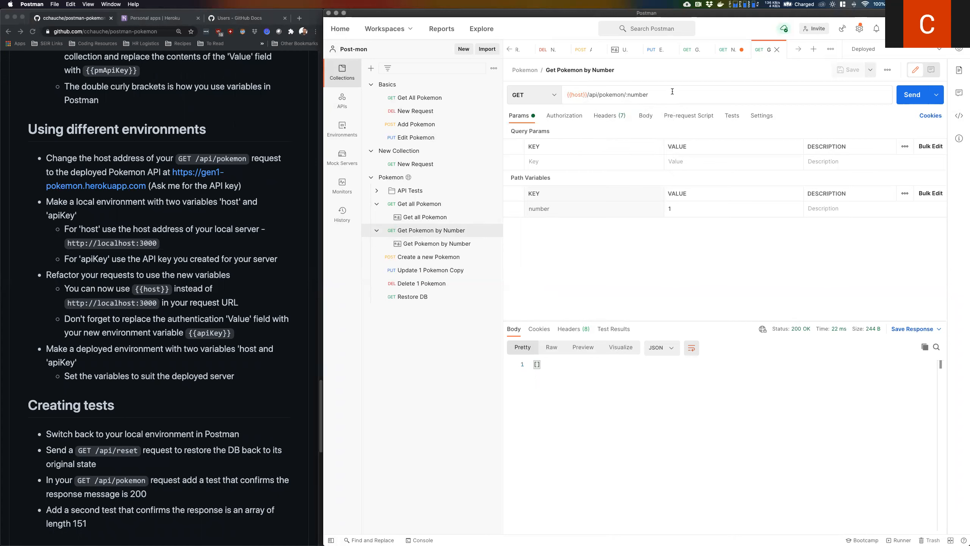
# Step: Expand the Pokemon collection's API Tests folder and open the saved example under Get all Pokemon
pyautogui.click(376, 205)
pyautogui.click(376, 191)
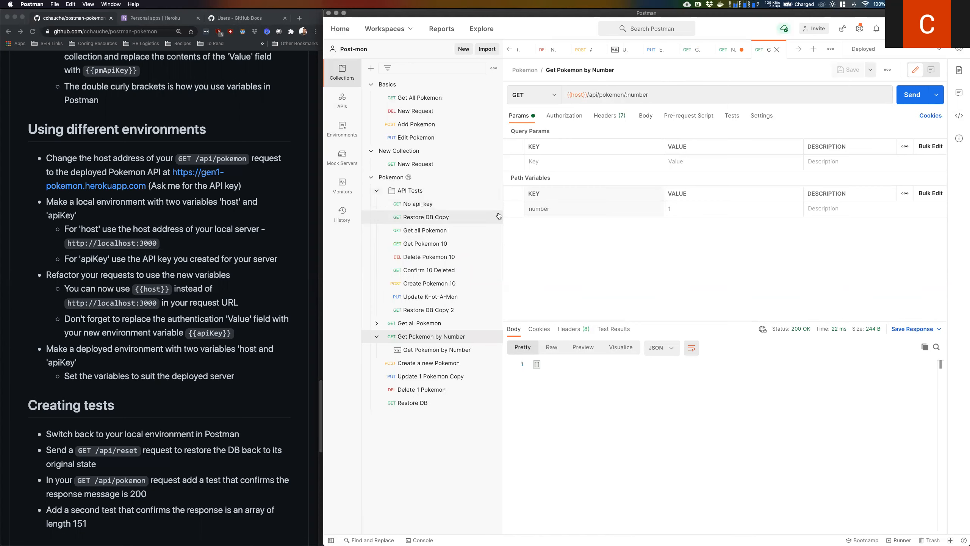
pyautogui.click(377, 324)
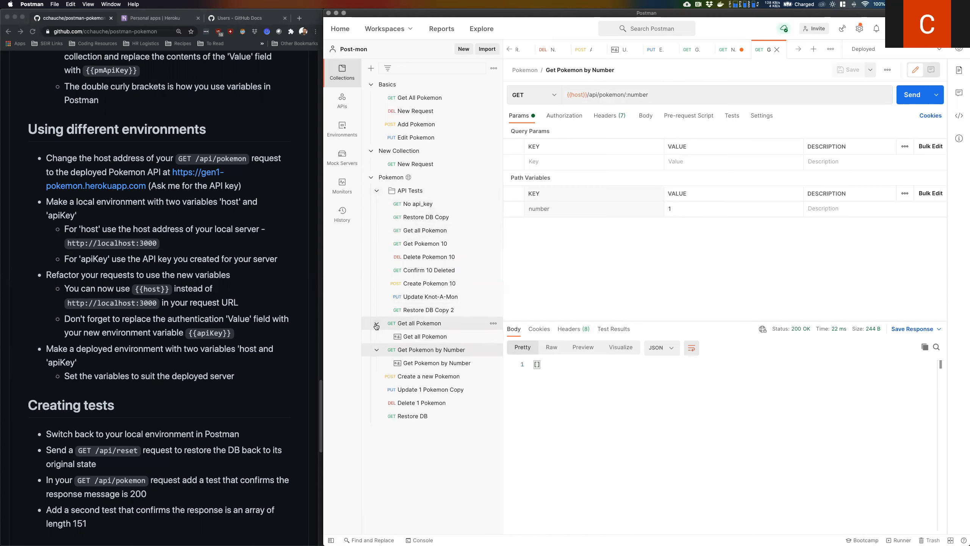
pyautogui.click(425, 337)
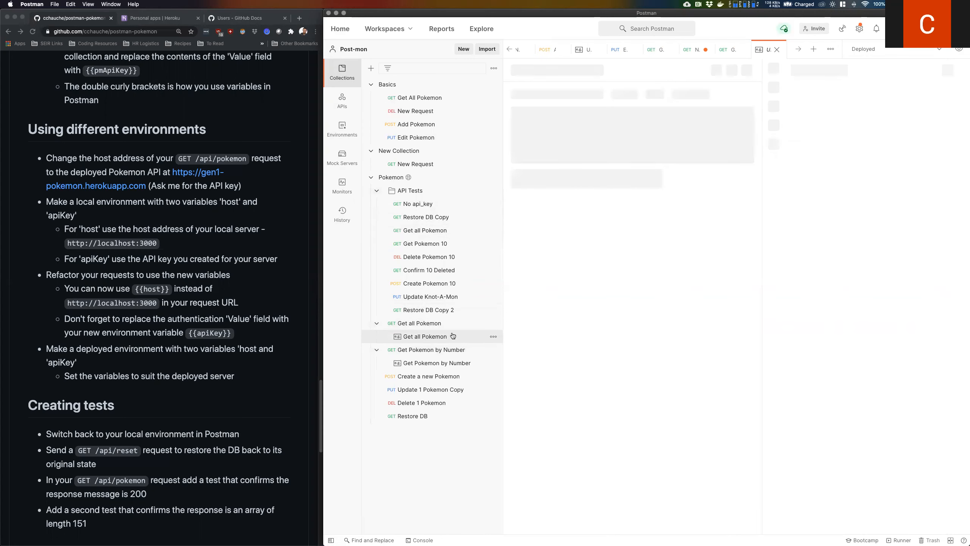
# Step: Add the "Status code: Code is 200" test snippet to the Pokemon collection's Get all Pokemon request
pyautogui.click(428, 326)
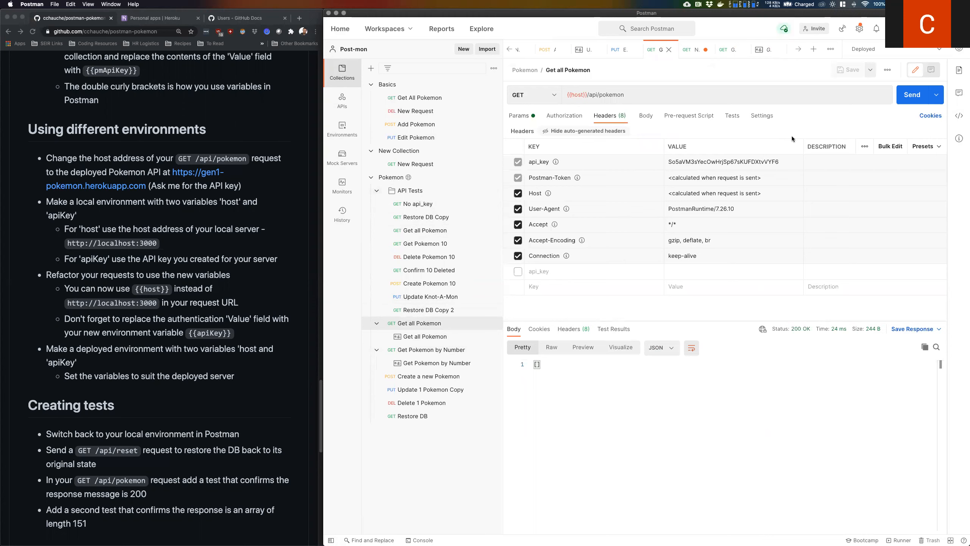
pyautogui.click(733, 117)
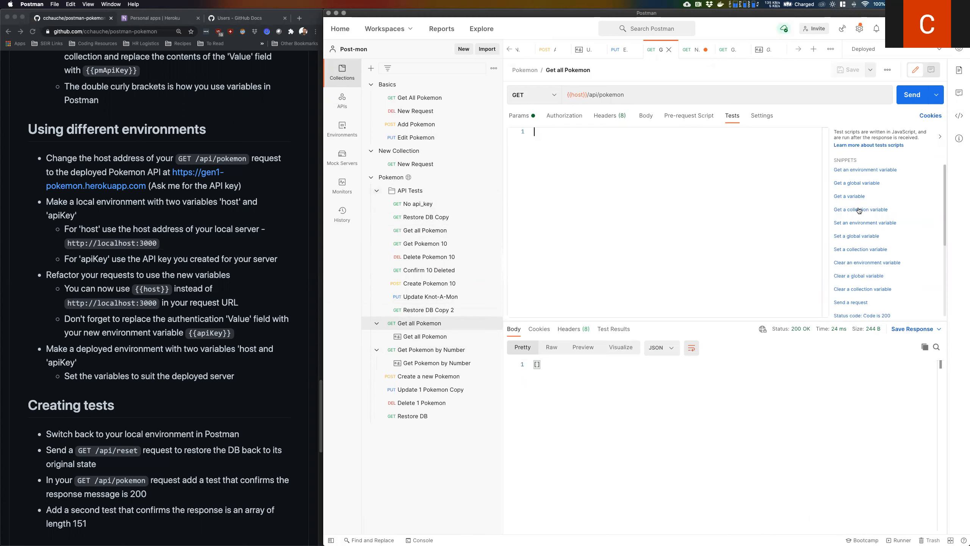
pyautogui.scroll(-1, 855, 314)
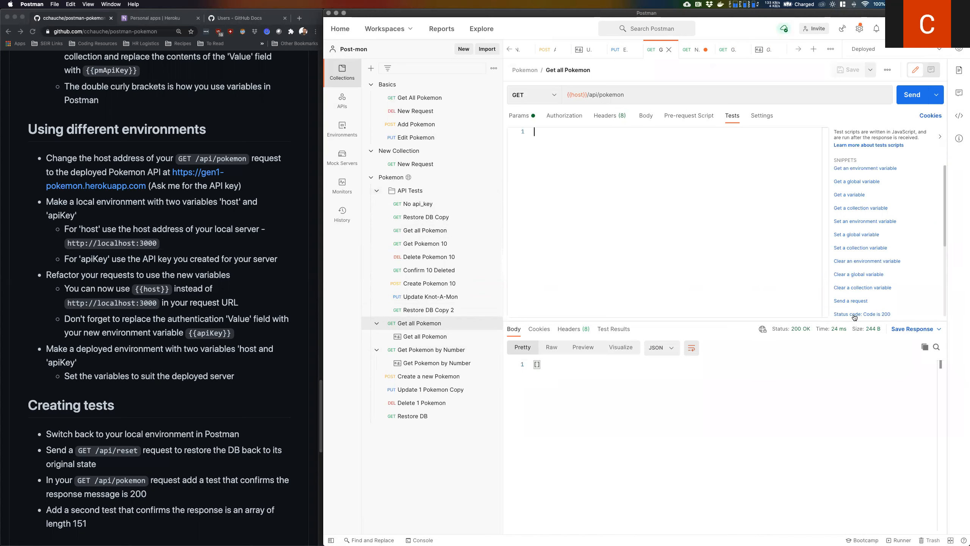
pyautogui.click(855, 314)
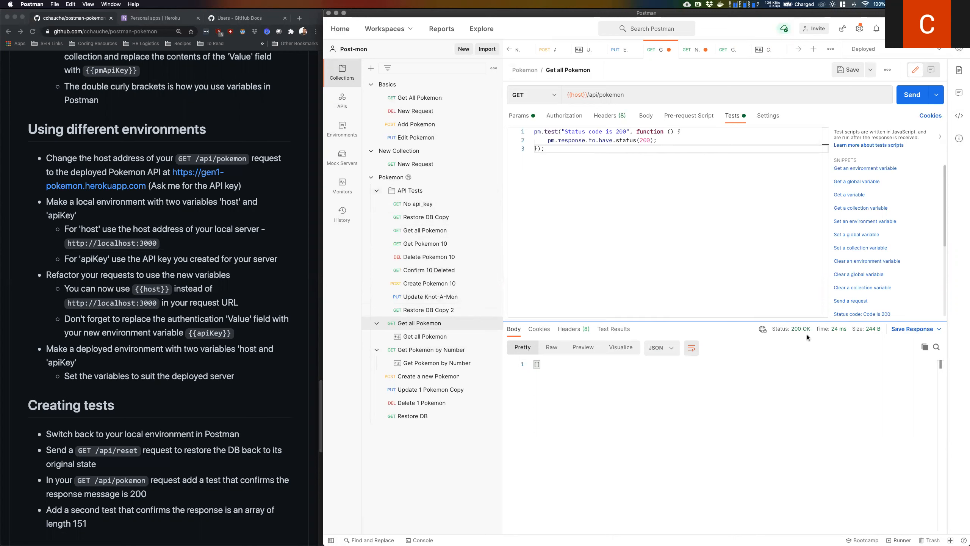
# Step: Switch the active environment to Local, send the Get all Pokemon request, and view its test results
pyautogui.click(865, 49)
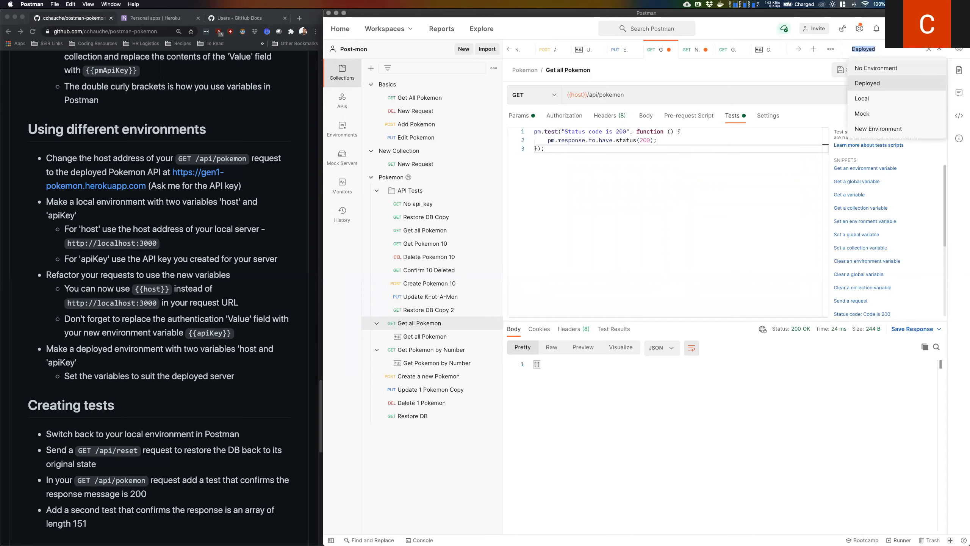
pyautogui.click(878, 99)
pyautogui.click(916, 99)
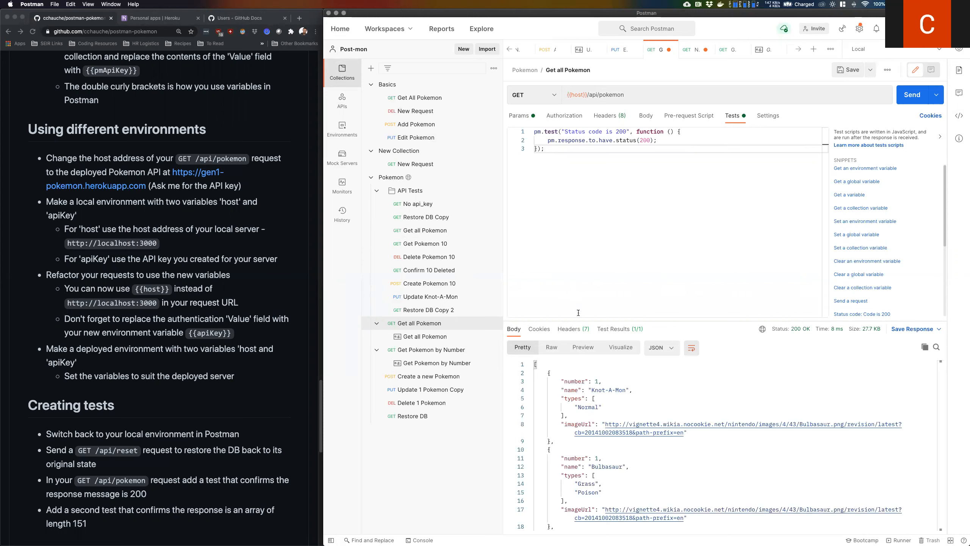
pyautogui.click(619, 329)
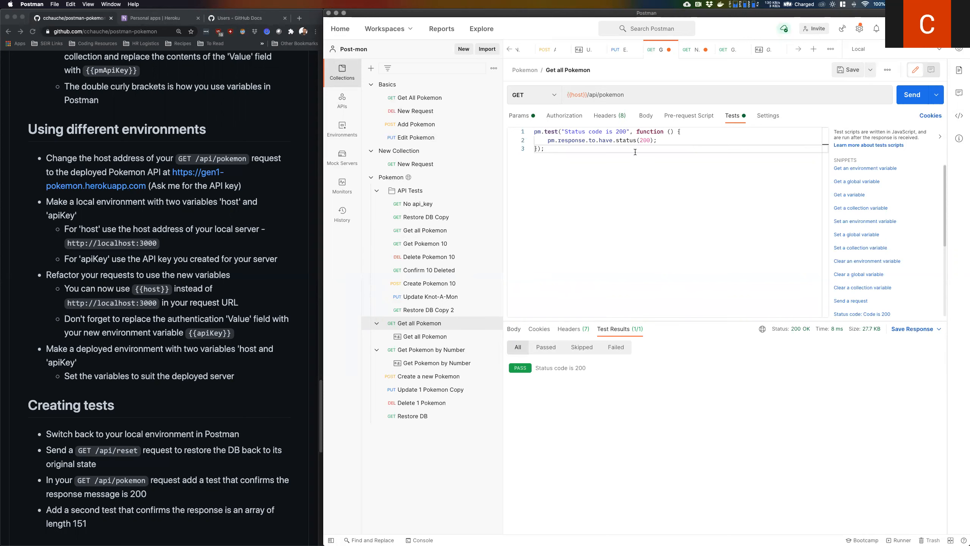
# Step: Add the "Response body: Contains string" test snippet on a new line below the status code test
pyautogui.press('Return')
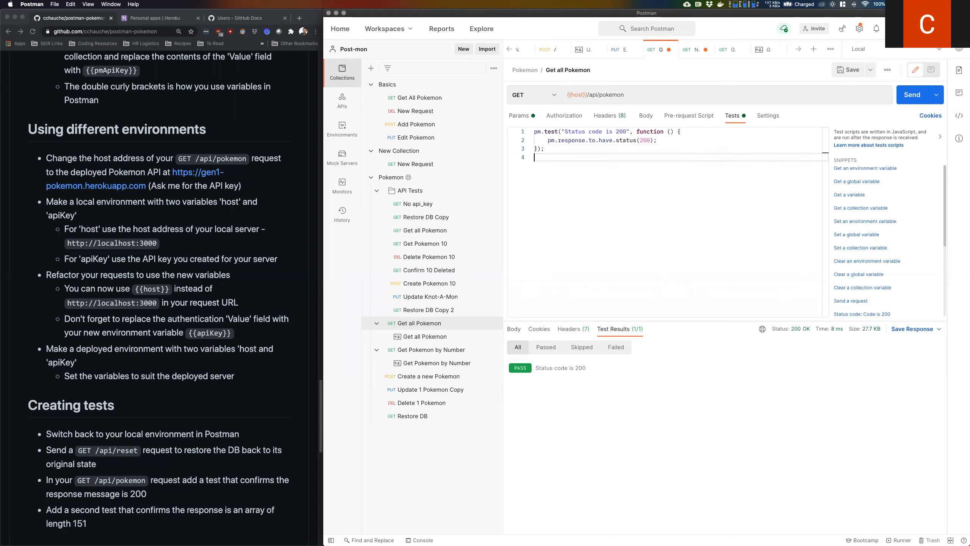
pyautogui.scroll(-2, 868, 276)
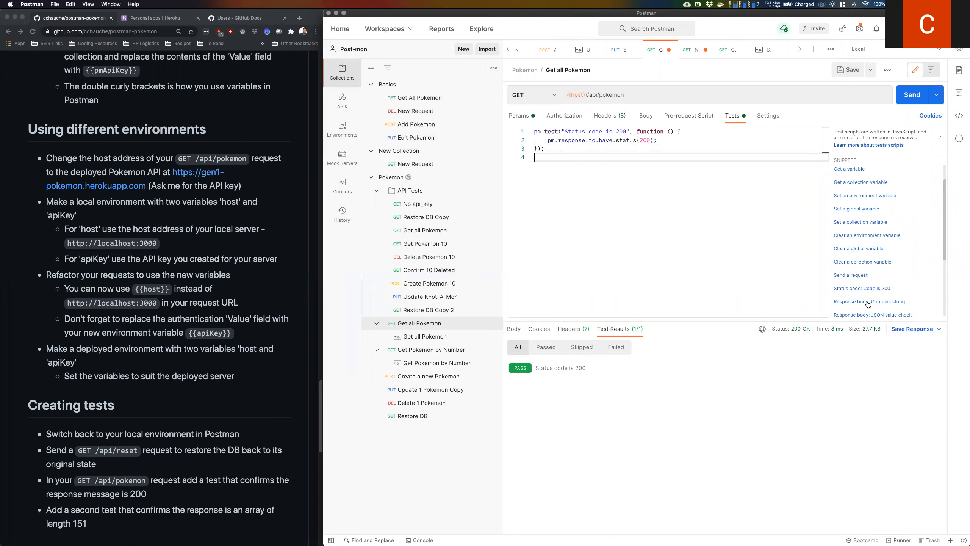
pyautogui.click(868, 301)
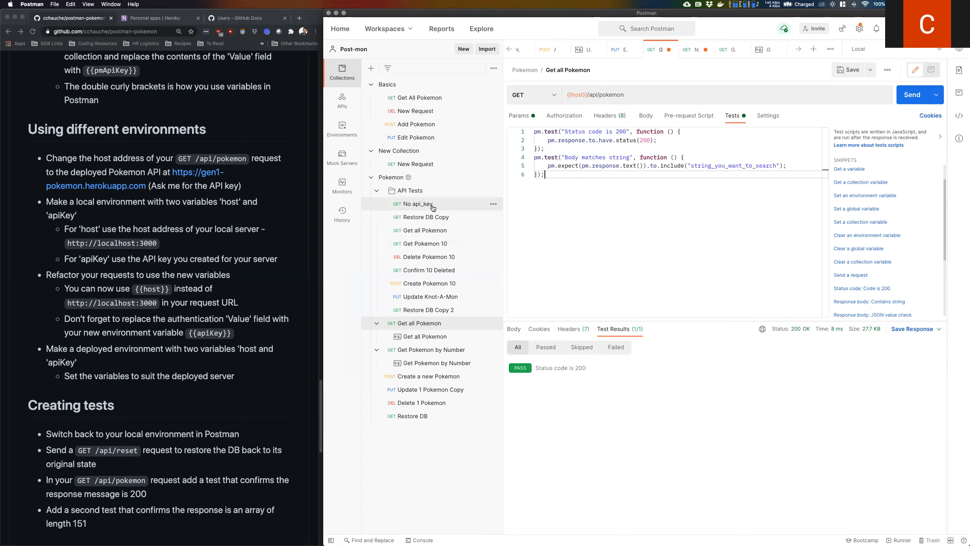
# Step: Open the API Tests folder's Get all Pokemon request and review its test script against the workshop's Creating tests instructions
pyautogui.click(426, 230)
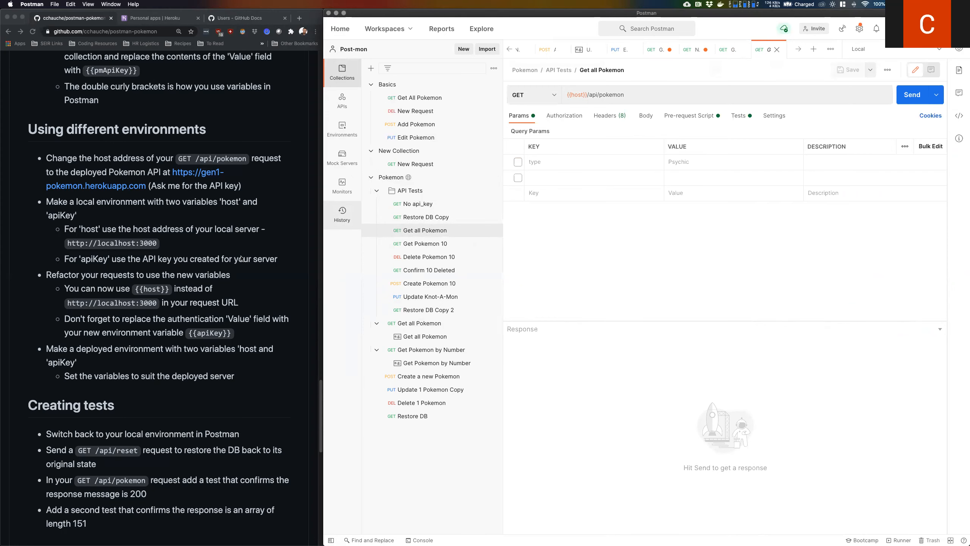
pyautogui.scroll(-10, 241, 264)
pyautogui.scroll(-5, 237, 274)
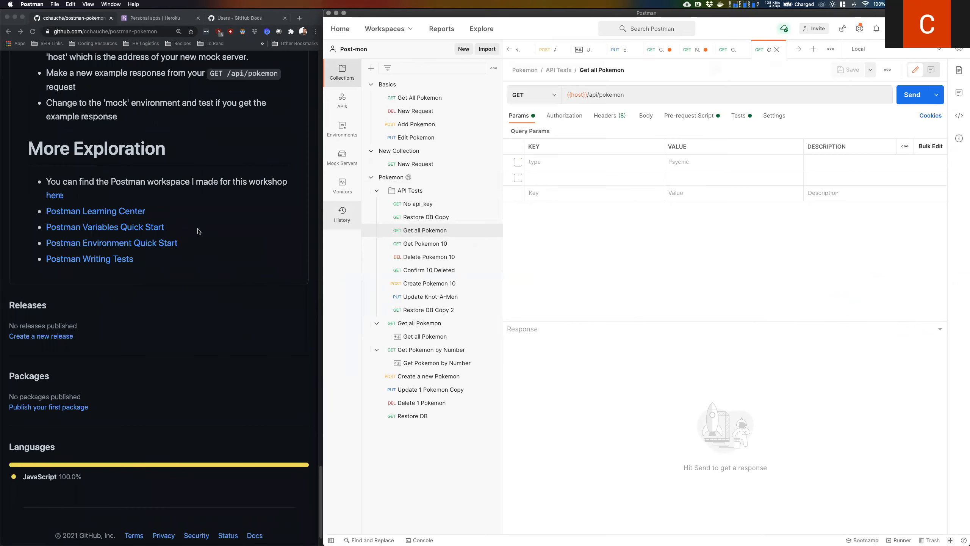
pyautogui.scroll(6, 206, 235)
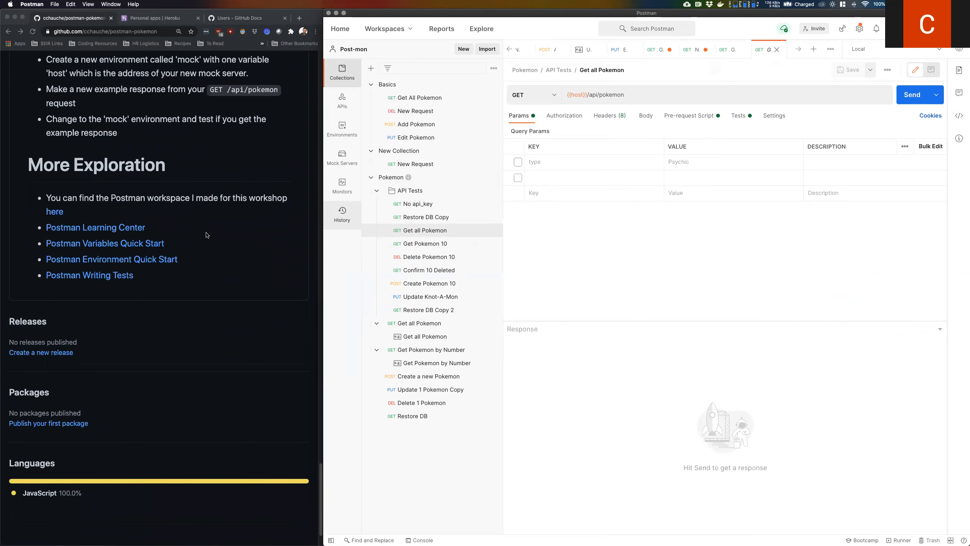
pyautogui.scroll(5, 206, 235)
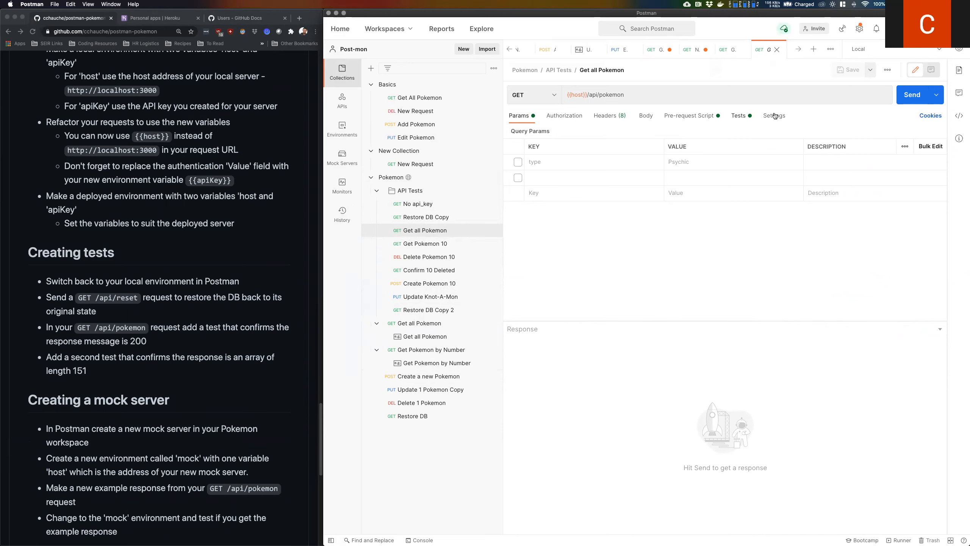
pyautogui.click(740, 115)
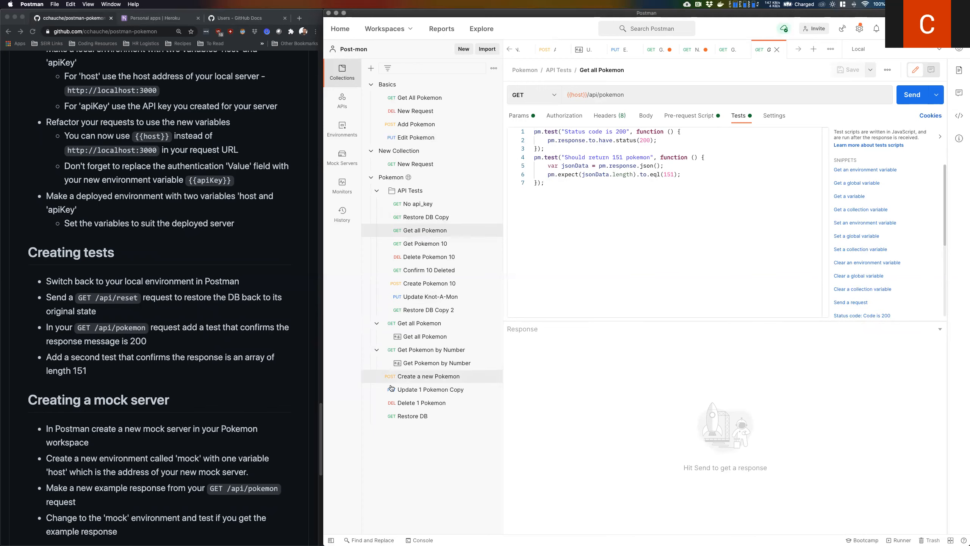
# Step: Send the Restore DB request, then send the API Tests folder's Get all Pokemon request and view its test results
pyautogui.click(404, 417)
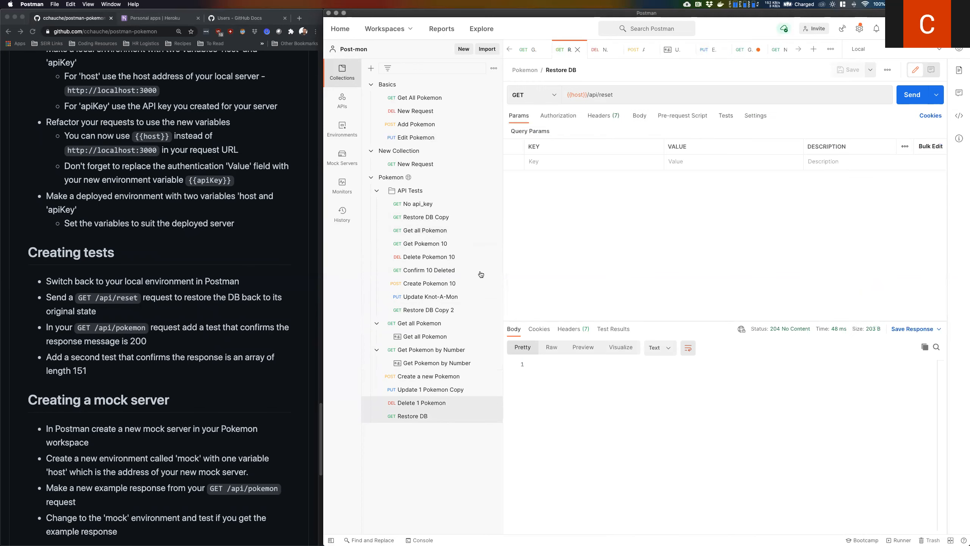
pyautogui.click(917, 96)
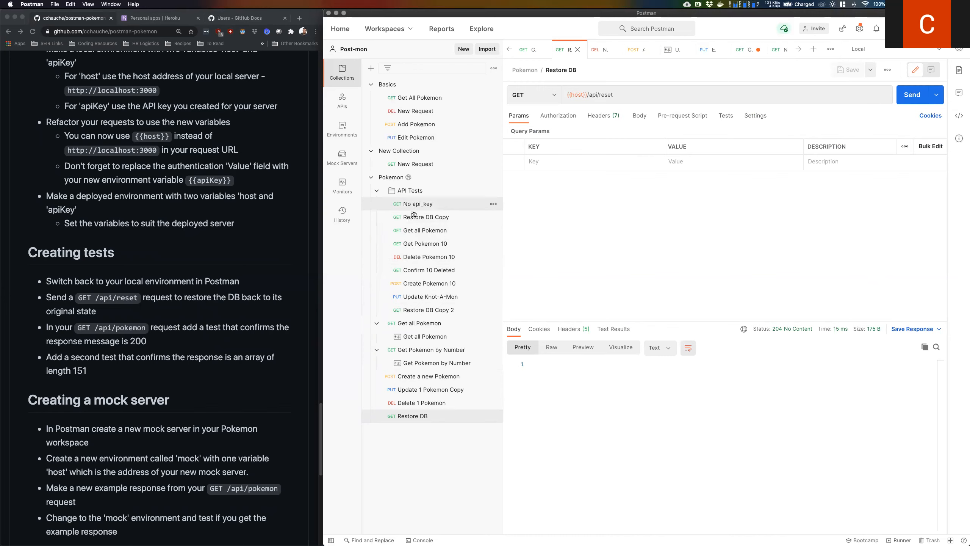
pyautogui.click(415, 231)
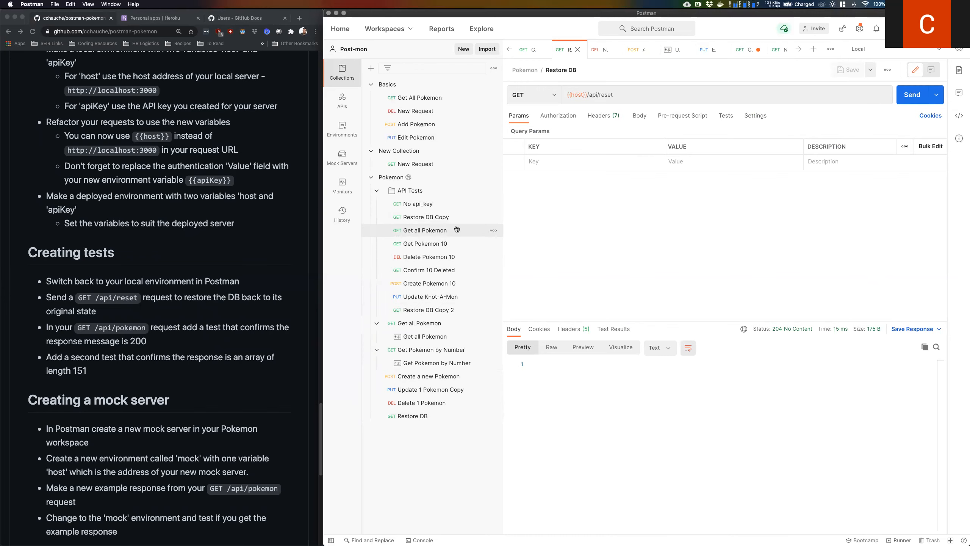
pyautogui.click(912, 96)
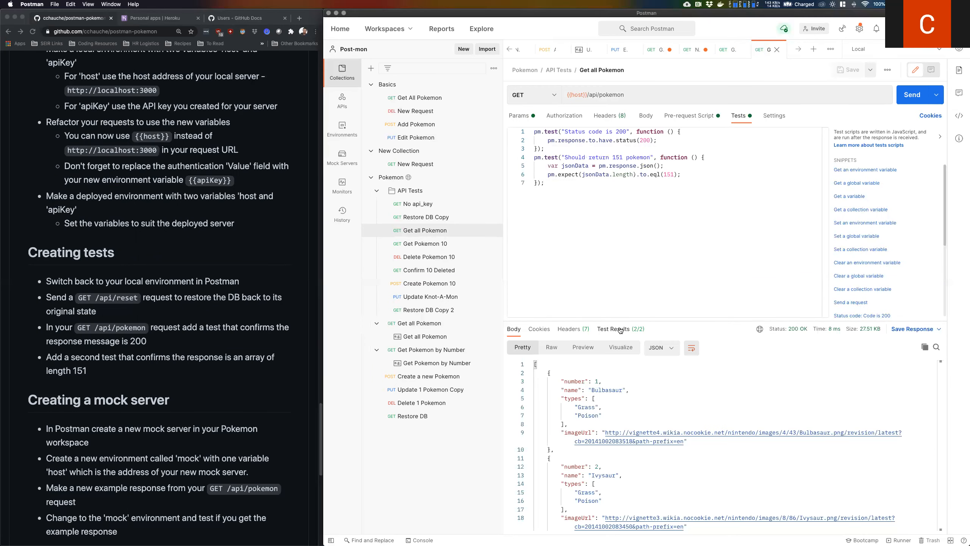
pyautogui.click(620, 329)
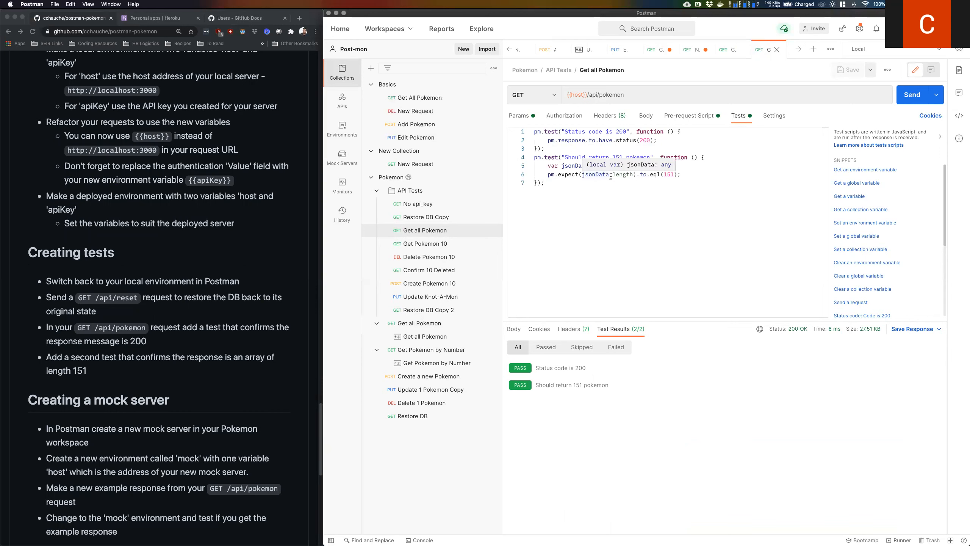
# Step: Open the API Tests folder's No api_key request and examine how its pre-request script and tests handle the apiKey variable
pyautogui.click(436, 192)
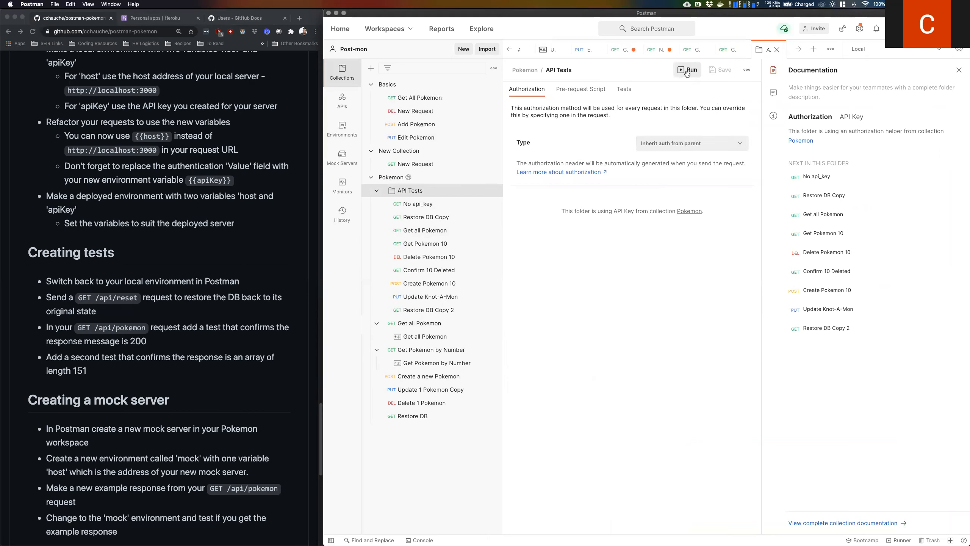
pyautogui.click(432, 206)
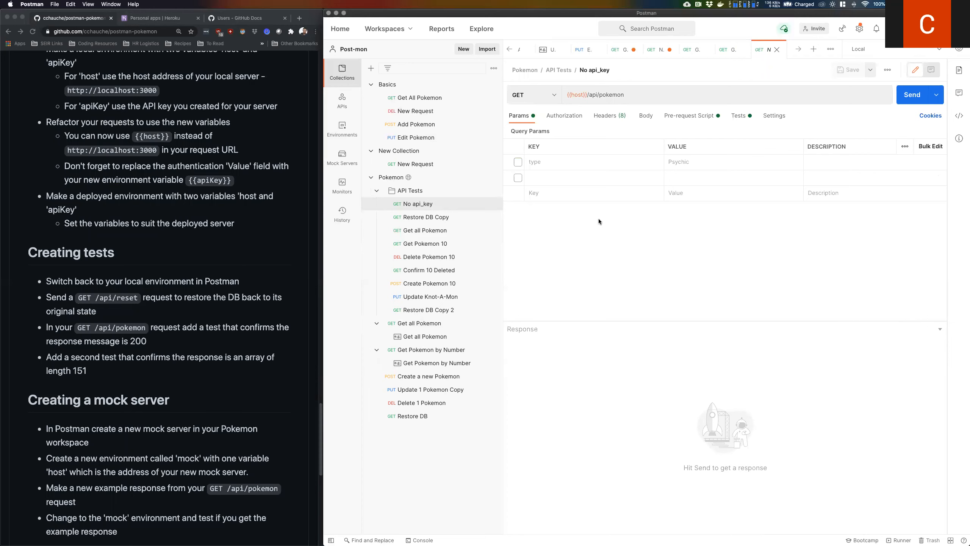
pyautogui.click(683, 119)
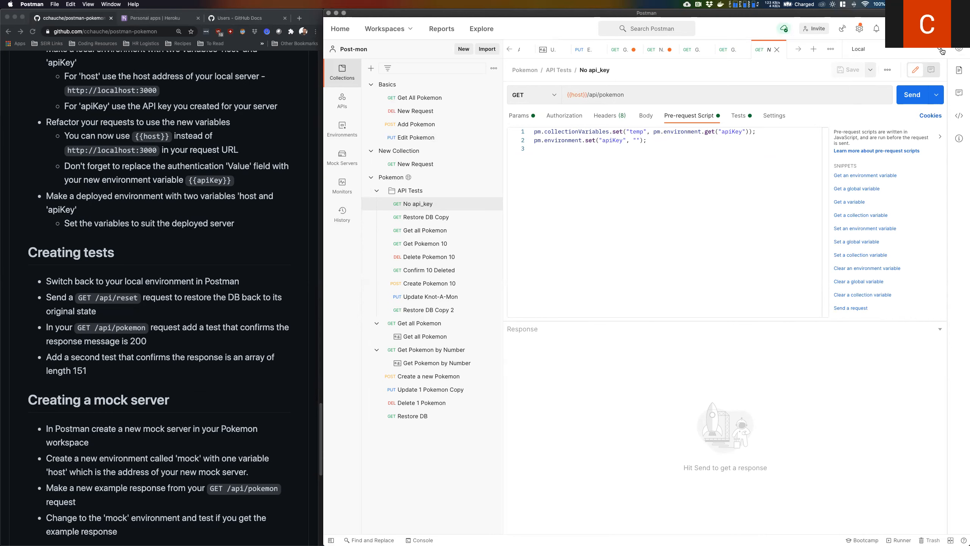
pyautogui.click(734, 116)
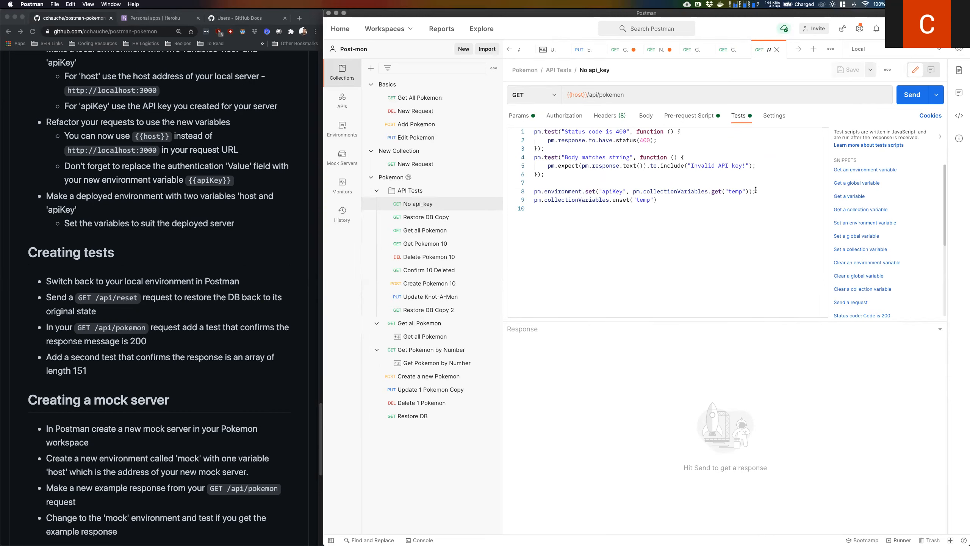
pyautogui.doubleClick(608, 190)
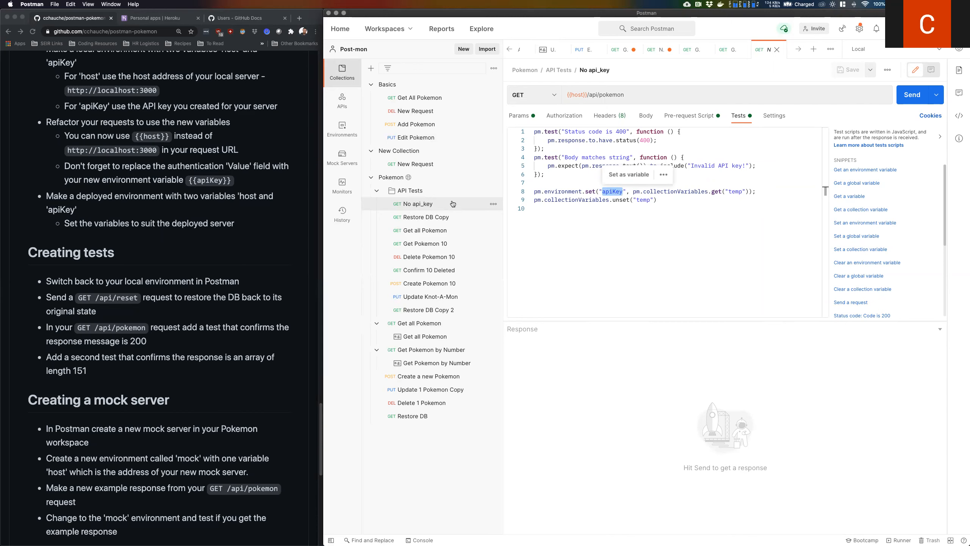
pyautogui.click(664, 131)
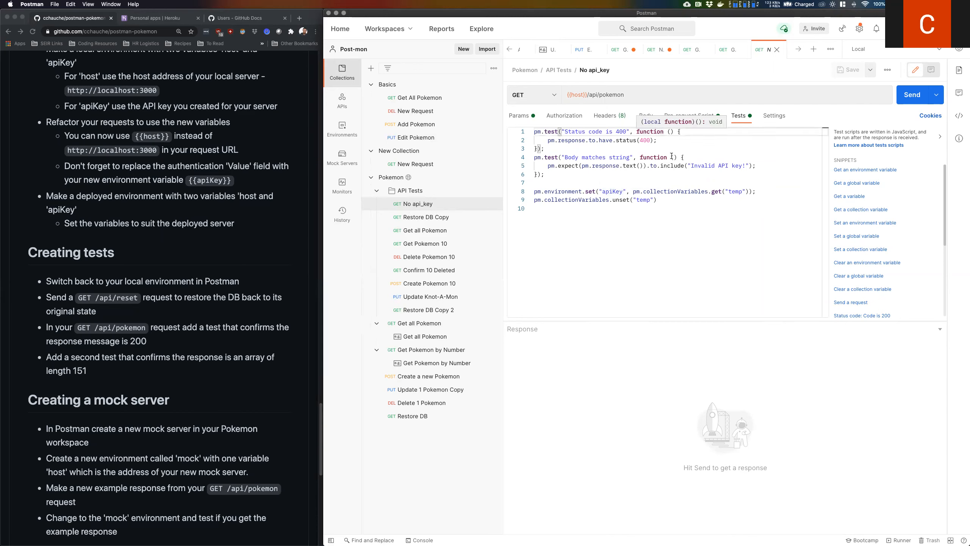
pyautogui.click(723, 169)
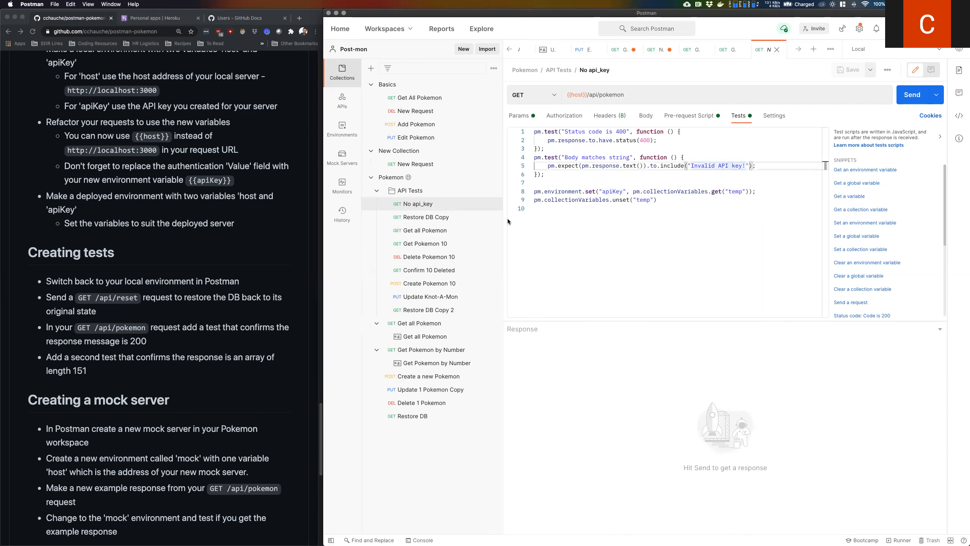
# Step: Check the pre-request script and tests of Restore DB Copy, and reopen the API Tests folder's Get all Pokemon request
pyautogui.click(432, 217)
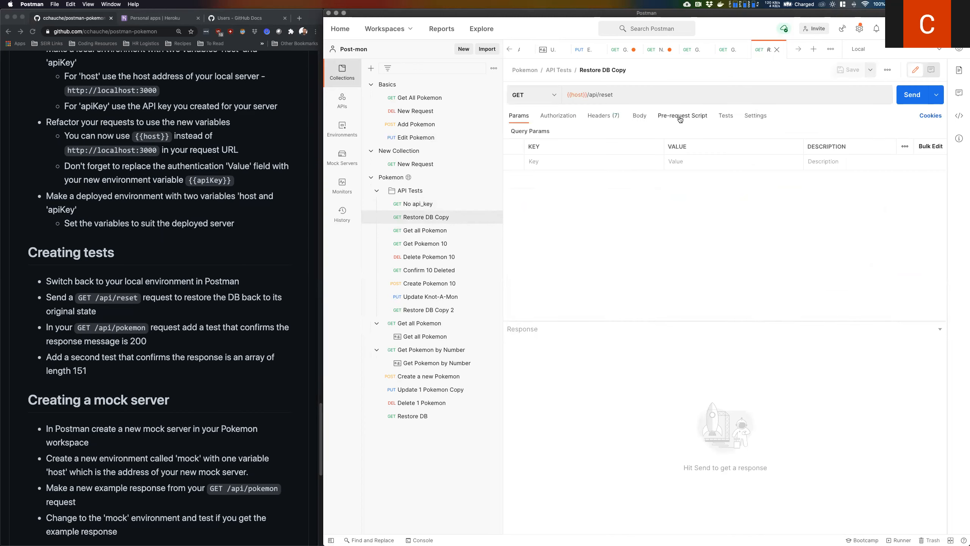
pyautogui.click(680, 120)
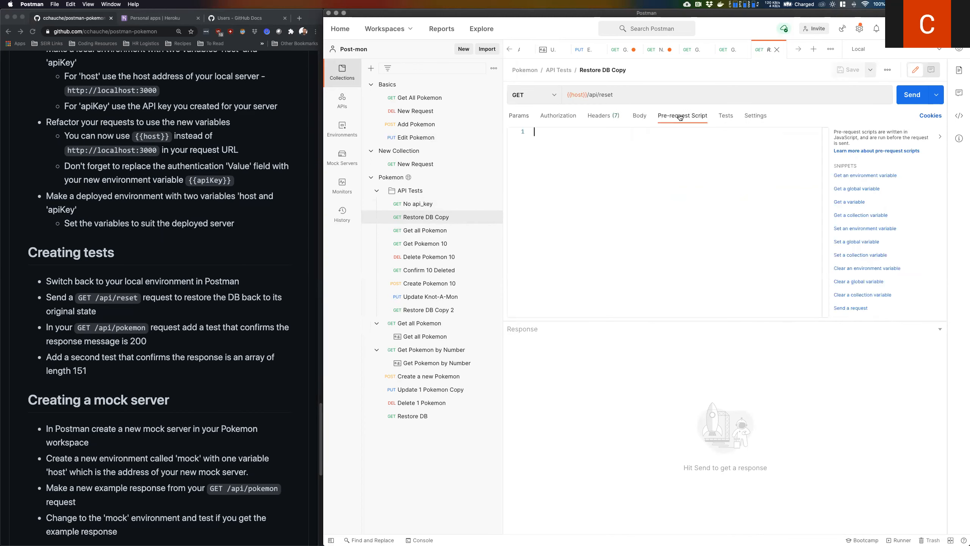
pyautogui.click(521, 118)
pyautogui.click(727, 121)
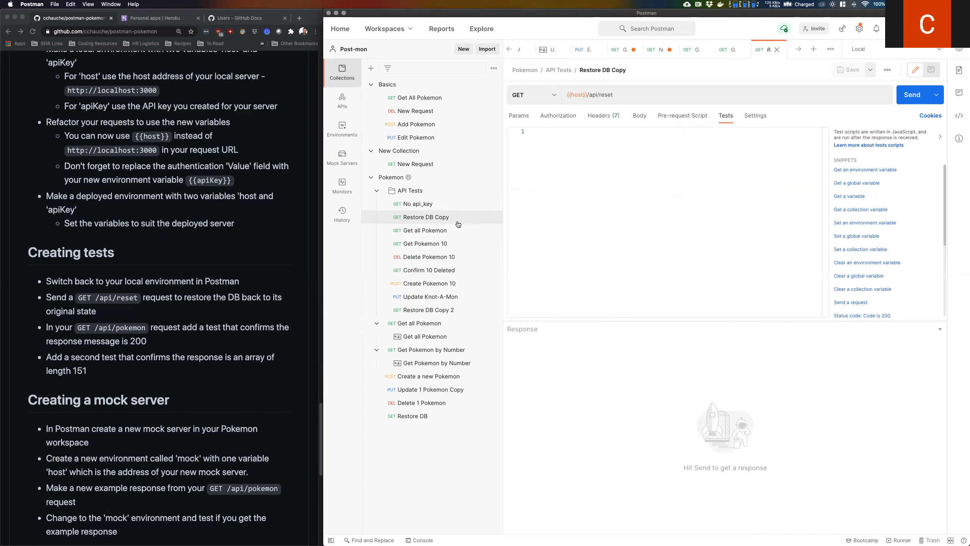
pyautogui.click(437, 231)
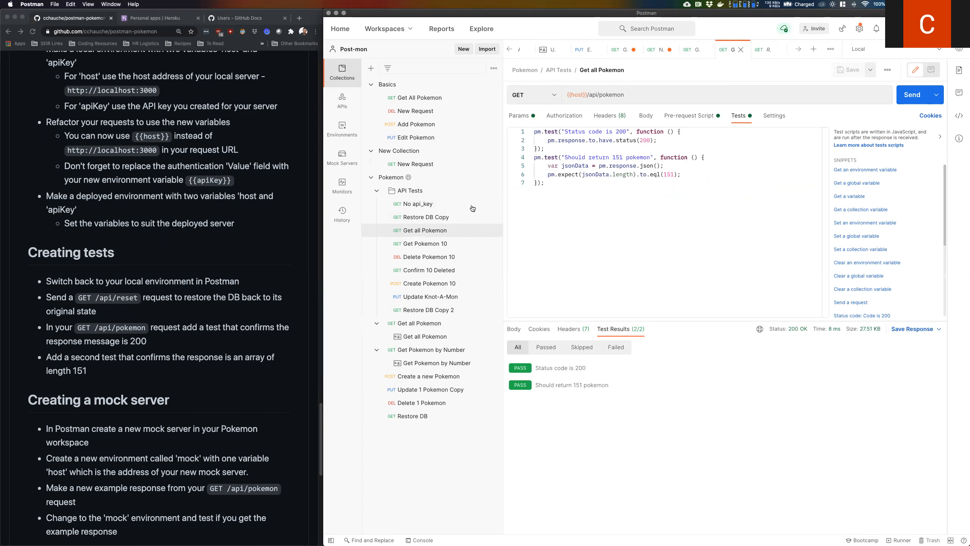
# Step: Set up a collection run of the API Tests folder with a 200 ms delay and saved responses
pyautogui.click(405, 195)
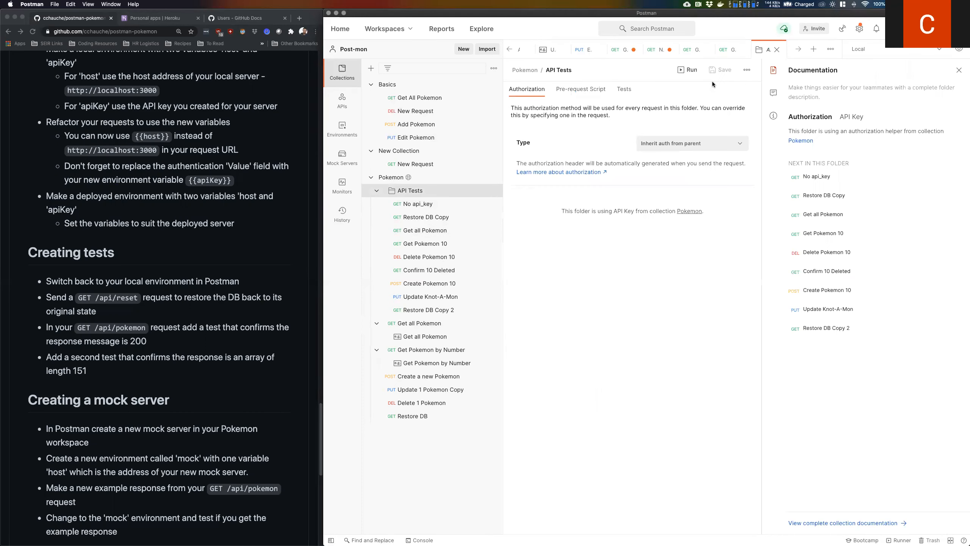
pyautogui.click(692, 72)
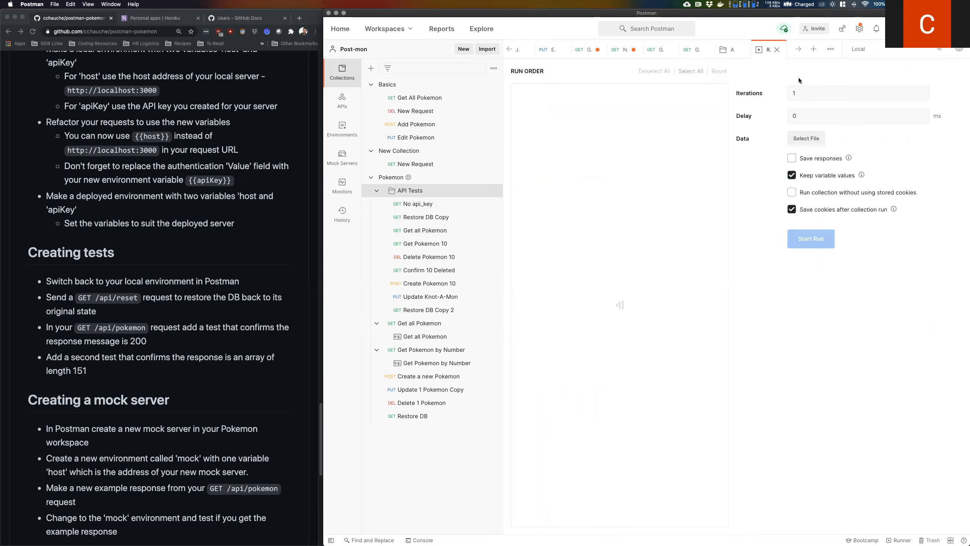
pyautogui.click(809, 116)
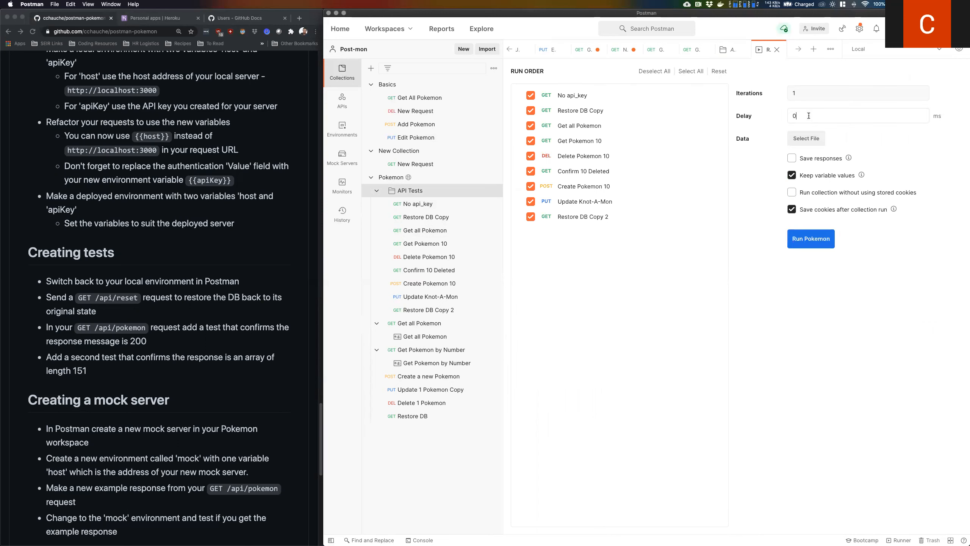
pyautogui.press('BackSpace')
pyautogui.write('200')
pyautogui.click(791, 159)
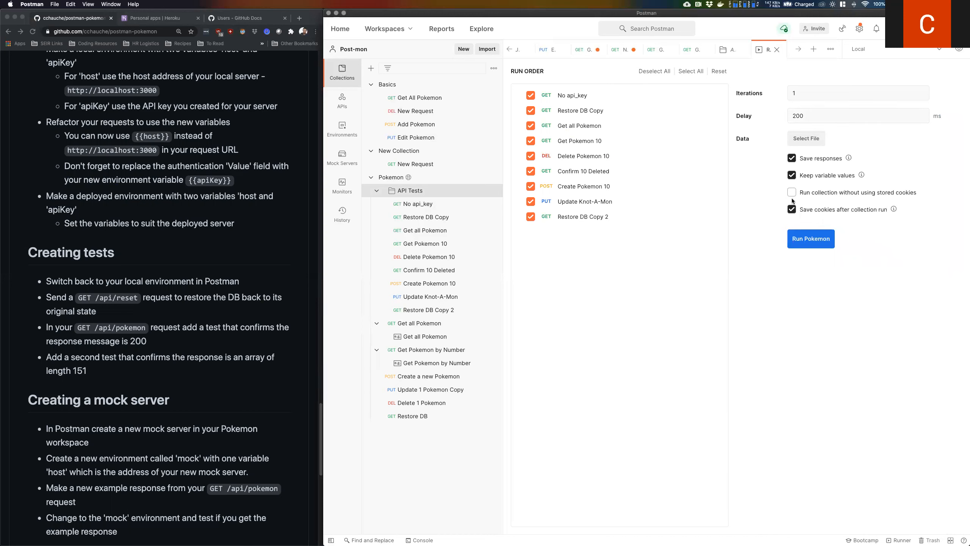
# Step: Start the configured API Tests run and review the test results of each request
pyautogui.click(805, 238)
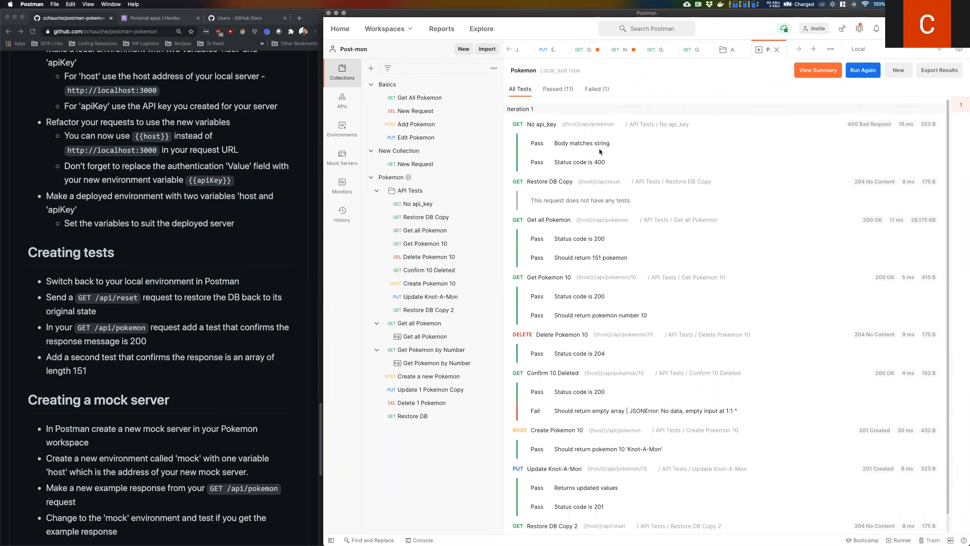
pyautogui.scroll(-1, 553, 176)
pyautogui.scroll(-1, 545, 185)
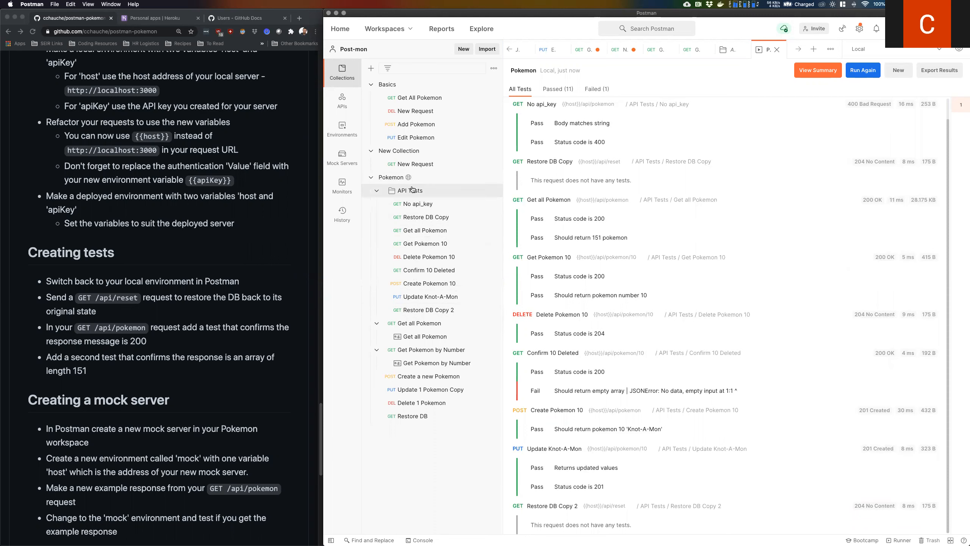
# Step: Collapse the API Tests folder, send the Pokemon collection's Get all Pokemon request, and open the Update 1 Pokemon Copy request
pyautogui.click(377, 192)
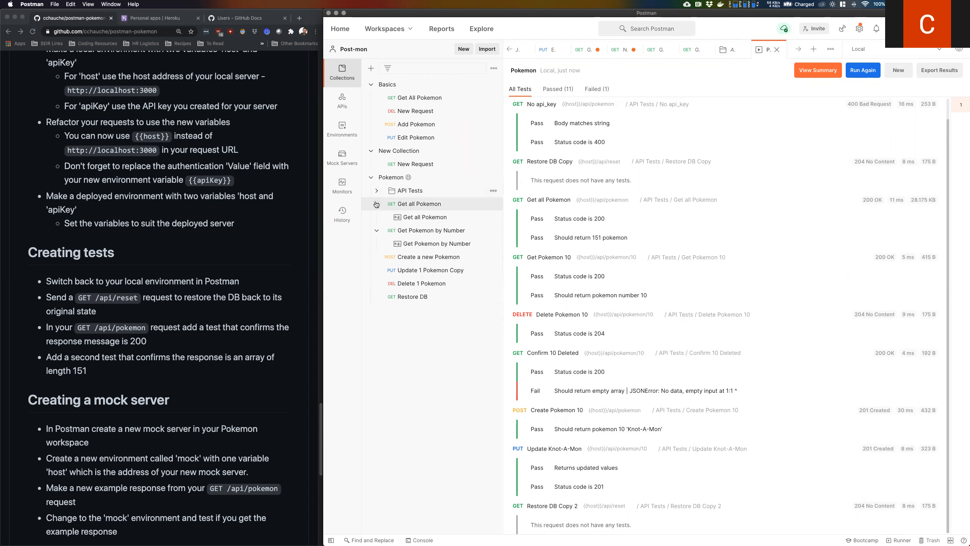
pyautogui.click(409, 205)
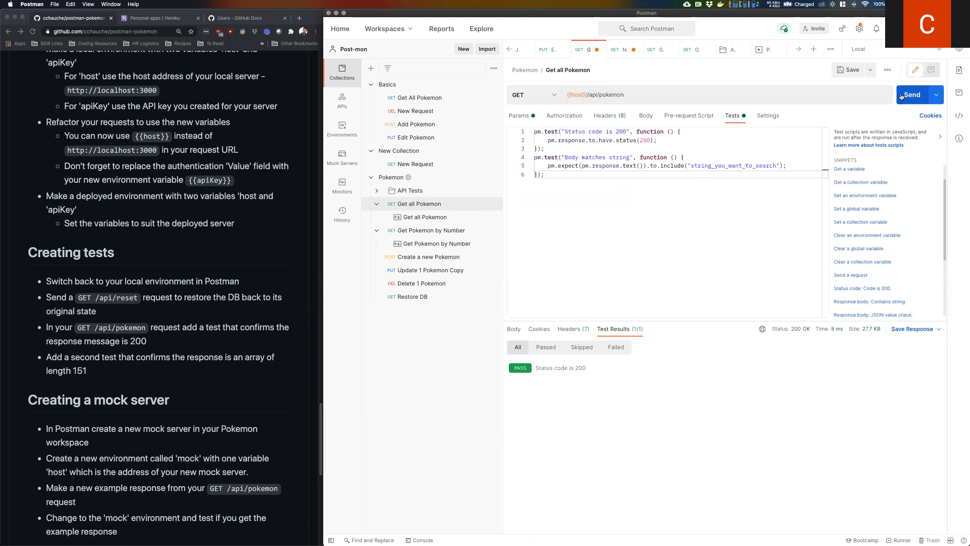
pyautogui.click(901, 96)
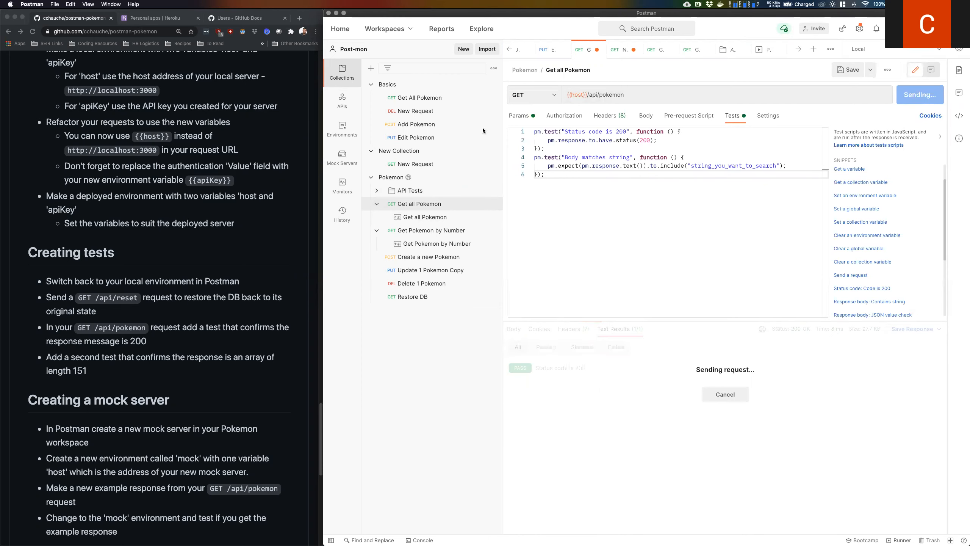
pyautogui.click(413, 271)
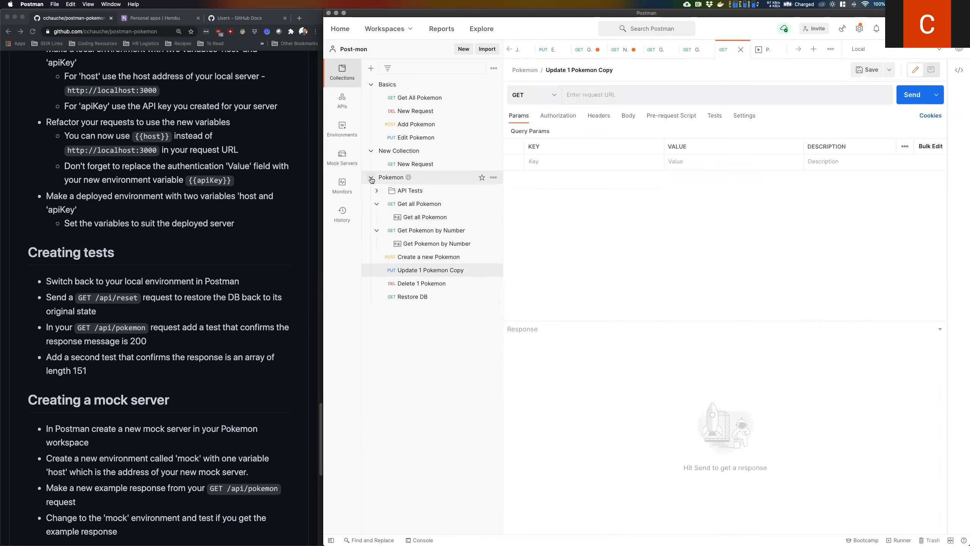
# Step: Show the workshop's Creating a mock server instructions, collapse all three collections, and open the Pokemon Mock server
pyautogui.scroll(-6, 162, 327)
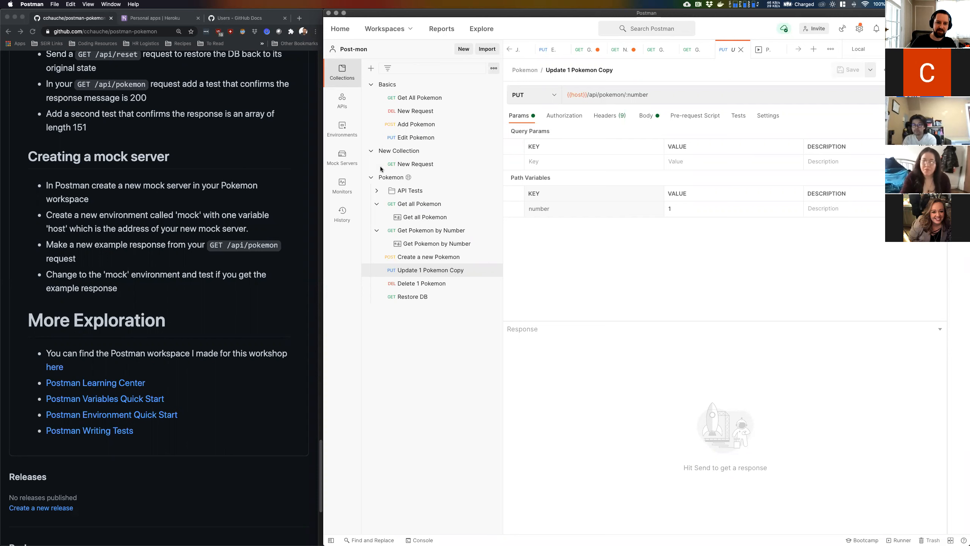
pyautogui.click(371, 177)
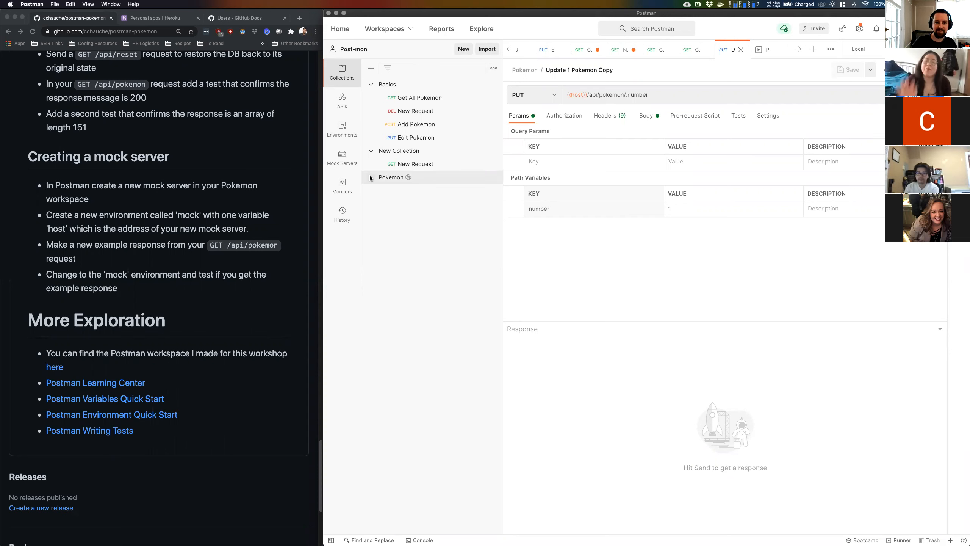
pyautogui.click(370, 151)
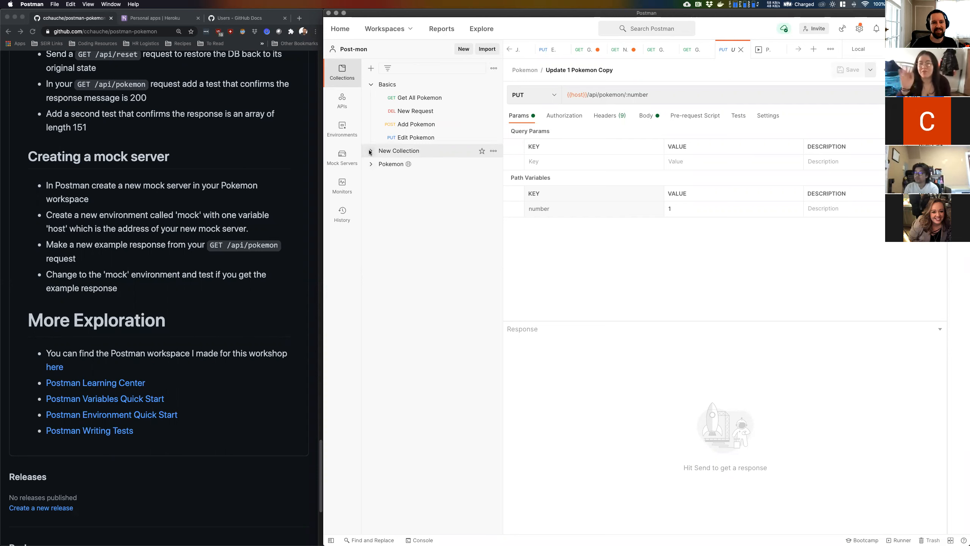
pyautogui.click(371, 85)
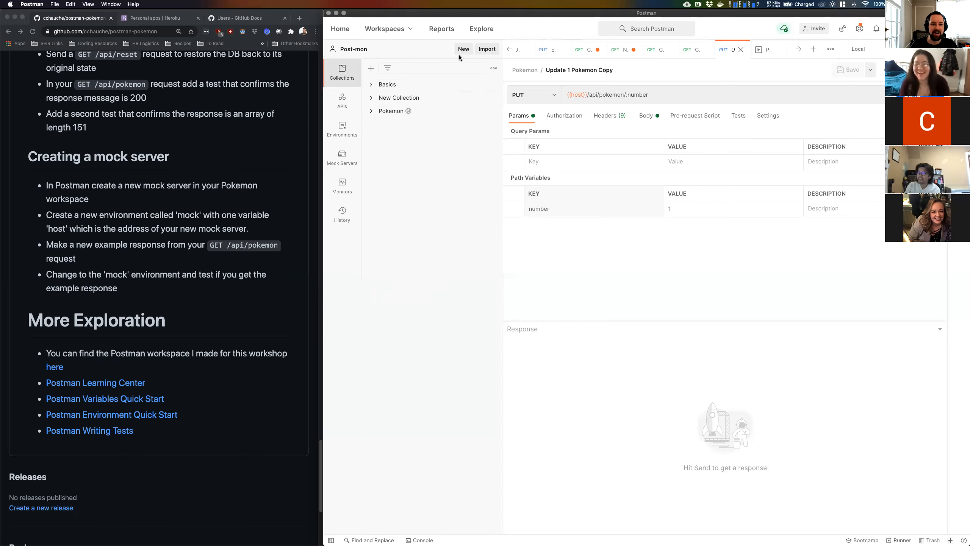
pyautogui.click(348, 160)
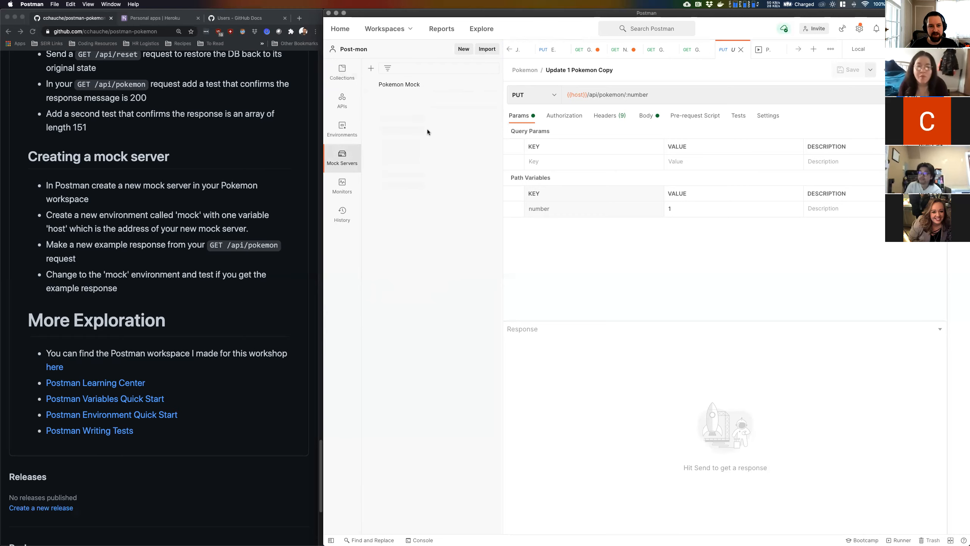
pyautogui.click(417, 86)
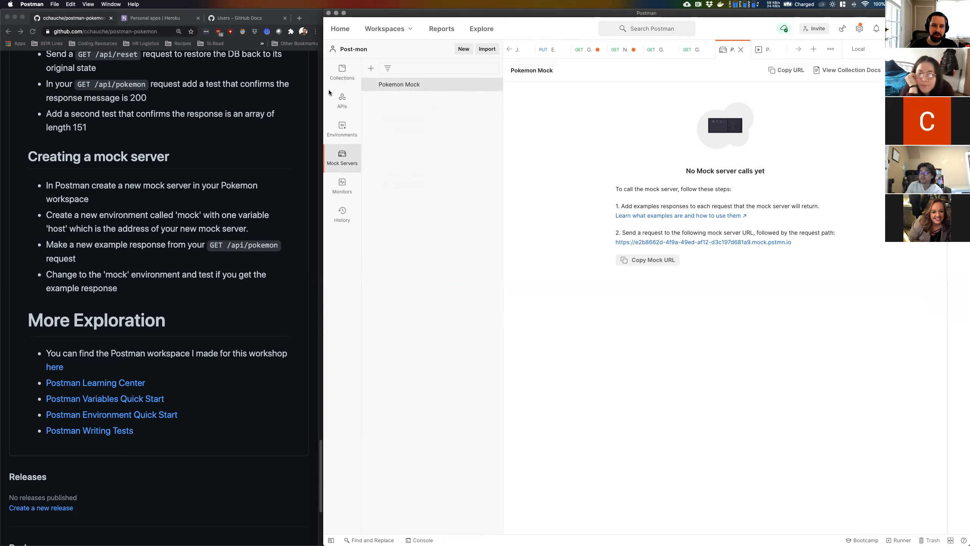
# Step: Expand the Pokemon collection and open the saved example response of its Get all Pokemon request
pyautogui.click(341, 75)
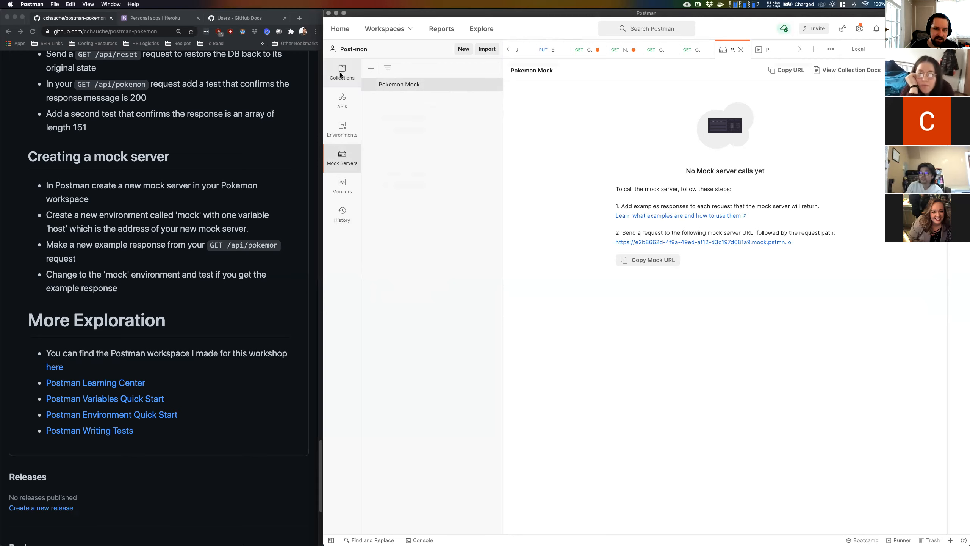
pyautogui.click(390, 110)
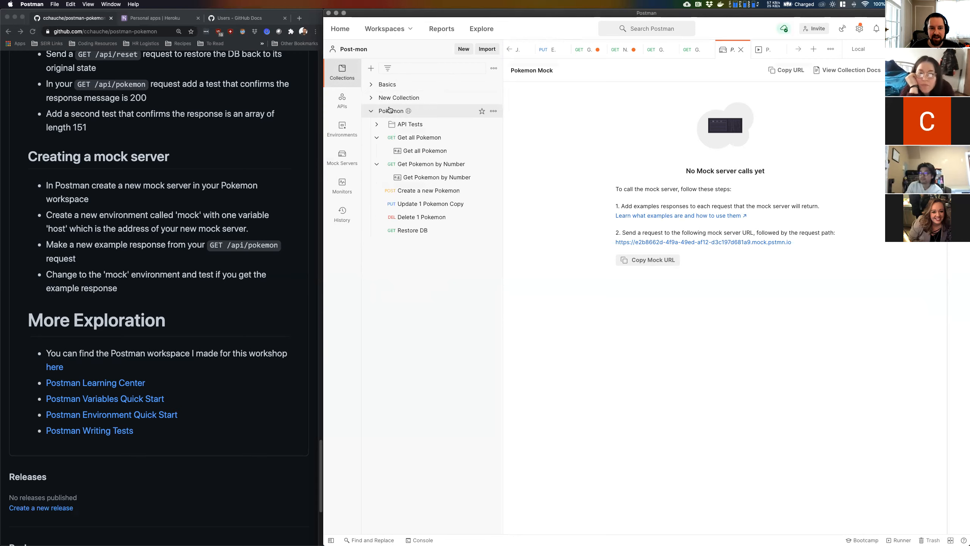
pyautogui.click(421, 154)
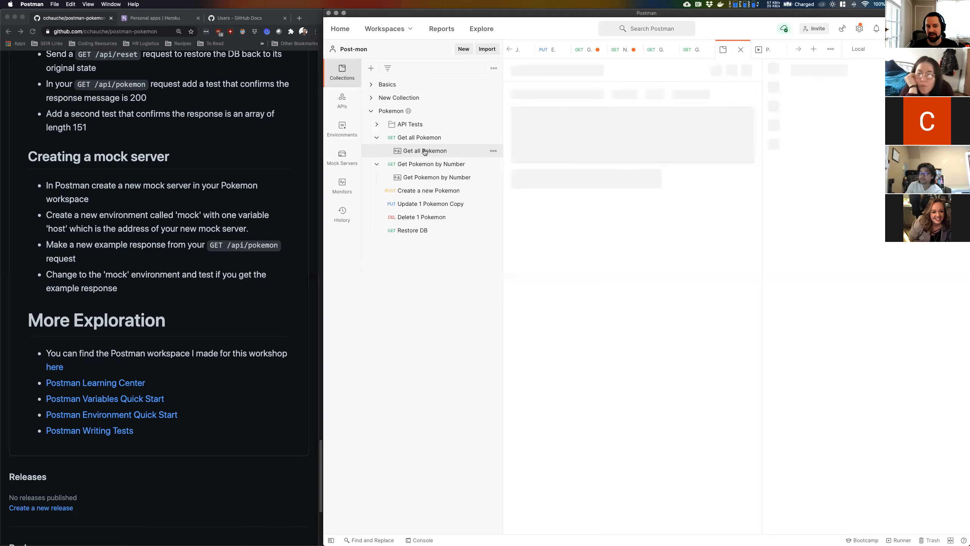
# Step: Open the saved Get all Pokemon example and look through its response body
pyautogui.click(404, 152)
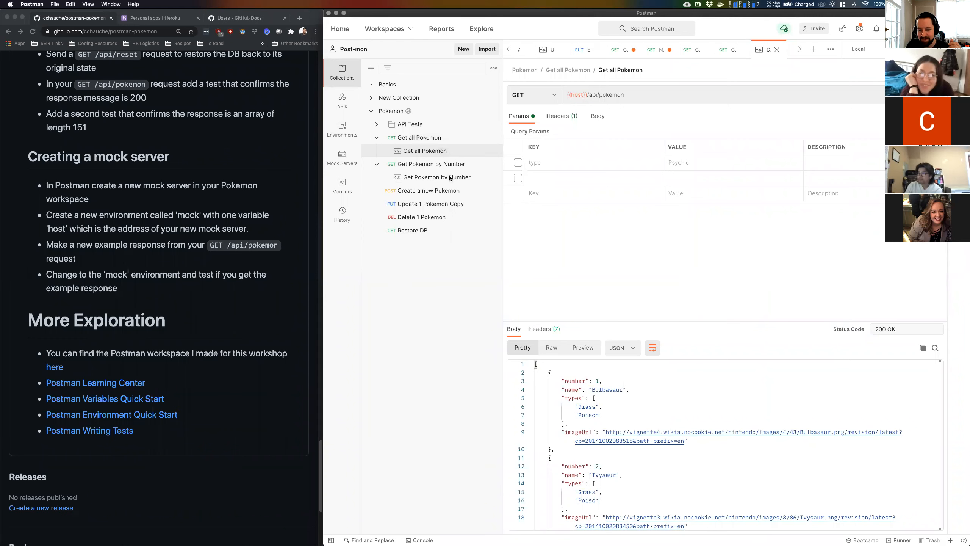
pyautogui.scroll(-10, 696, 413)
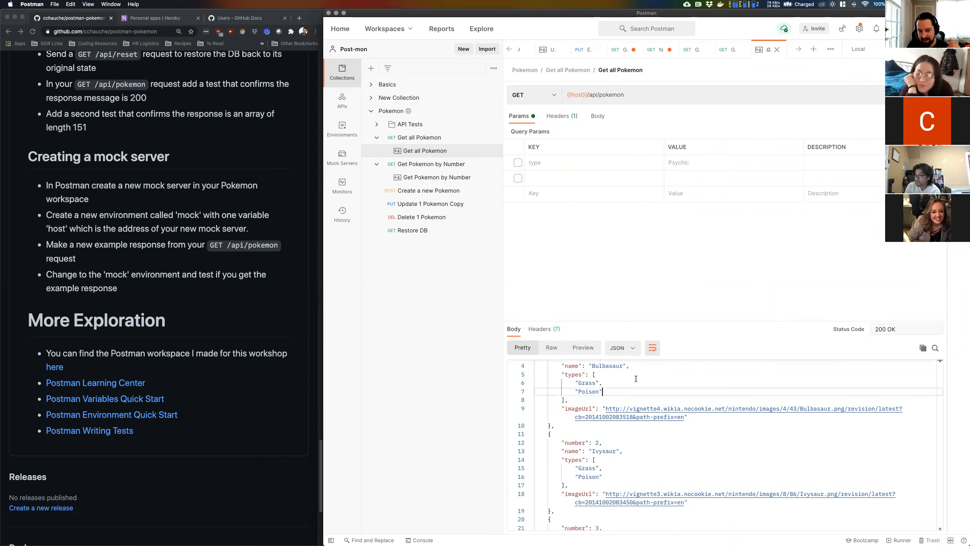
pyautogui.scroll(-3, 671, 396)
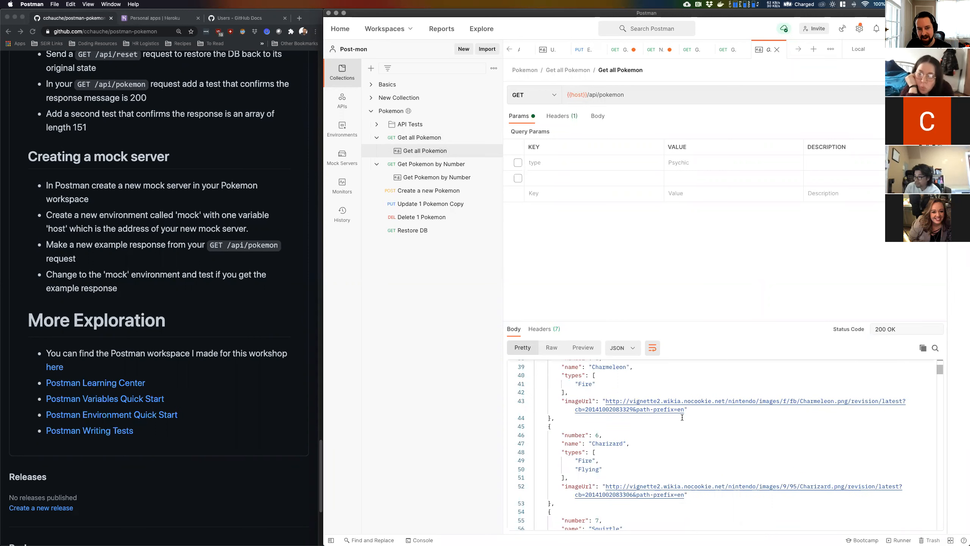
# Step: Set the active environment to Mock and inspect the host variable in the example's request URL
pyautogui.click(859, 49)
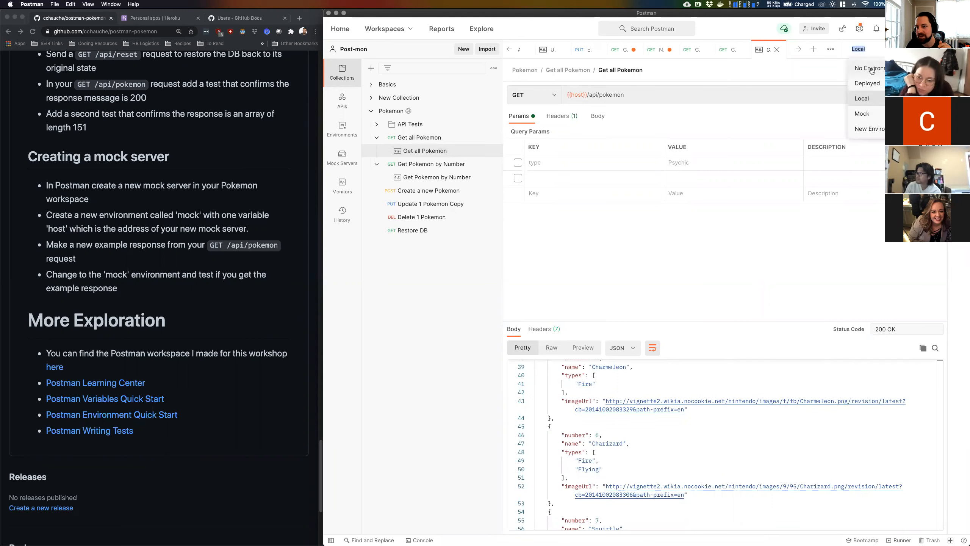
pyautogui.click(864, 114)
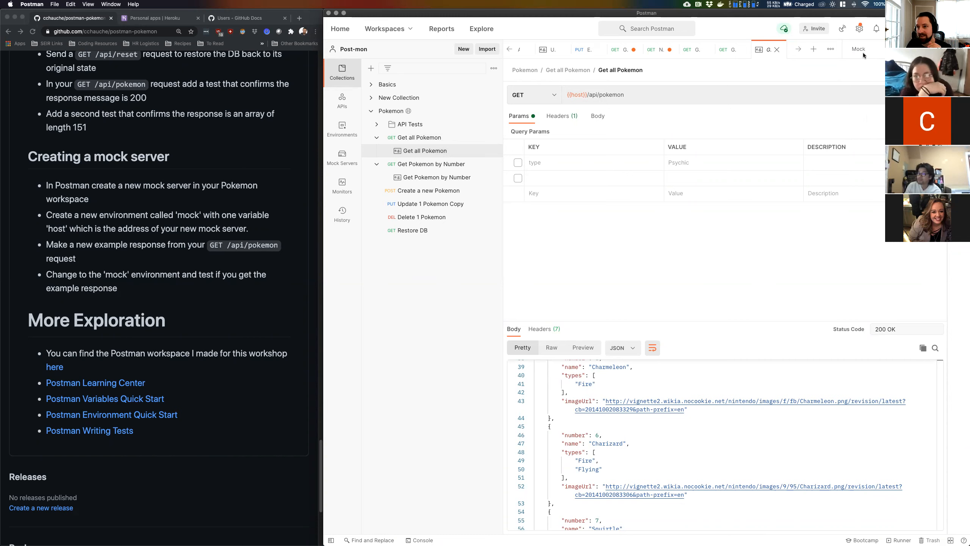
pyautogui.click(578, 98)
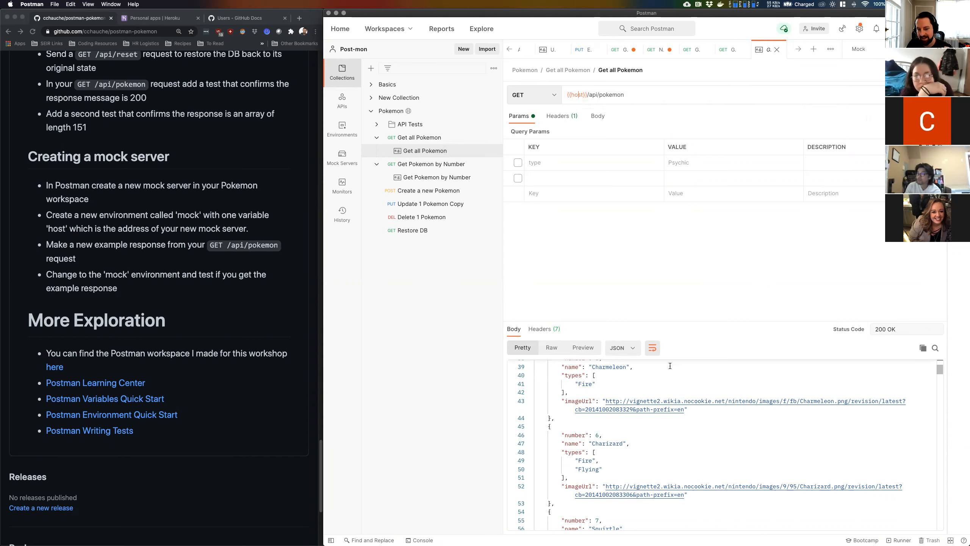
pyautogui.click(572, 213)
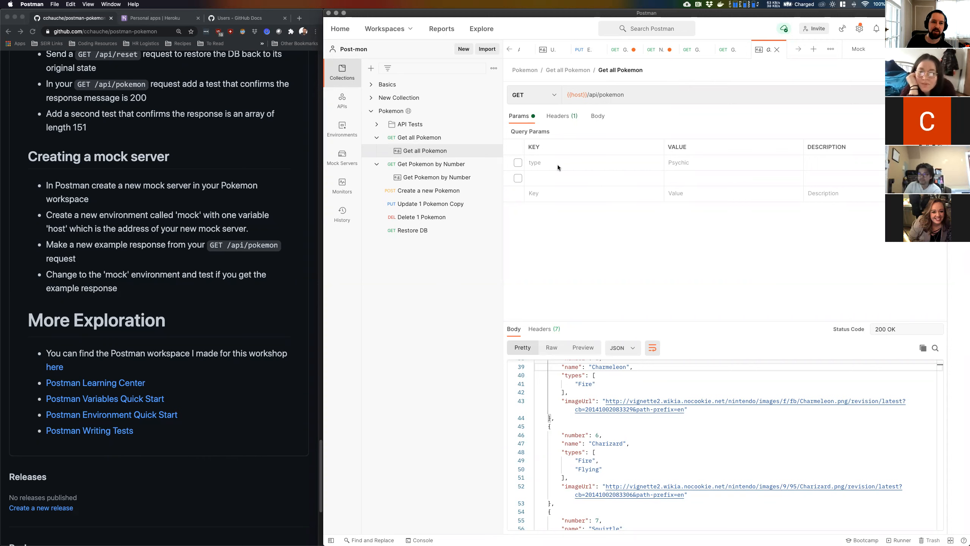
# Step: Collapse the Pokemon collection and open the Basics collection to show its requests
pyautogui.click(371, 110)
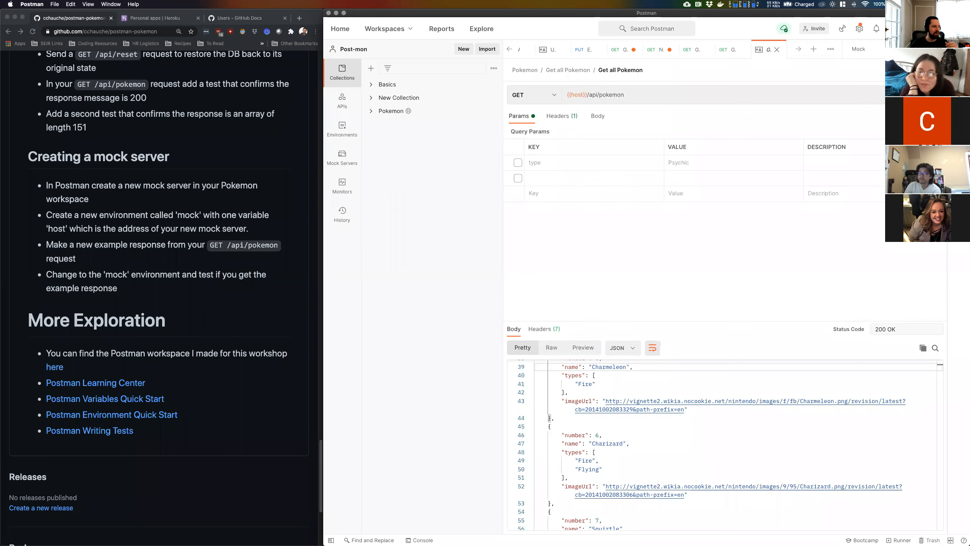
pyautogui.click(386, 85)
pyautogui.click(372, 85)
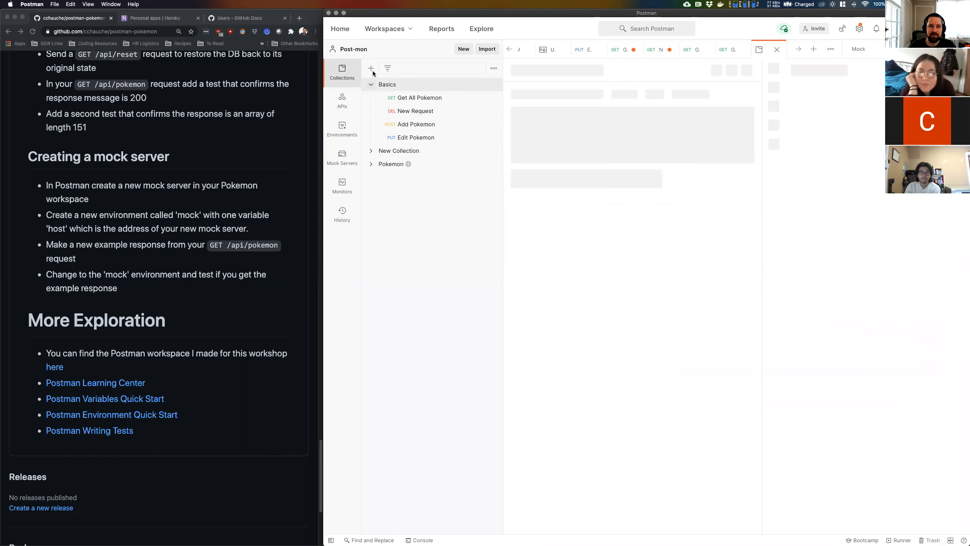
# Step: Switch to the Test workspace and create a new collection containing a new request
pyautogui.click(388, 30)
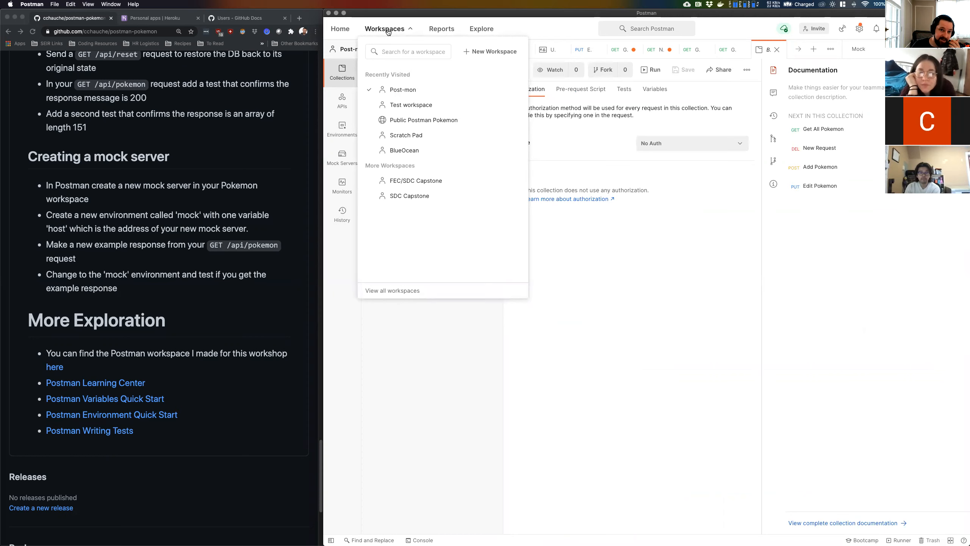
pyautogui.click(407, 106)
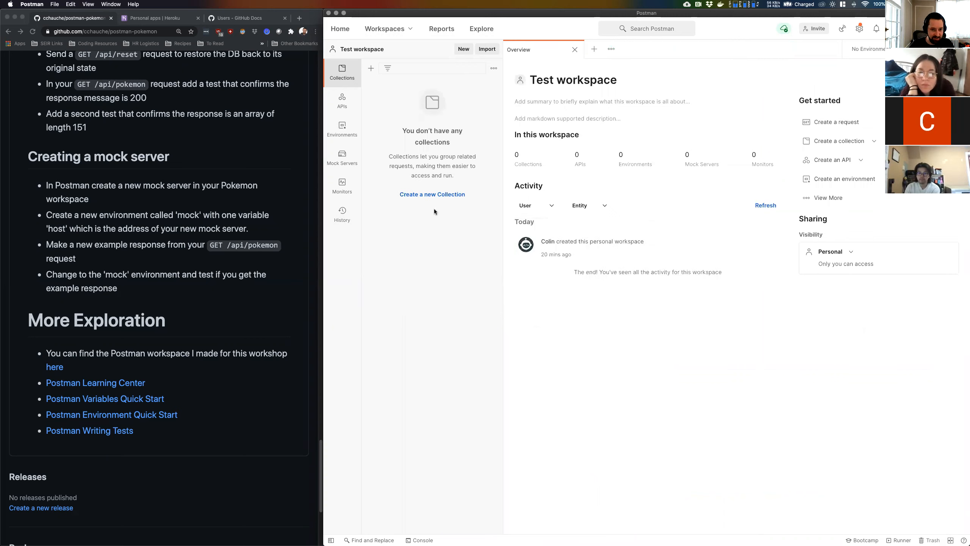
pyautogui.click(435, 195)
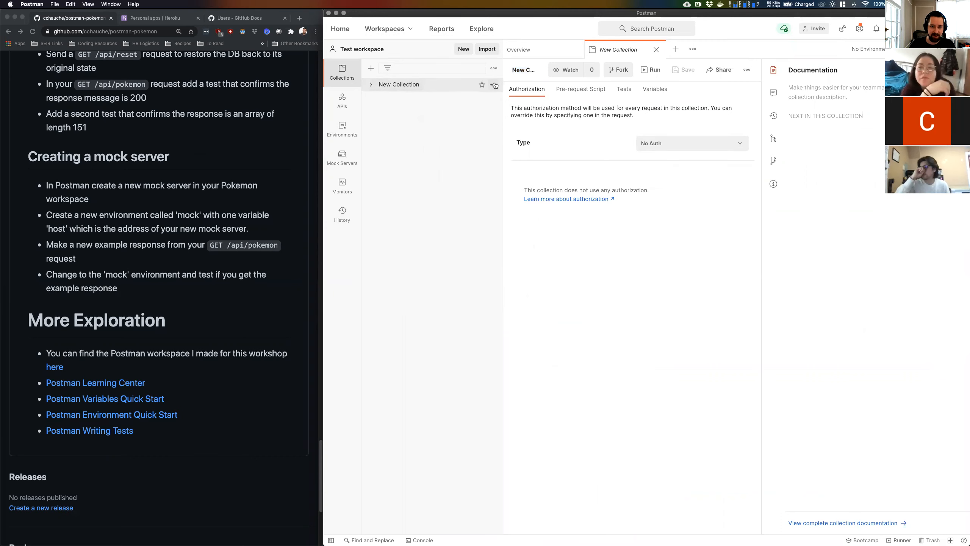
pyautogui.click(493, 85)
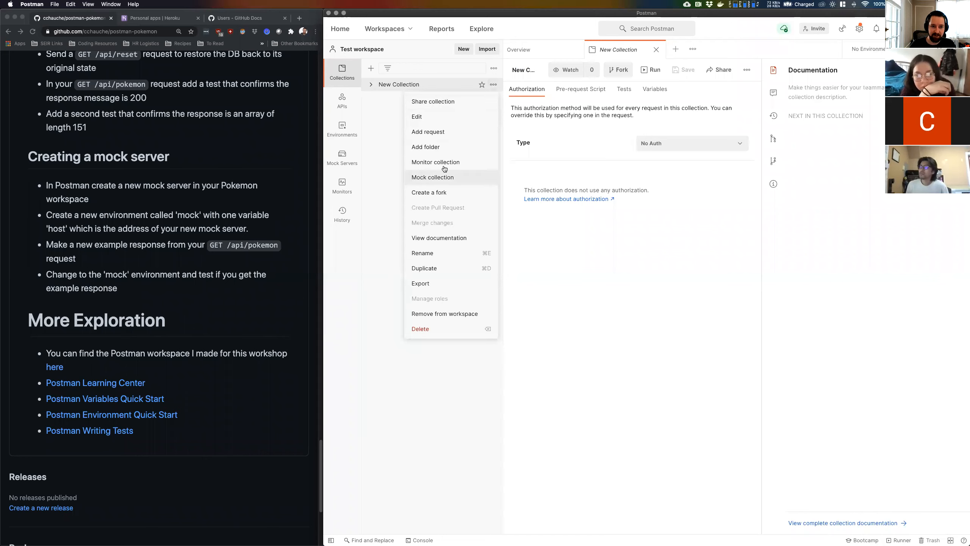
pyautogui.click(441, 131)
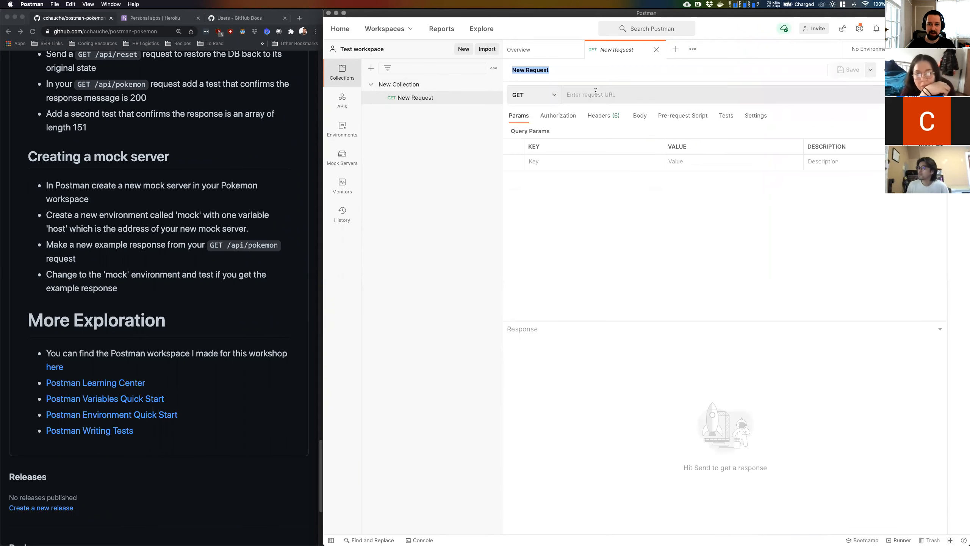
pyautogui.click(577, 100)
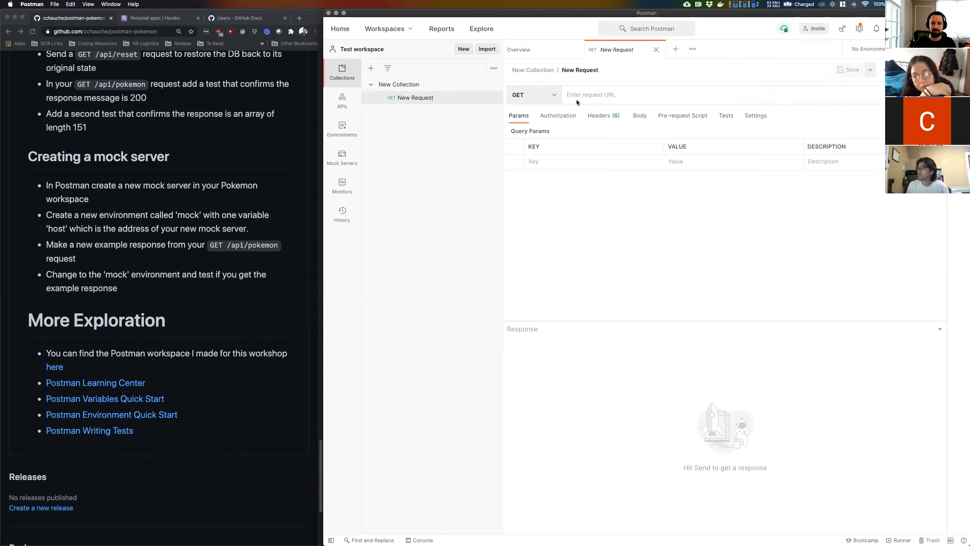
pyautogui.write('http://localhost')
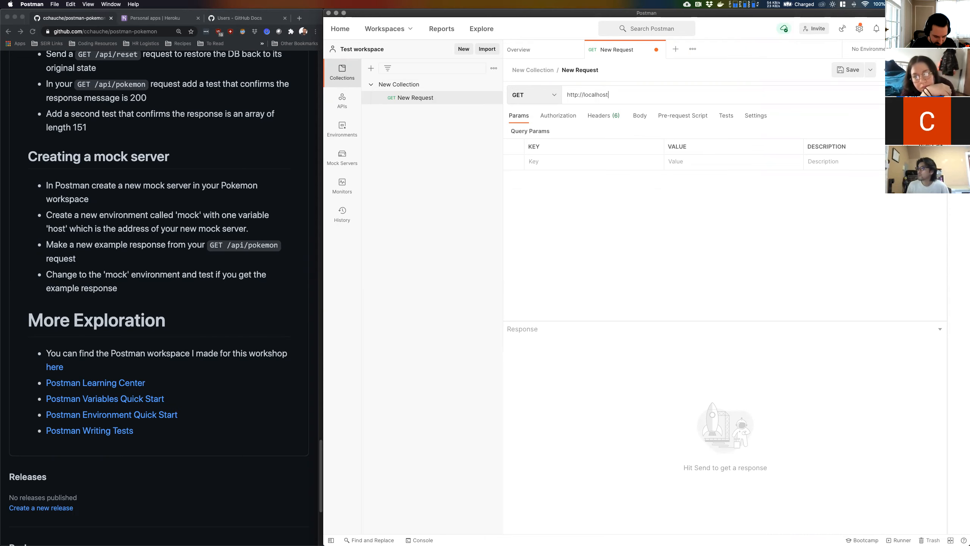
pyautogui.write(':3000/')
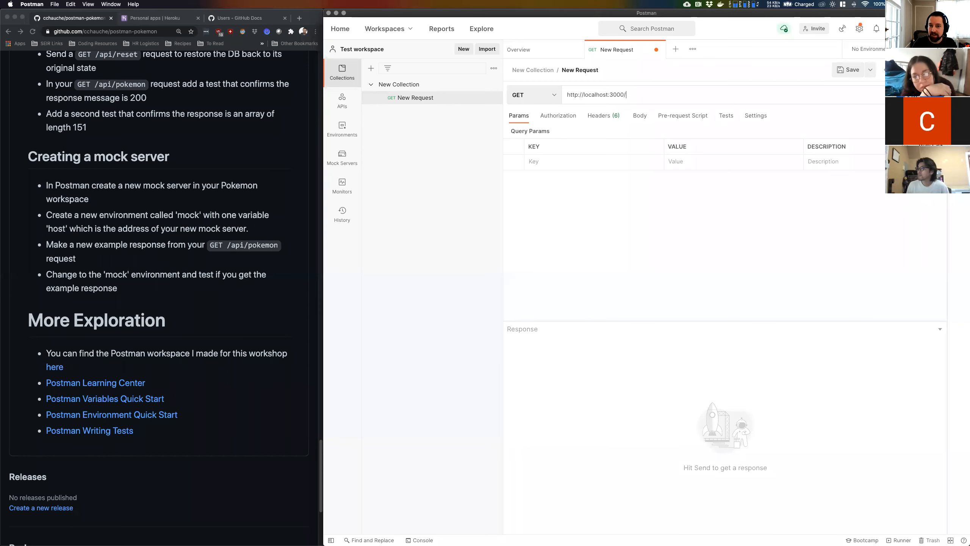
pyautogui.write('api/pokemon')
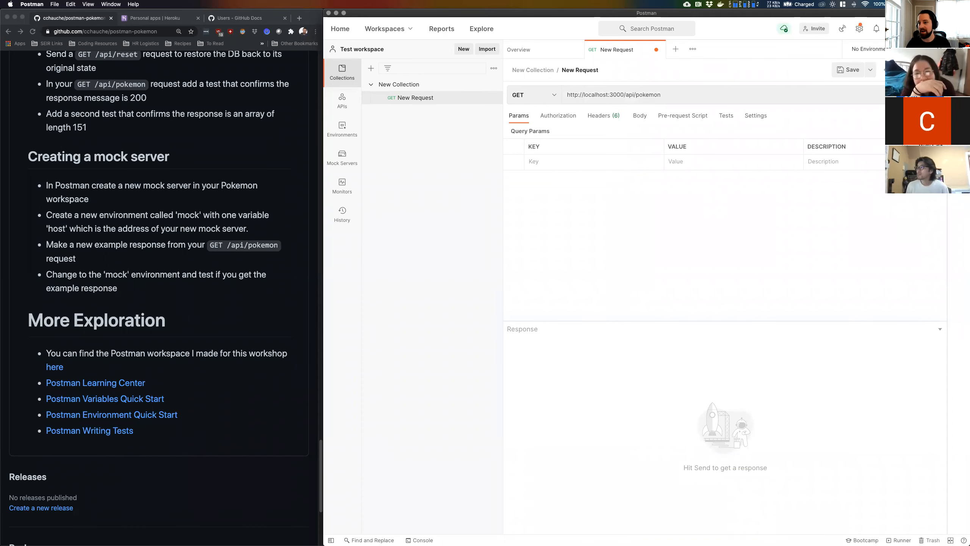
# Step: Switch to Visual Studio Code, comment out the app.use('/api', validateApiKey) line in server/index.js, and save the file
pyautogui.press('super+Tab')
pyautogui.press('super+Tab')
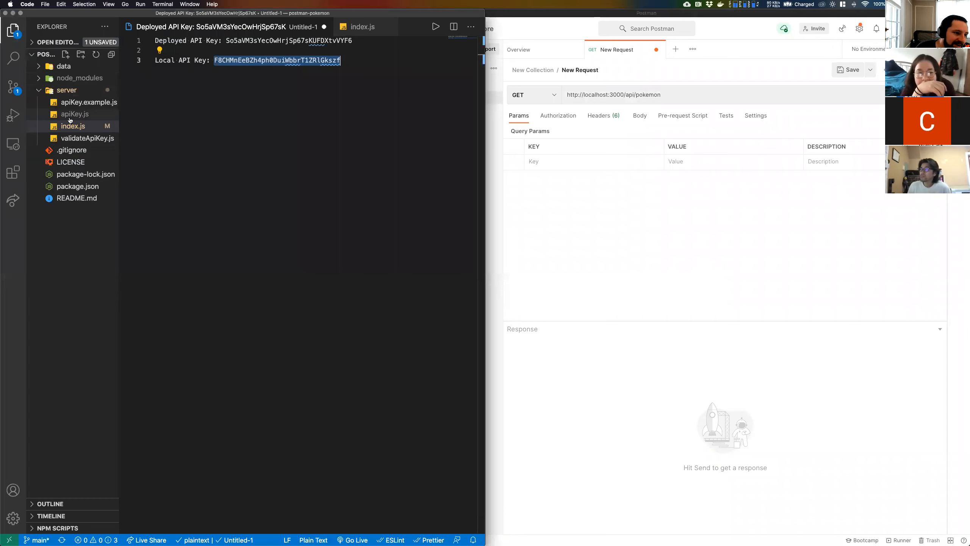
pyautogui.click(70, 126)
pyautogui.click(279, 242)
pyautogui.press('super+slash')
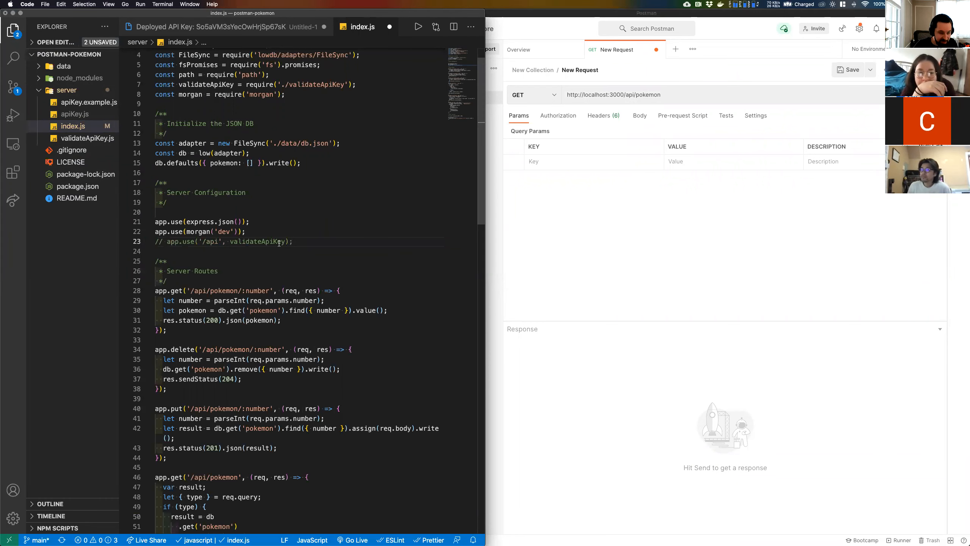
# Step: Return to Postman, send the new request with the GET method, and look through the returned Pokemon list
pyautogui.press('super+Tab')
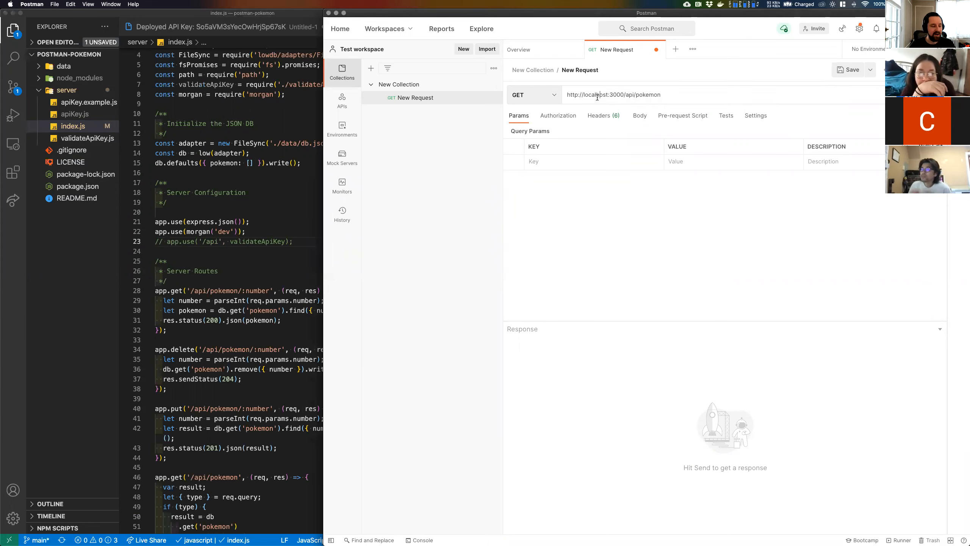
pyautogui.click(523, 95)
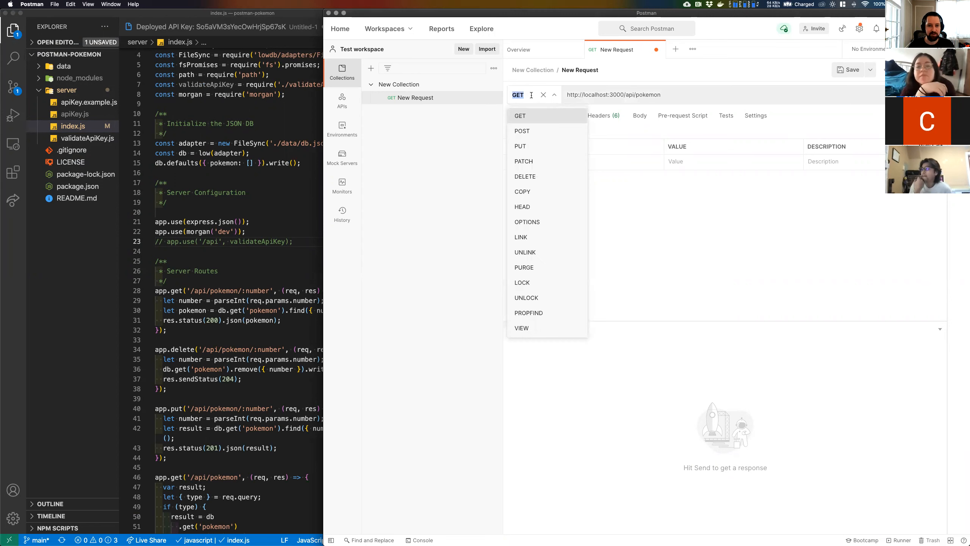
pyautogui.click(521, 120)
pyautogui.moveTo(568, 94); pyautogui.dragTo(661, 95)
pyautogui.click(628, 94)
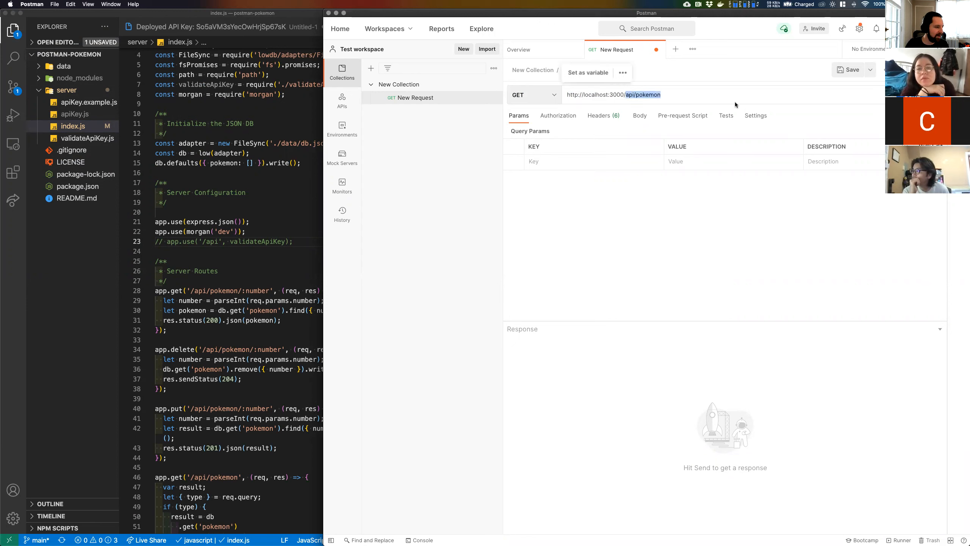
pyautogui.press('super+Return')
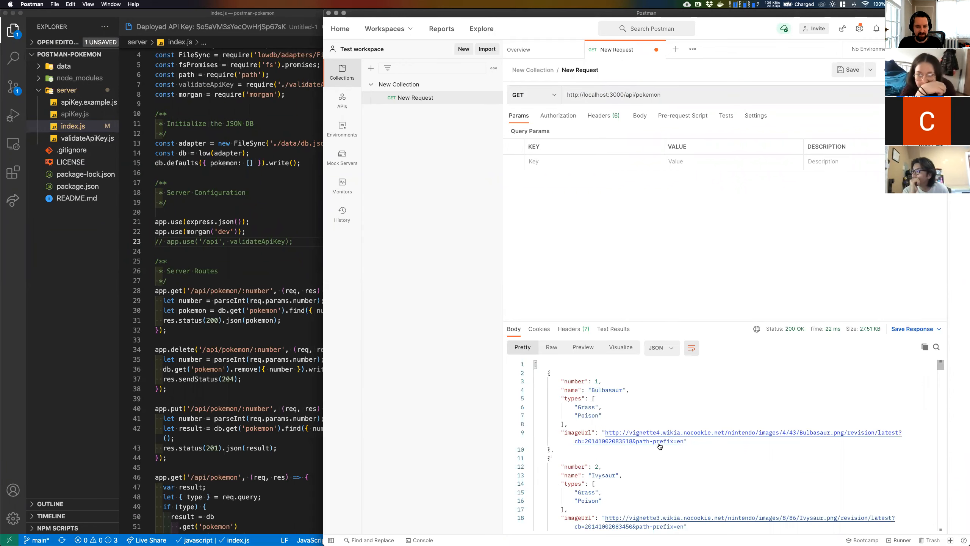
pyautogui.scroll(-5, 658, 436)
pyautogui.scroll(5, 658, 430)
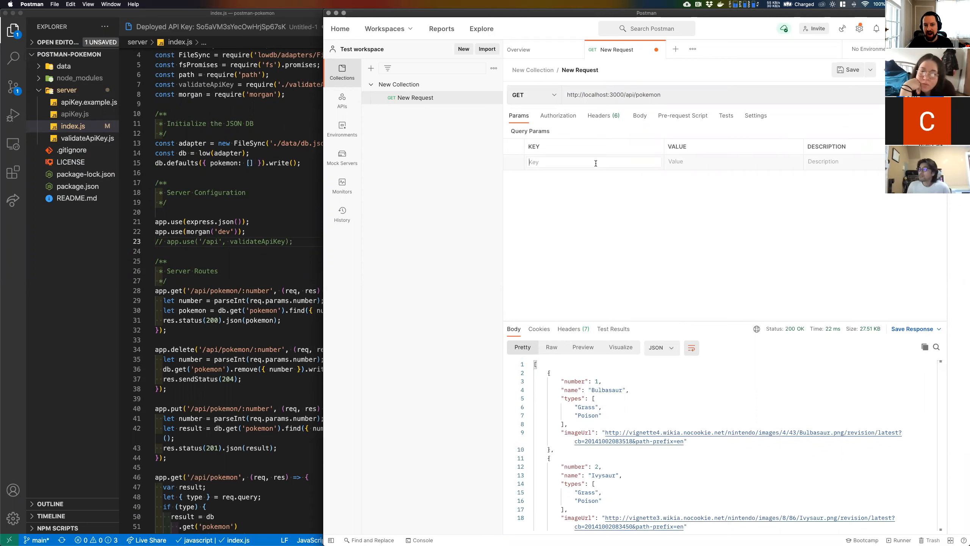
# Step: Add a query parameter type with the value Dragon and send the request
pyautogui.write('type')
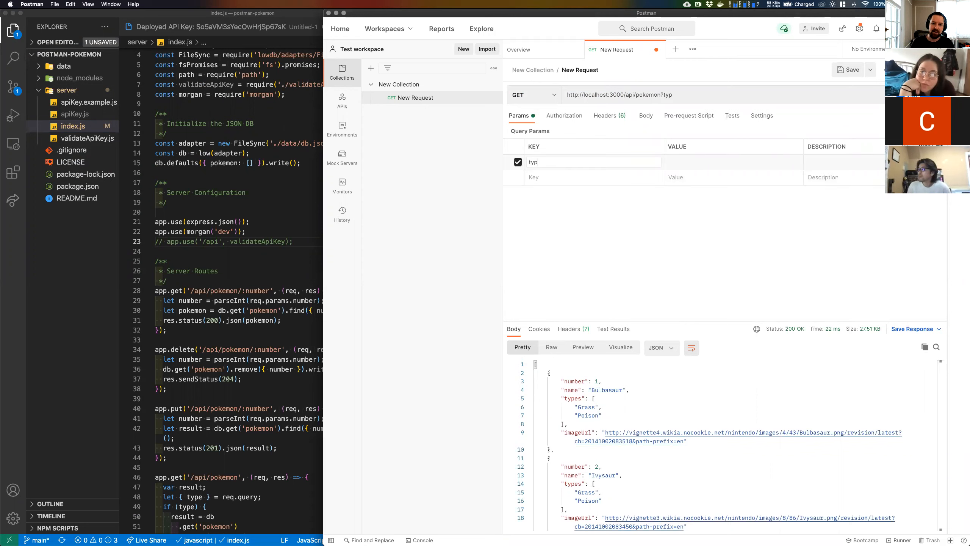
pyautogui.click(611, 212)
pyautogui.click(688, 157)
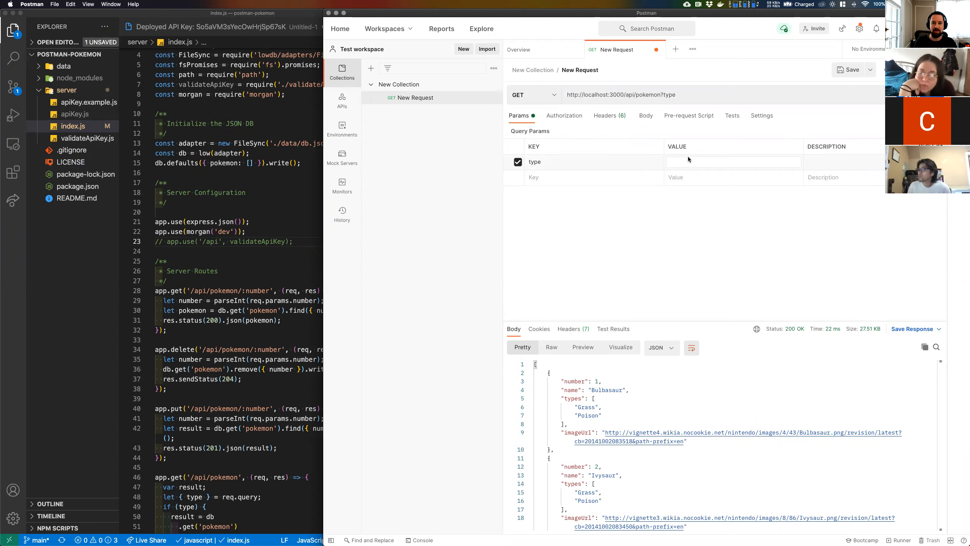
pyautogui.write('Dragon')
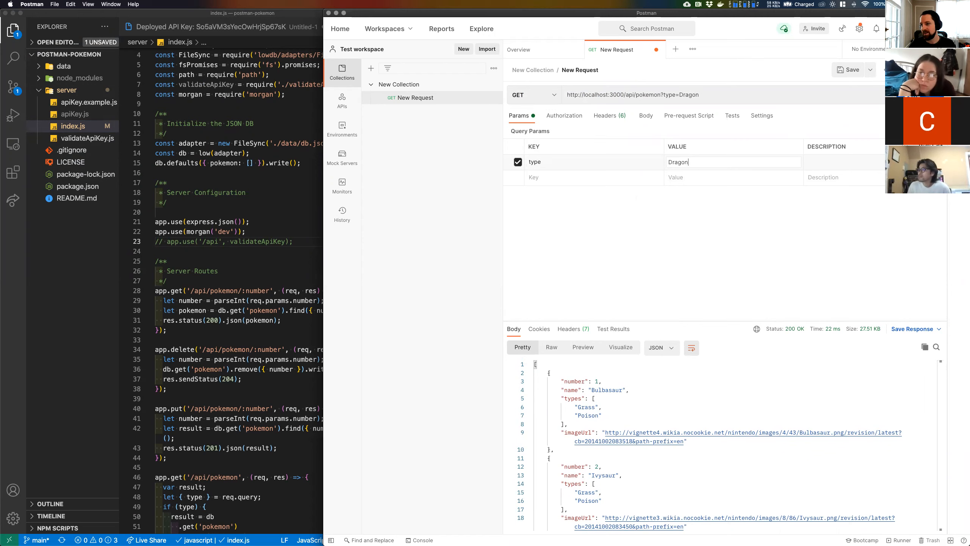
pyautogui.click(912, 94)
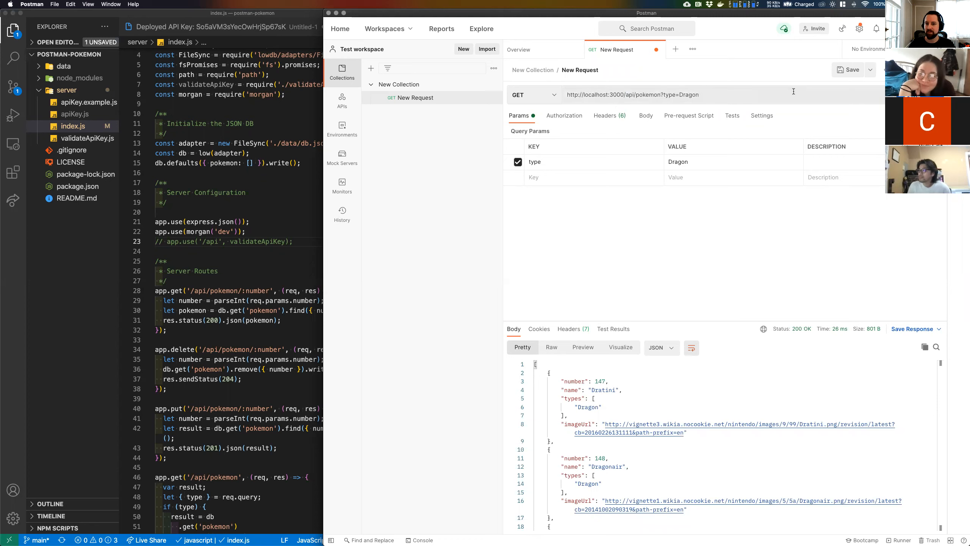
# Step: Disable the type query parameter and add a :number path variable with the value 151 to the request URL
pyautogui.click(662, 94)
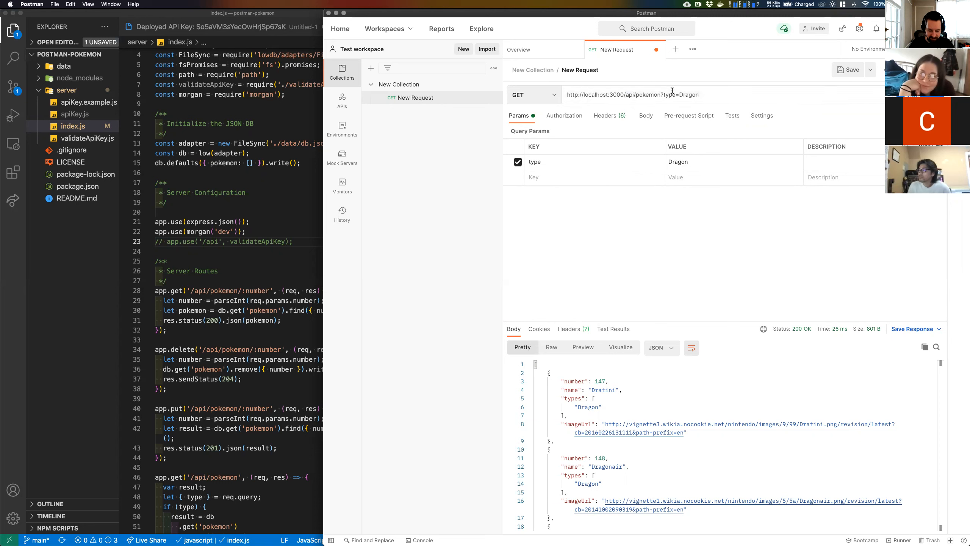
pyautogui.write('/:number')
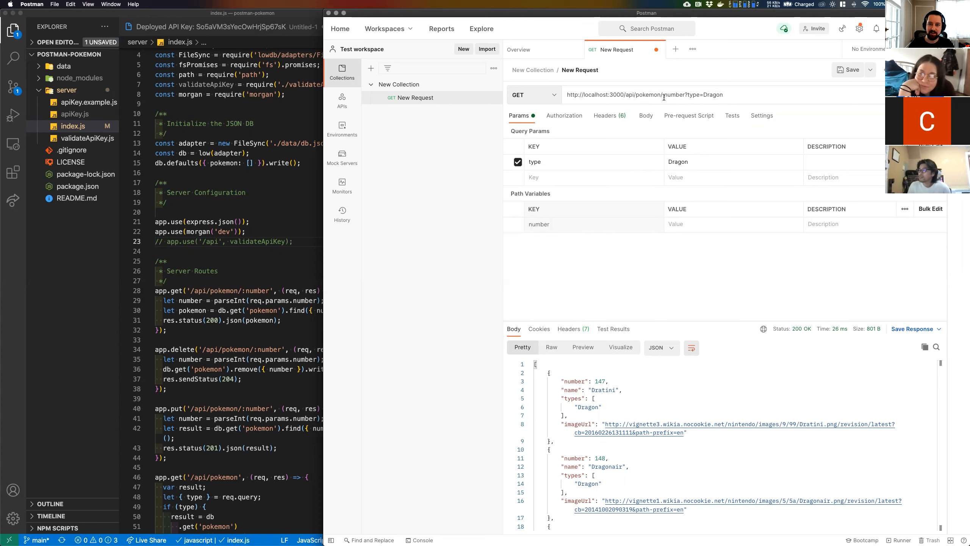
pyautogui.click(544, 224)
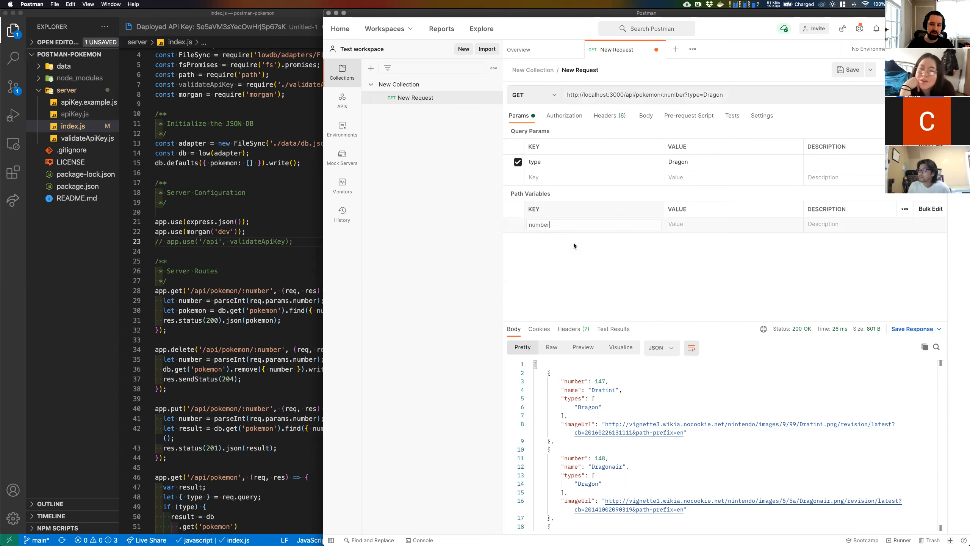
pyautogui.click(685, 224)
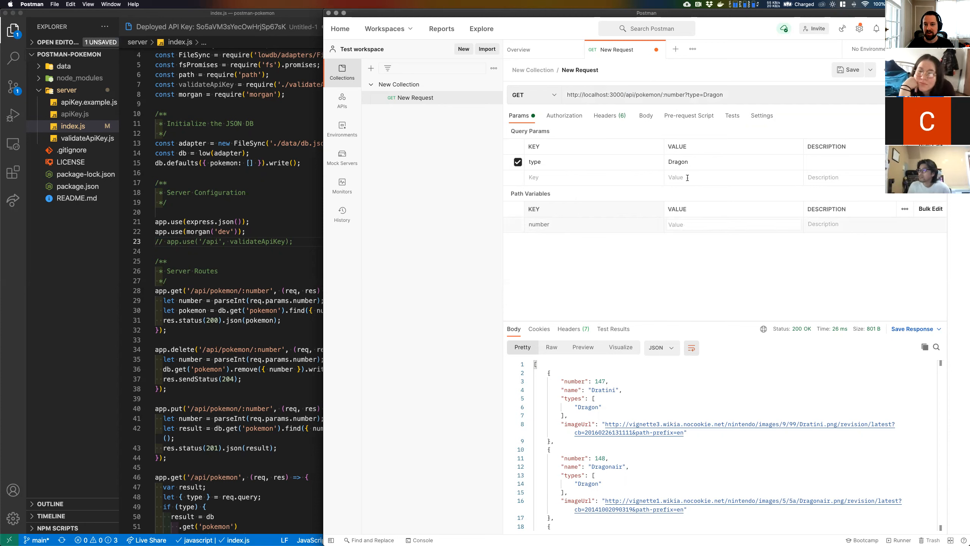
pyautogui.click(518, 162)
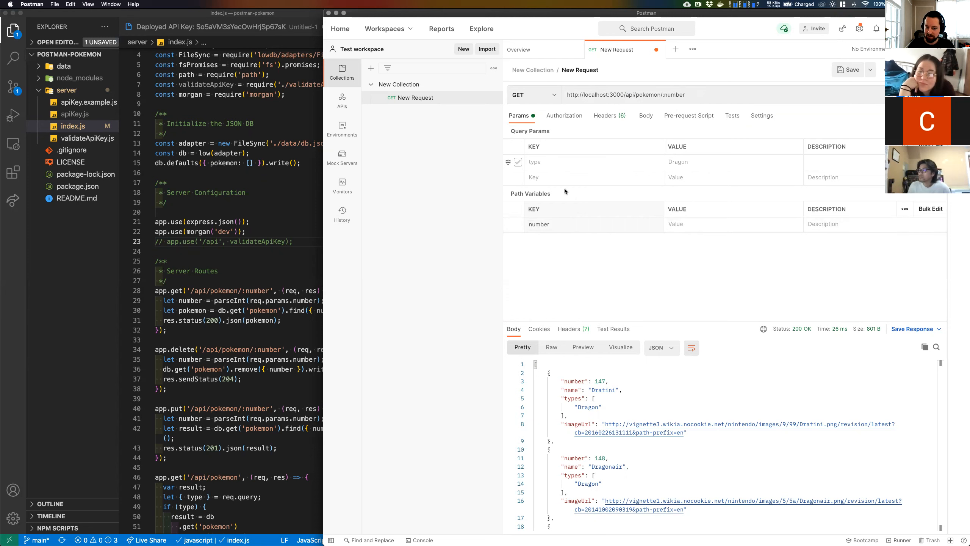
pyautogui.click(706, 224)
pyautogui.write('151')
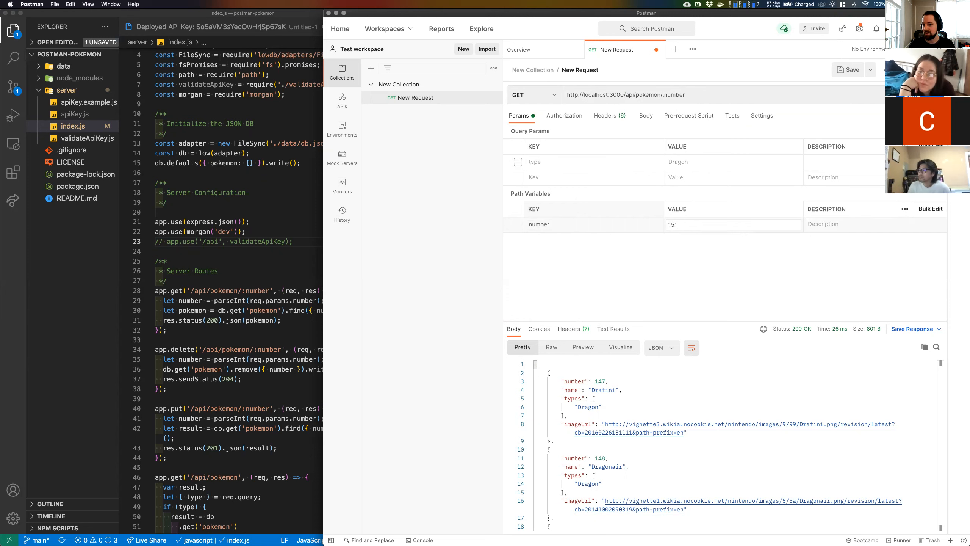
# Step: Send the request for Pokemon number 151 and view its generated code snippet as NodeJs - Native
pyautogui.press('super+Return')
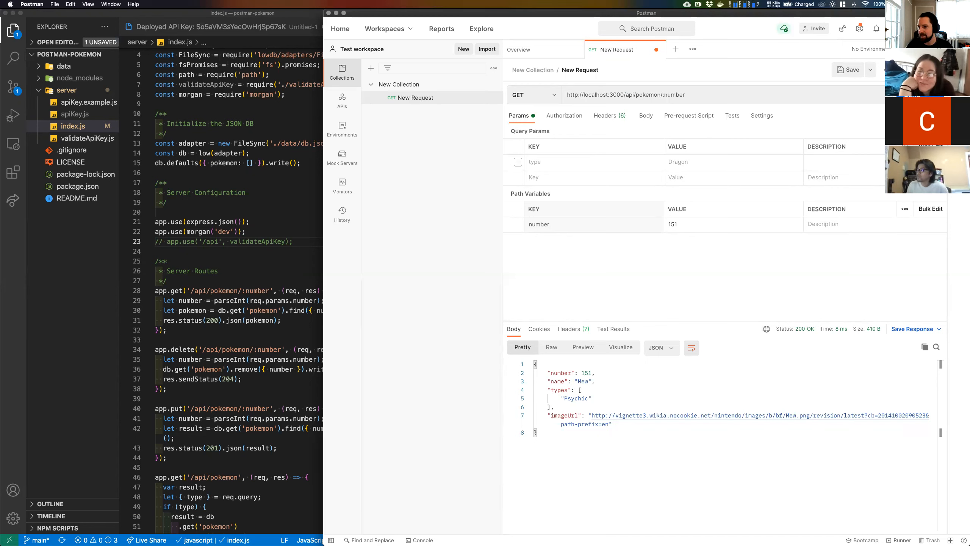
pyautogui.click(959, 116)
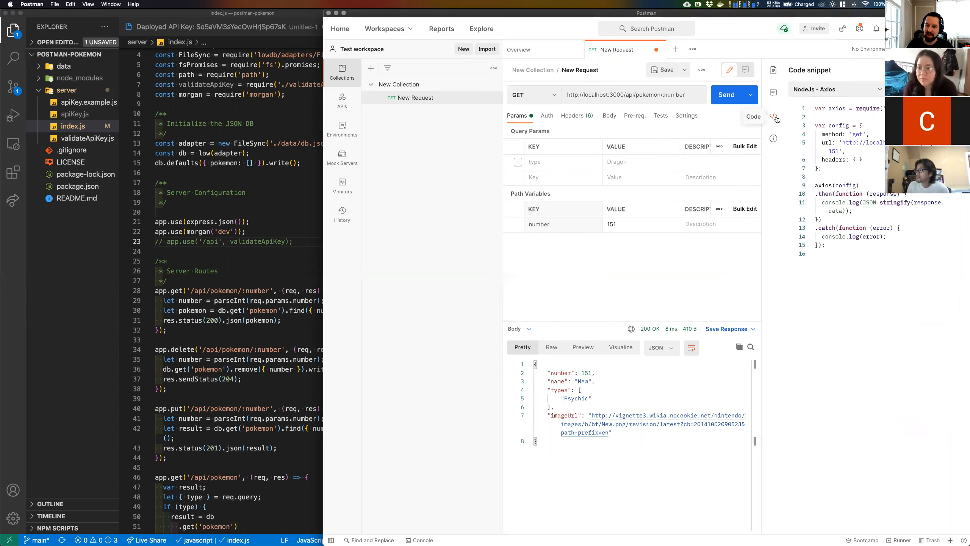
pyautogui.click(875, 93)
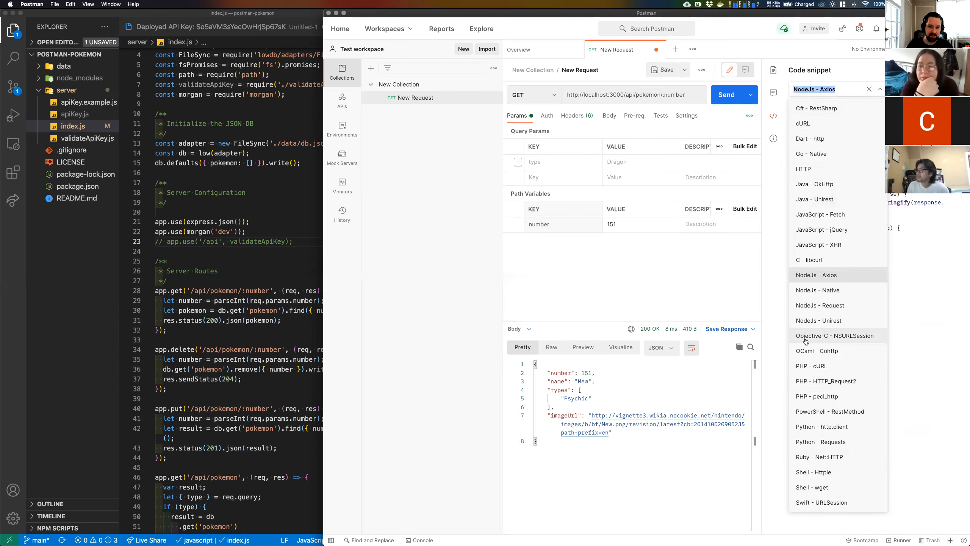
pyautogui.click(820, 290)
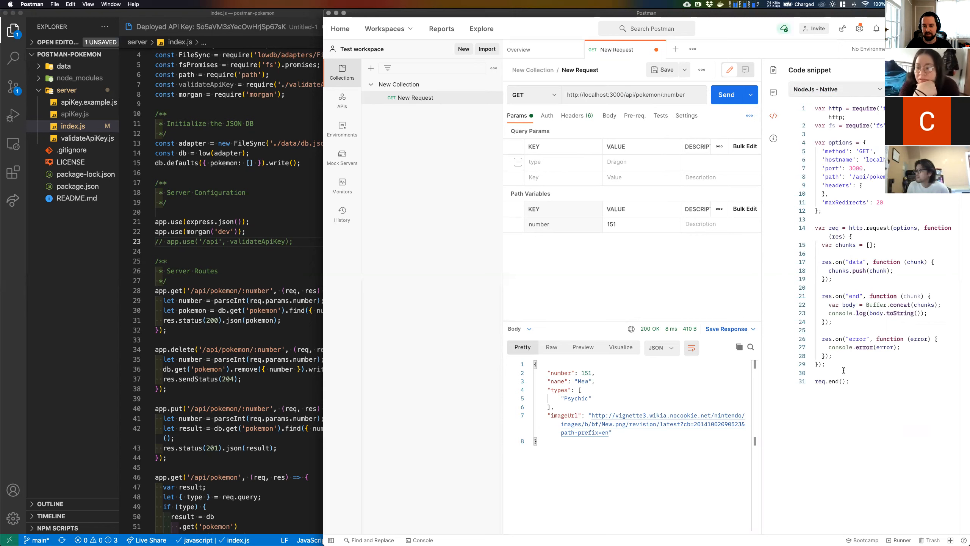
pyautogui.moveTo(855, 382); pyautogui.dragTo(814, 103)
pyautogui.click(913, 209)
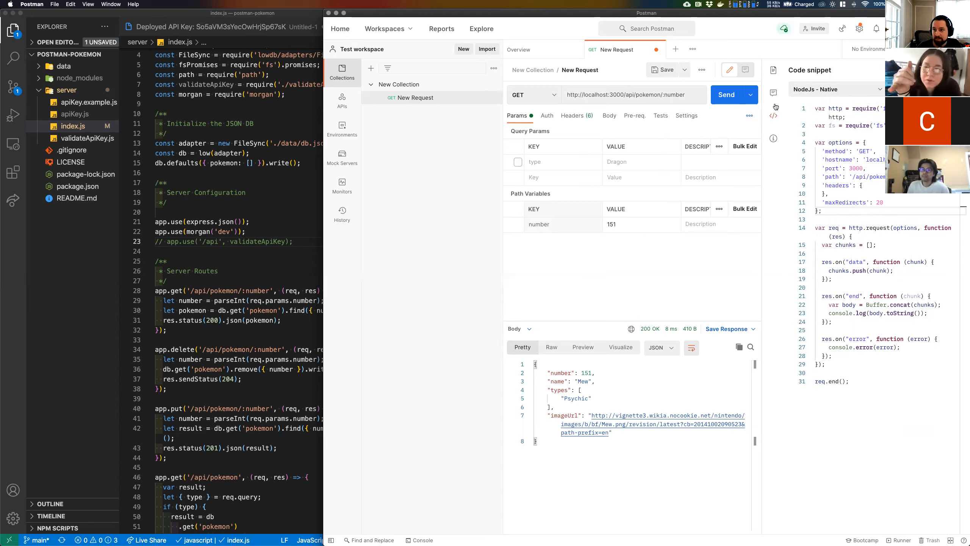
# Step: Switch the code snippet language to JavaScript - jQuery, highlight the request settings, and close the code snippet view
pyautogui.click(846, 89)
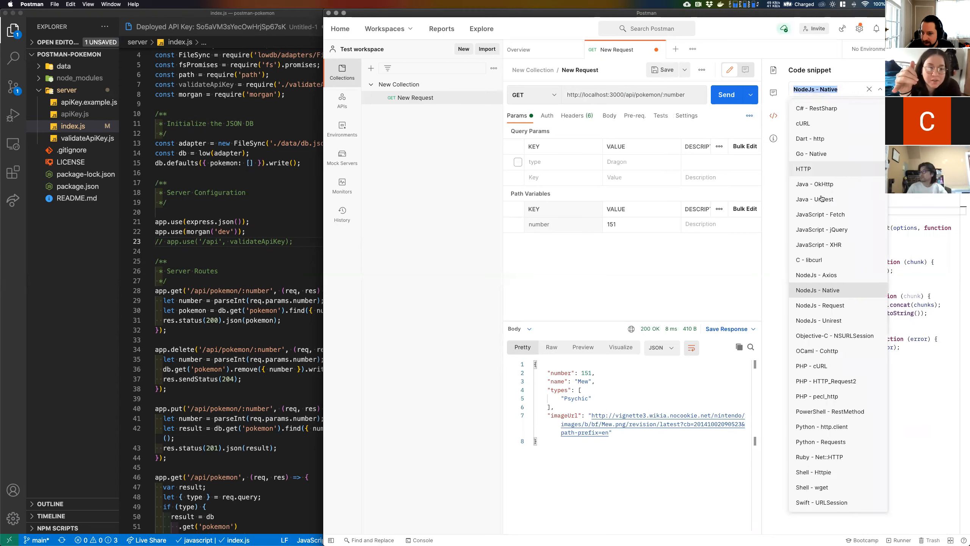
pyautogui.click(828, 231)
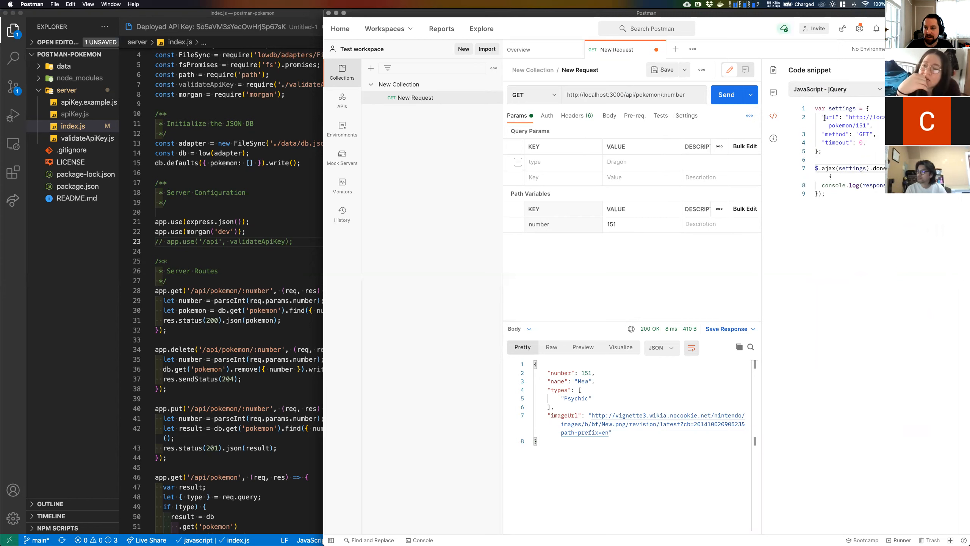
pyautogui.moveTo(825, 118); pyautogui.dragTo(875, 140)
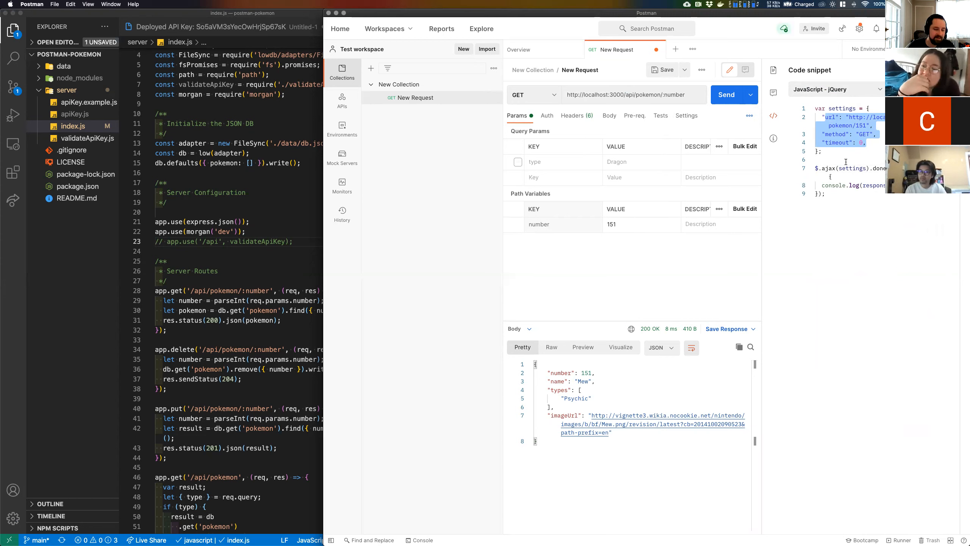
pyautogui.click(854, 223)
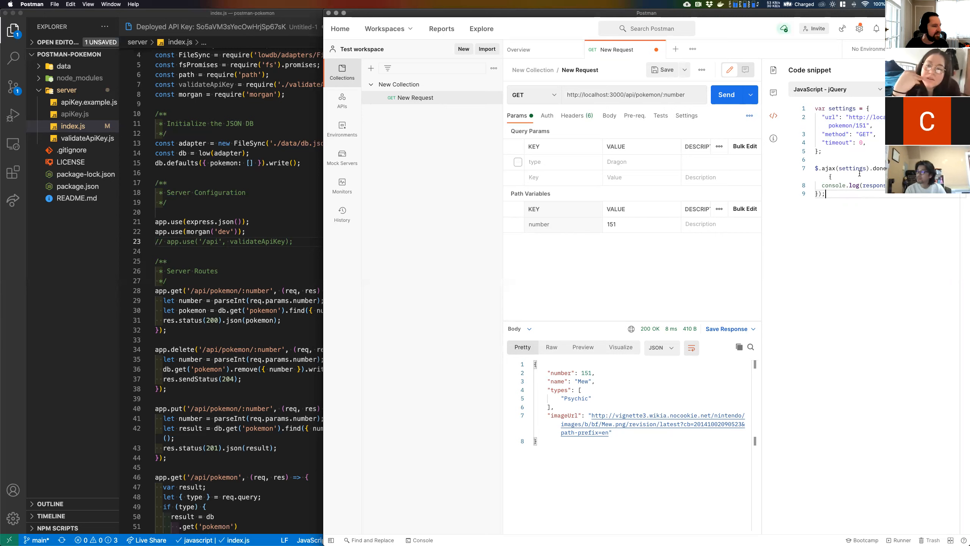
pyautogui.click(772, 120)
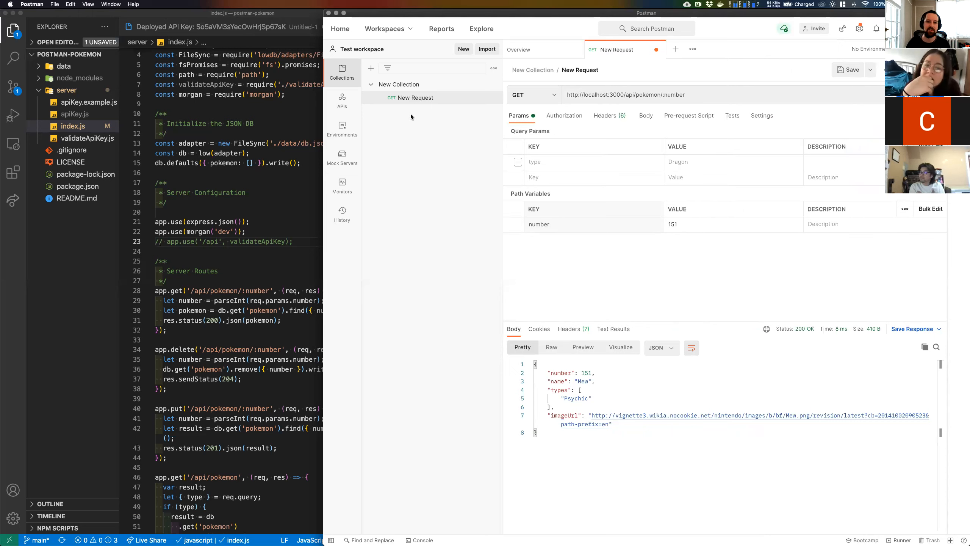
# Step: Add a second request to New Collection with the DELETE method and view its authorization settings
pyautogui.click(494, 67)
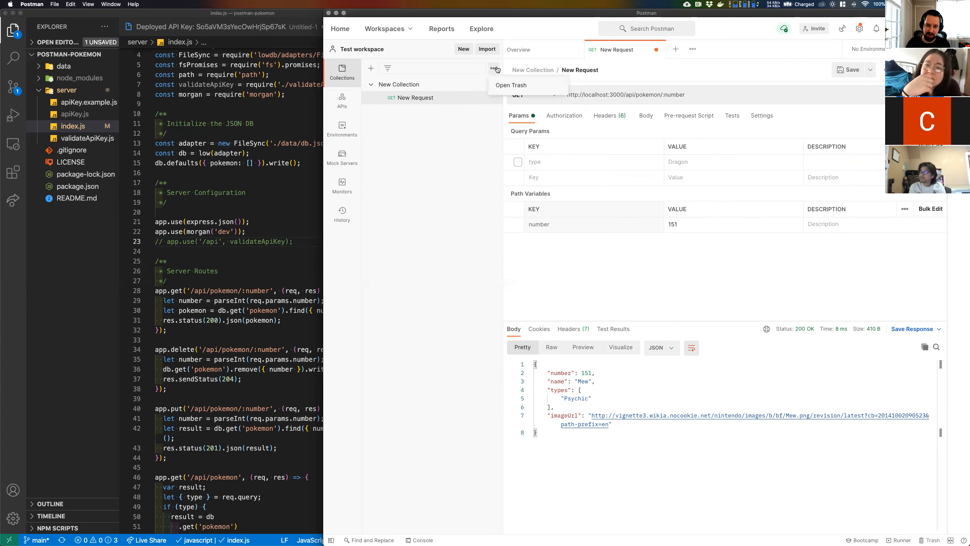
pyautogui.click(487, 86)
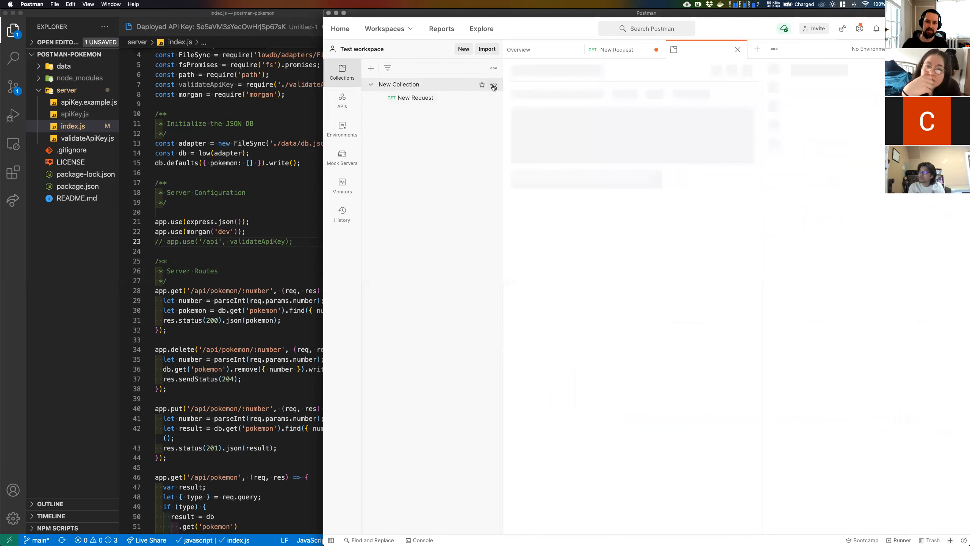
pyautogui.click(493, 85)
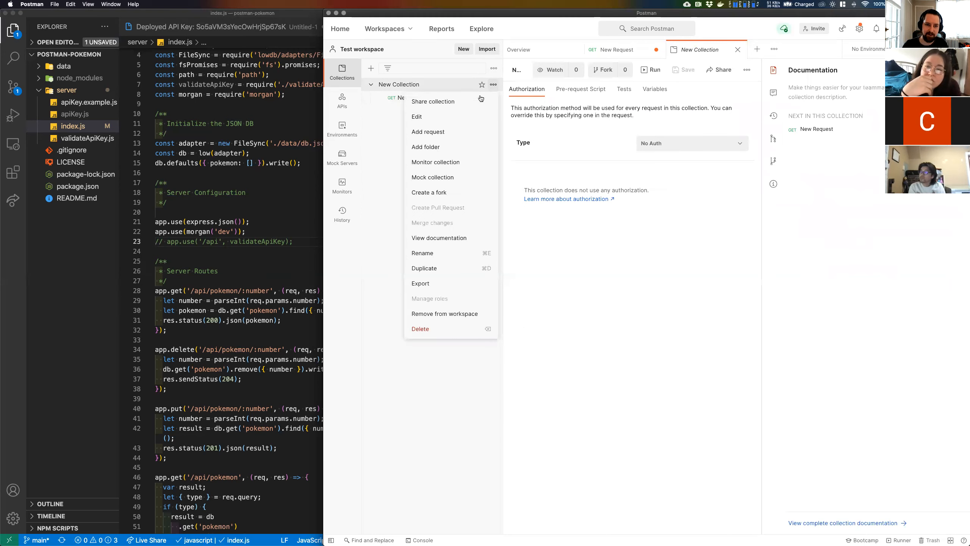
pyautogui.click(460, 133)
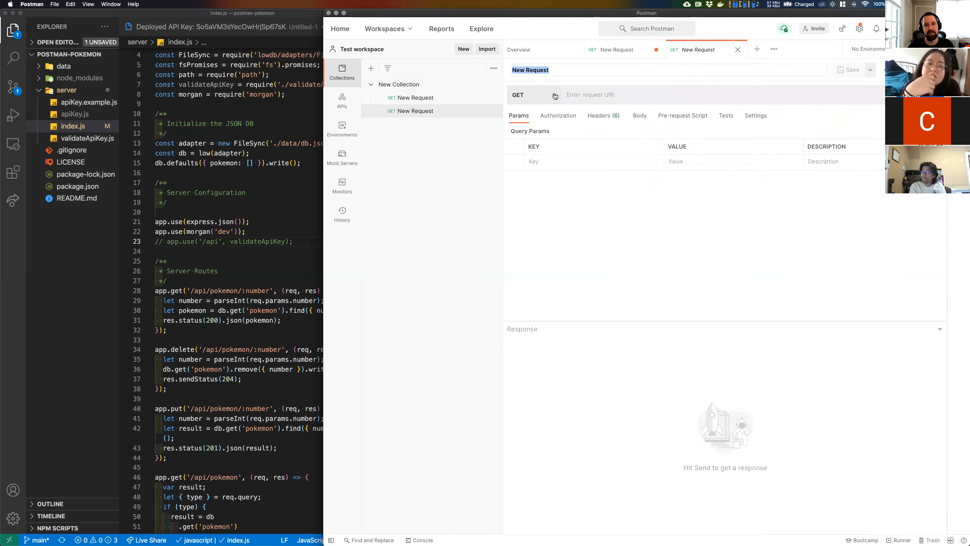
pyautogui.click(555, 96)
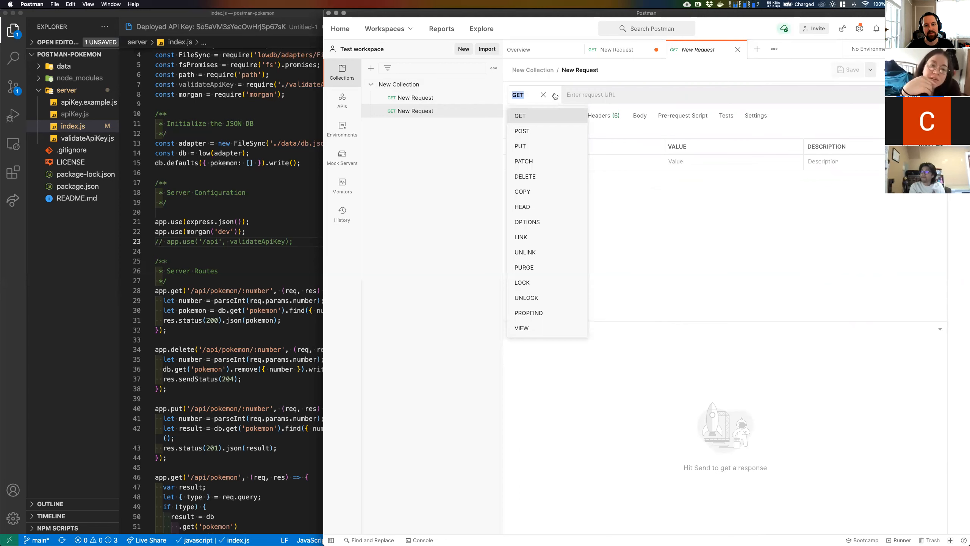
pyautogui.click(534, 179)
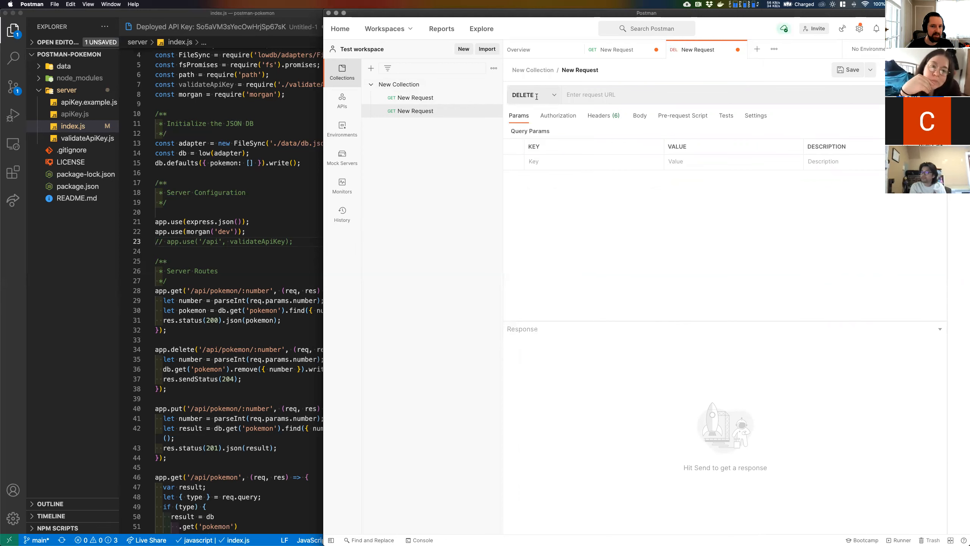
pyautogui.click(613, 94)
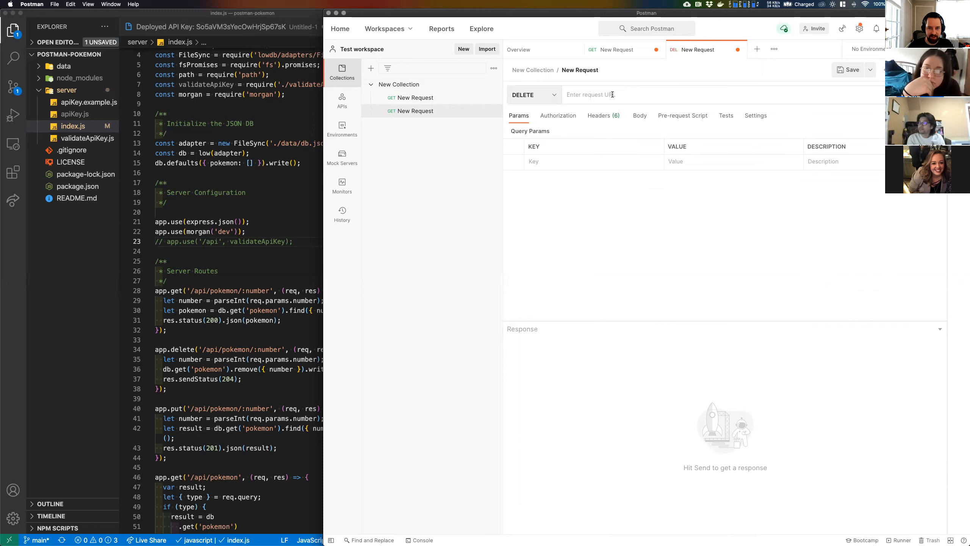
pyautogui.click(558, 116)
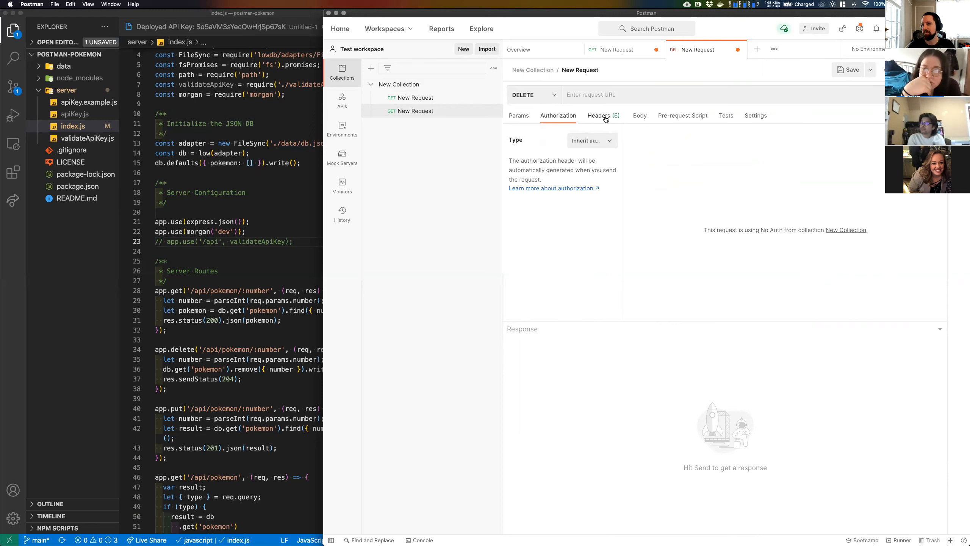
# Step: Switch to the Public Postman Pokemon workspace, expand the Pokemon collection, and inspect its API Key authorization settings
pyautogui.click(382, 49)
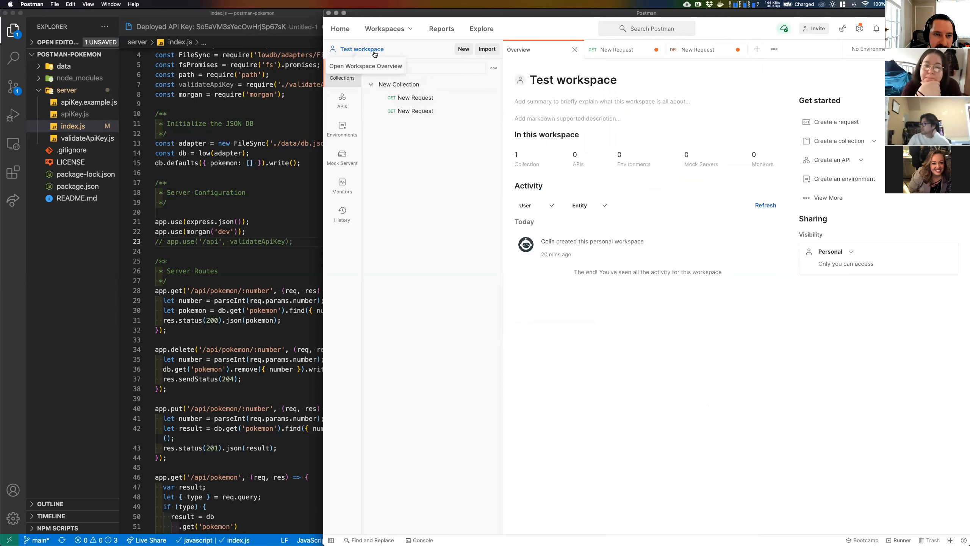
pyautogui.click(380, 31)
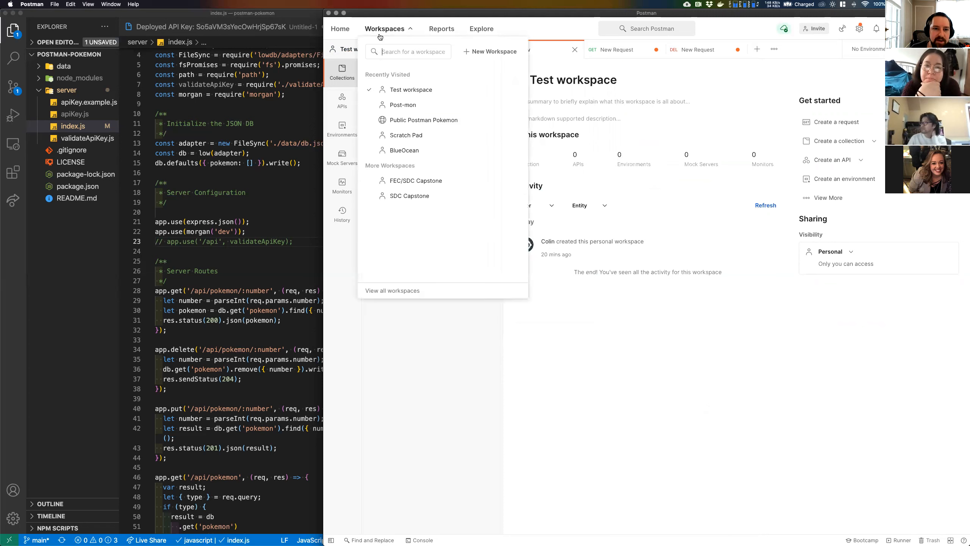
pyautogui.click(407, 120)
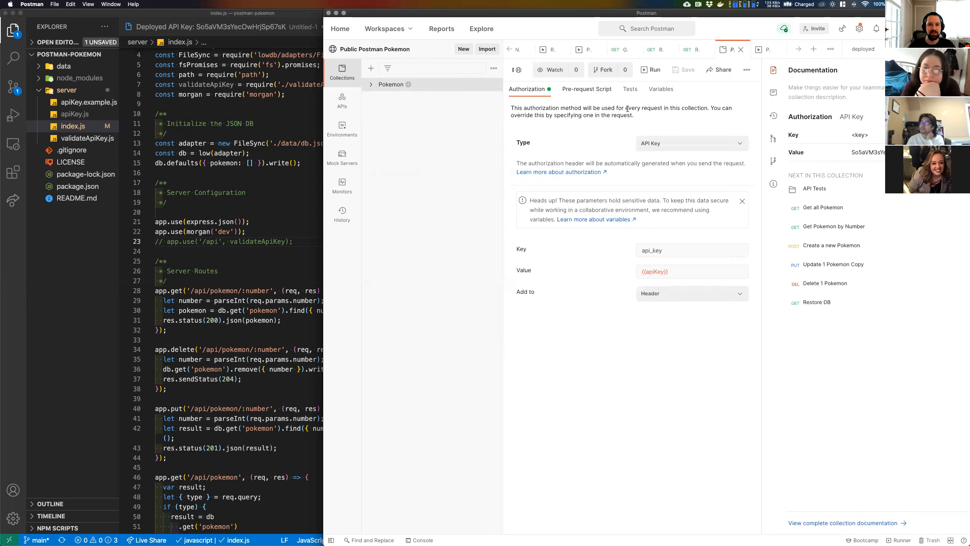
pyautogui.click(392, 87)
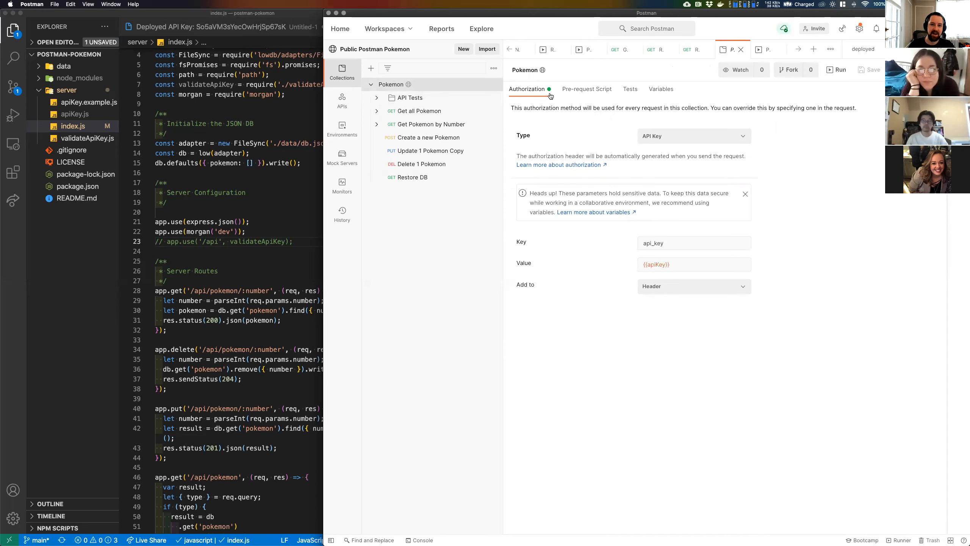
pyautogui.click(416, 111)
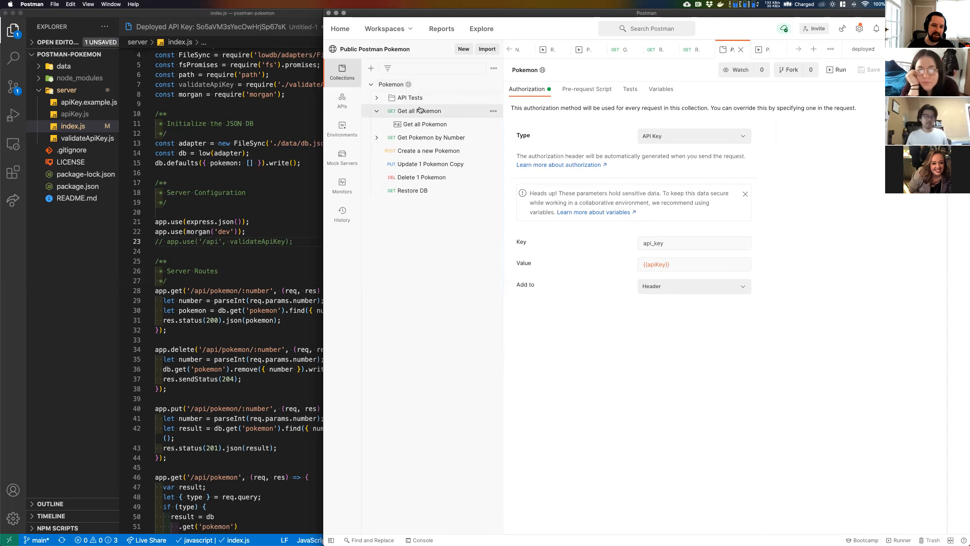
pyautogui.click(392, 84)
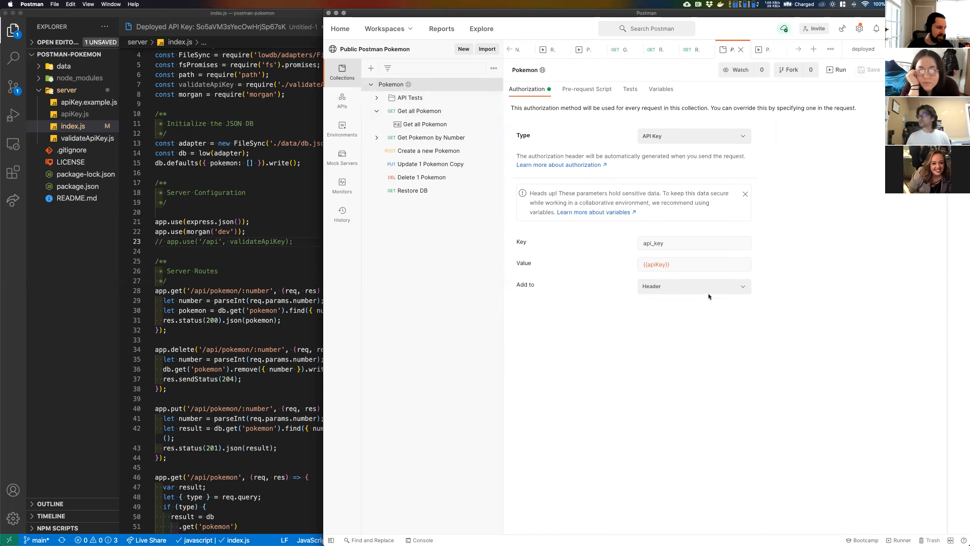
pyautogui.click(676, 264)
pyautogui.moveTo(675, 264)
pyautogui.mouseDown()
pyautogui.moveTo(631, 268)
pyautogui.moveTo(674, 264)
pyautogui.mouseUp()
pyautogui.click(675, 264)
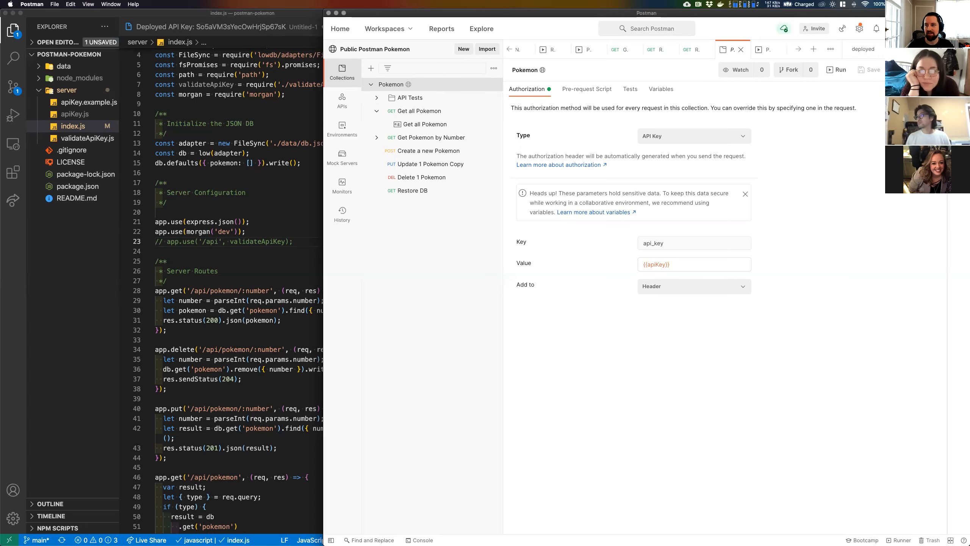
# Step: Compare the variables of the deployed and local environments by viewing deployed, selecting local, and viewing its host and apiKey
pyautogui.click(959, 49)
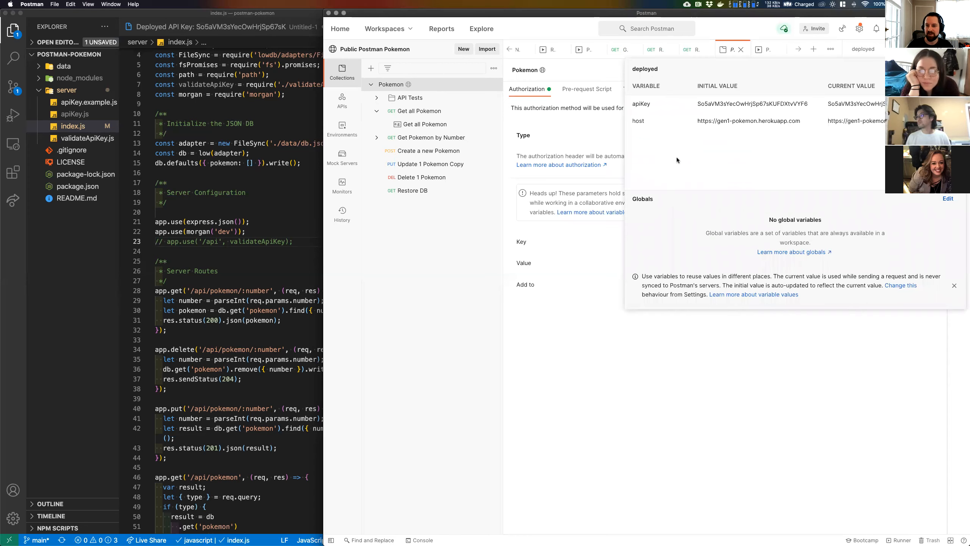
pyautogui.click(863, 49)
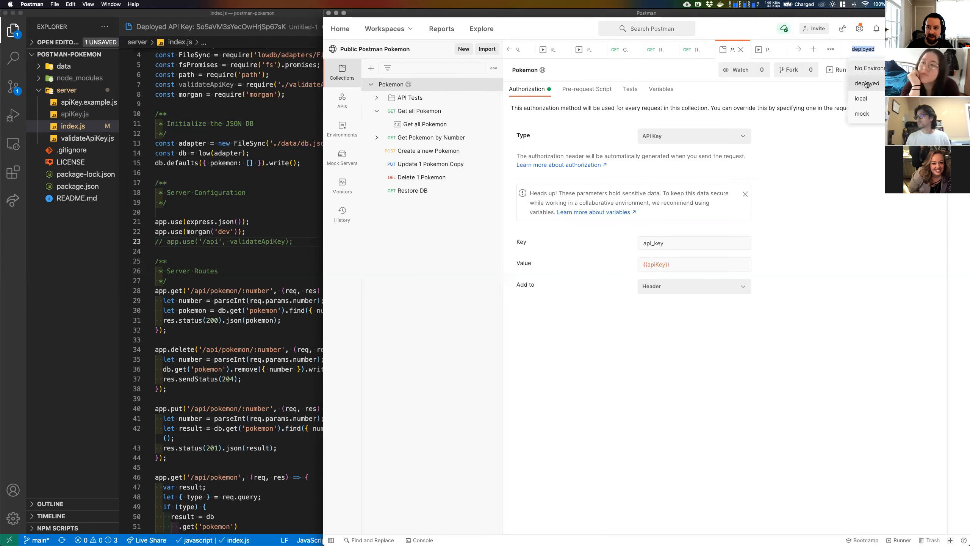
pyautogui.click(869, 69)
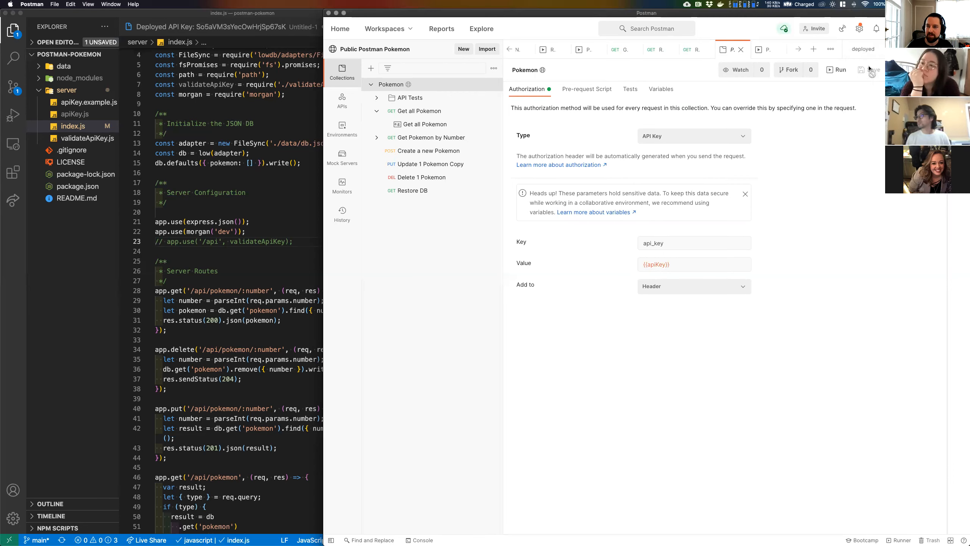
pyautogui.click(868, 49)
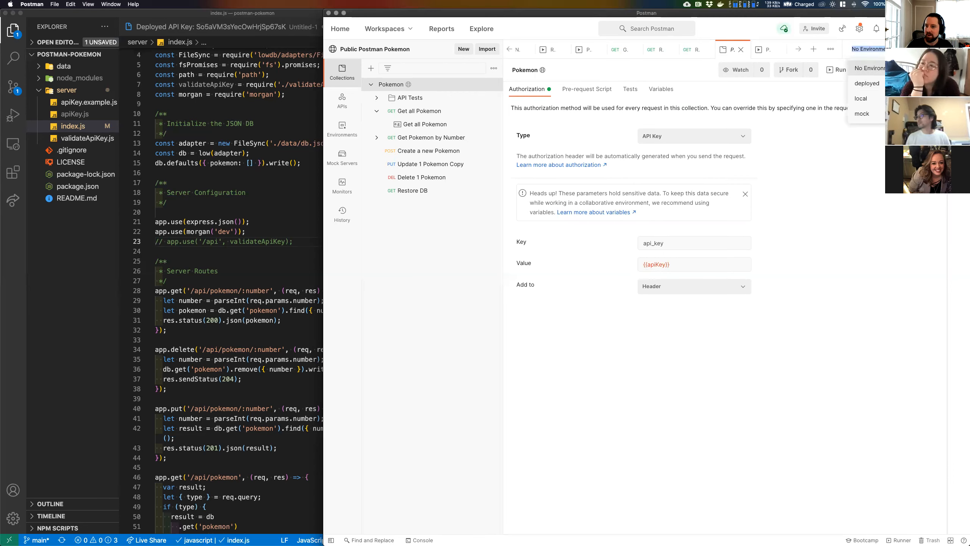
pyautogui.click(877, 99)
pyautogui.click(958, 49)
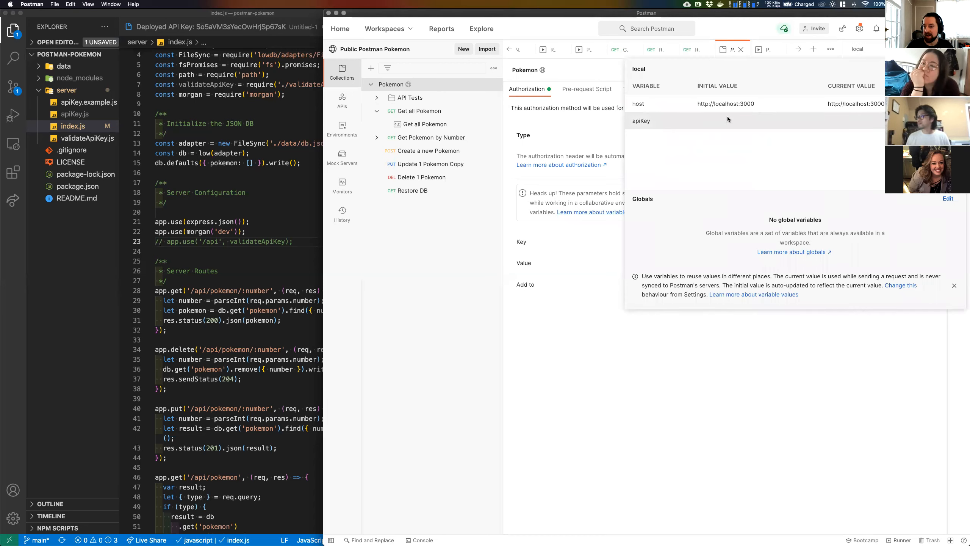
# Step: Reselect the deployed environment and highlight the initial value of its apiKey variable
pyautogui.click(859, 49)
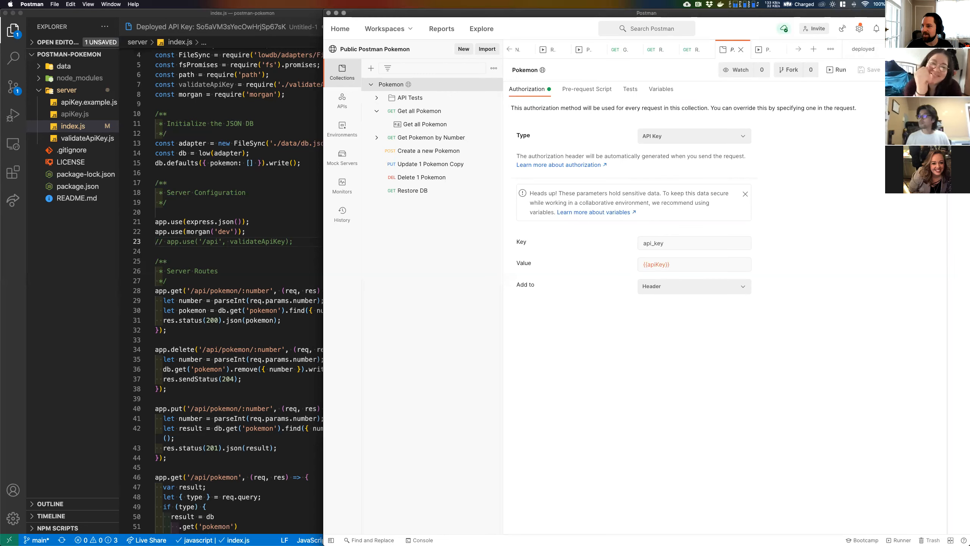
pyautogui.click(957, 49)
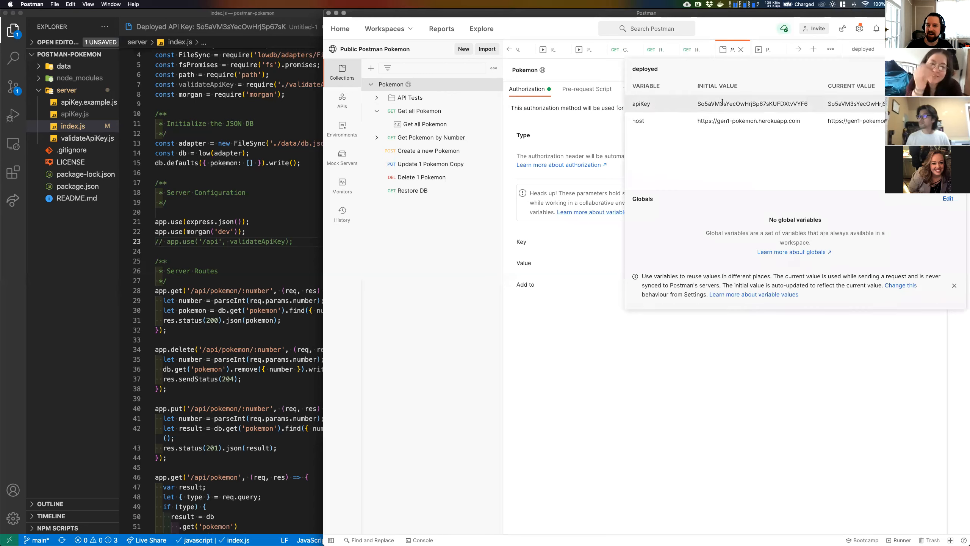
pyautogui.moveTo(699, 105); pyautogui.dragTo(806, 104)
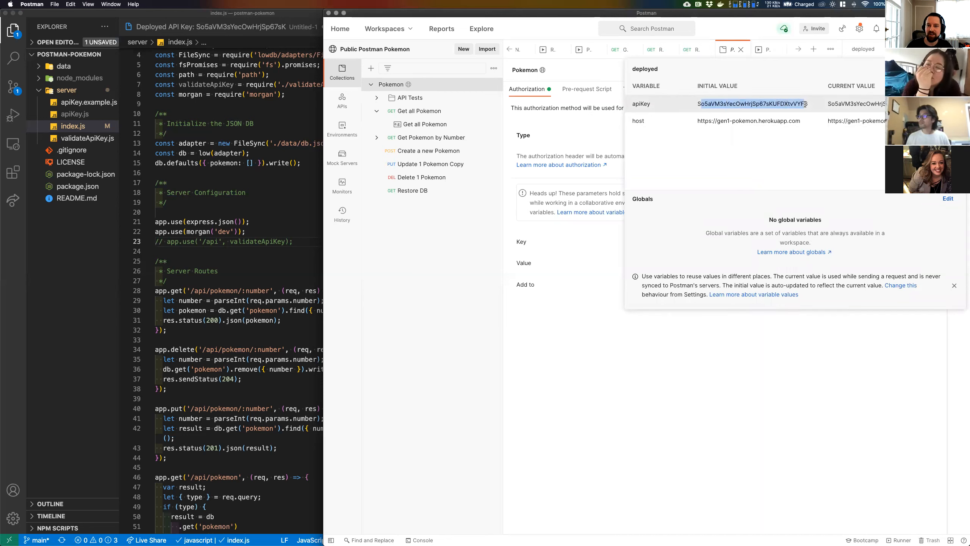
pyautogui.click(590, 366)
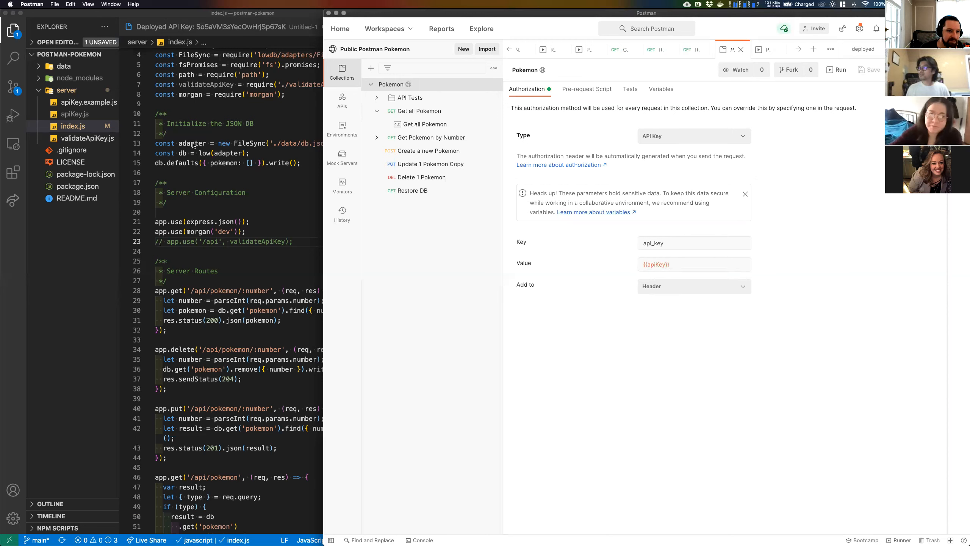
# Step: List the workspace's environments and view the types of items that can be created, including Environment, without creating one
pyautogui.click(341, 130)
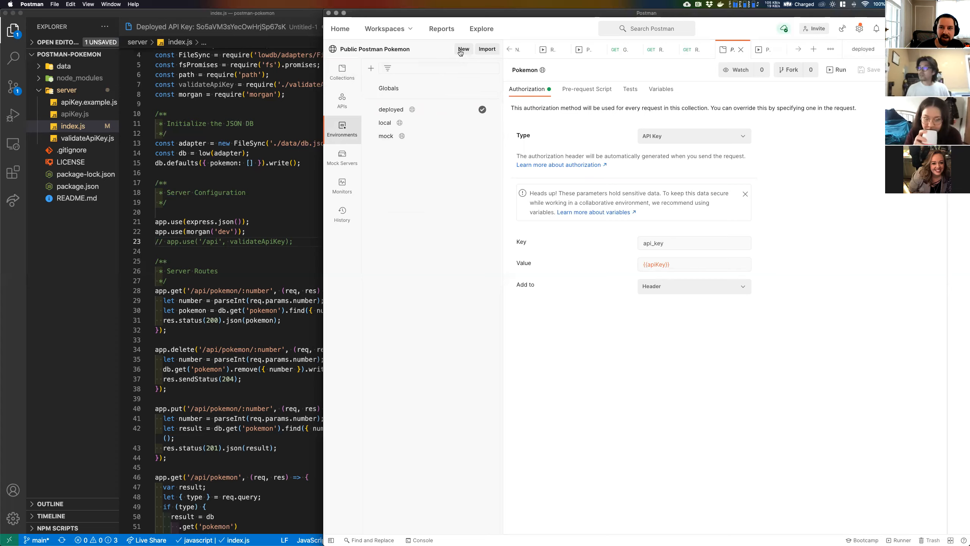
pyautogui.click(463, 49)
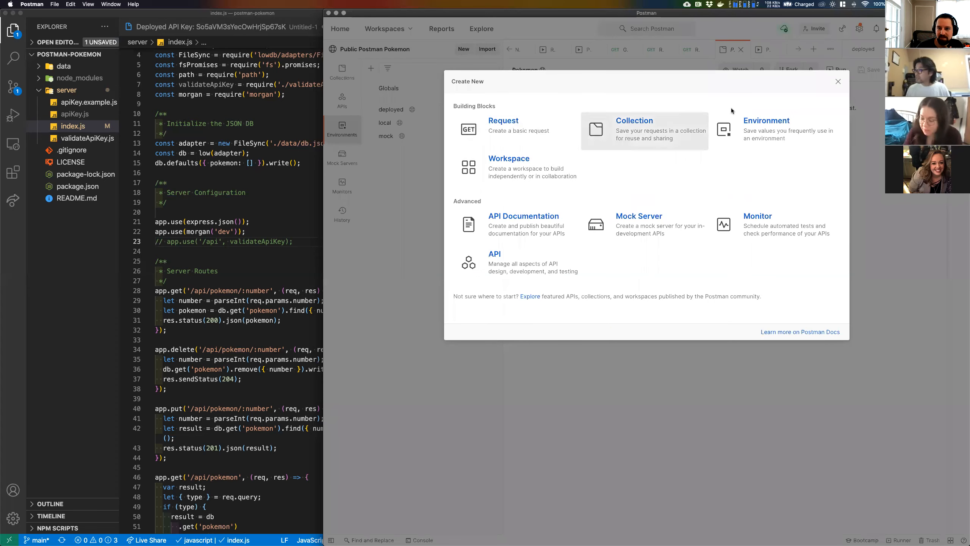
pyautogui.click(838, 82)
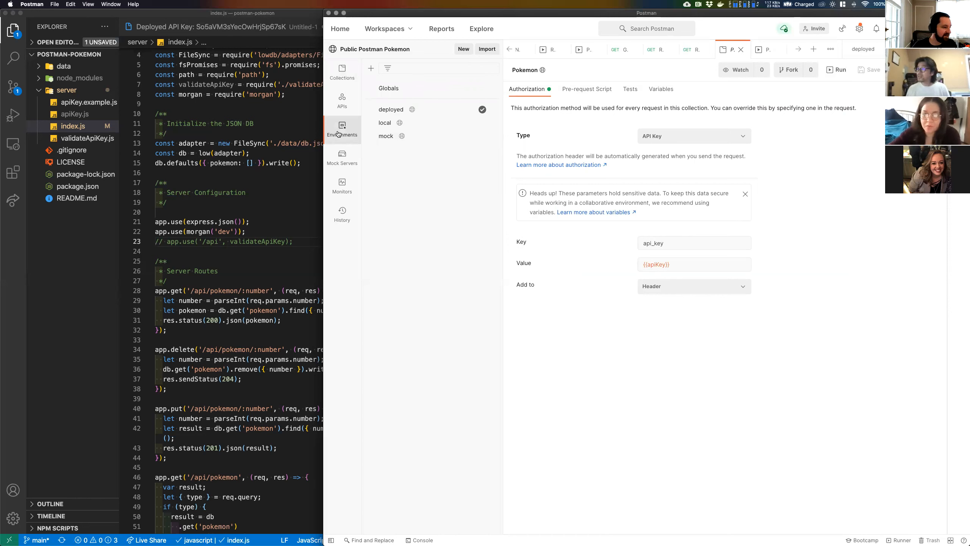
# Step: Add a variable named with the presenter's first name to the local environment, giving it a sample initial value containing that name
pyautogui.click(392, 124)
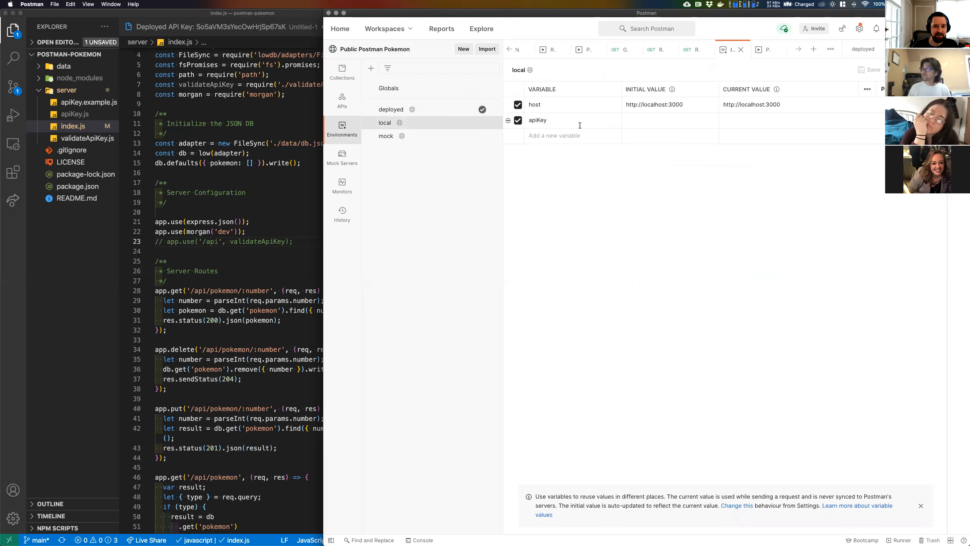
pyautogui.click(538, 137)
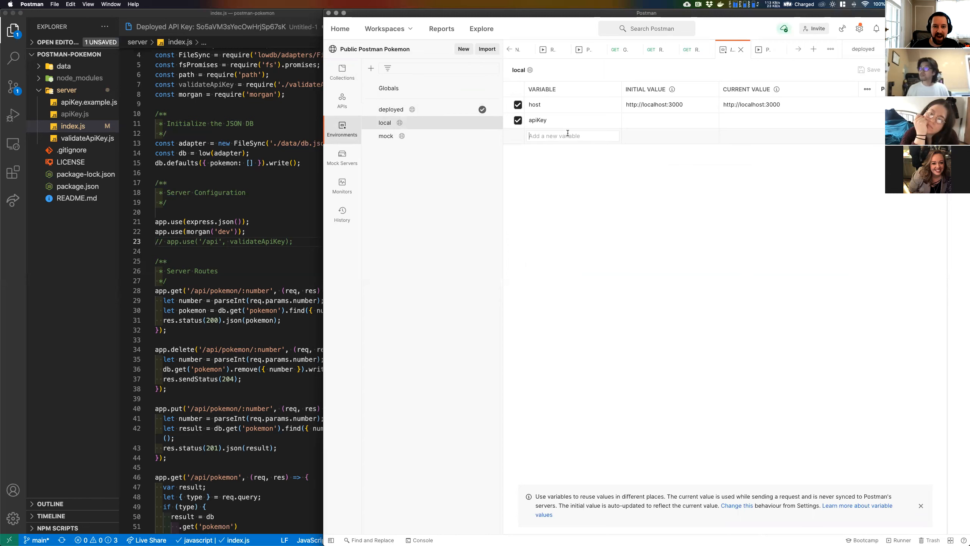
pyautogui.write('colin')
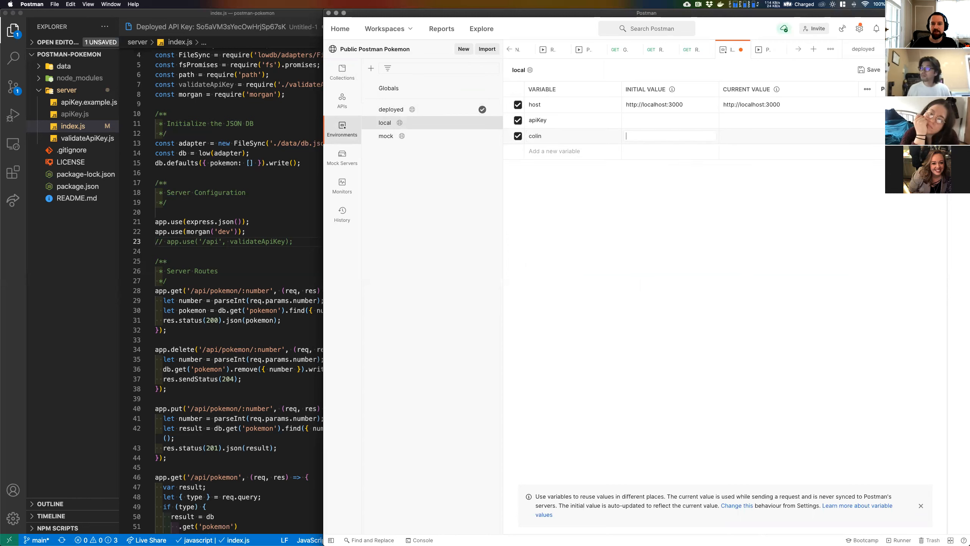
pyautogui.write('mynameiscolin')
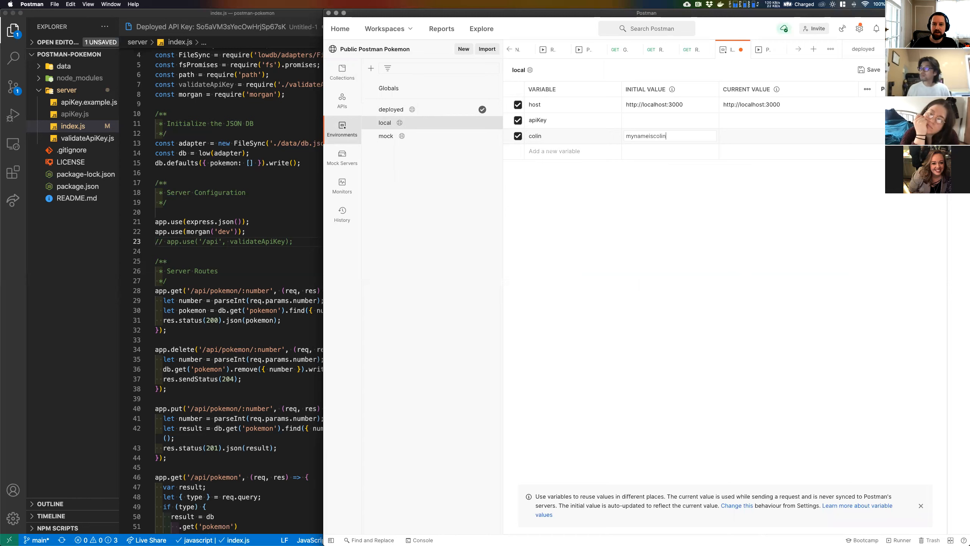
pyautogui.click(720, 248)
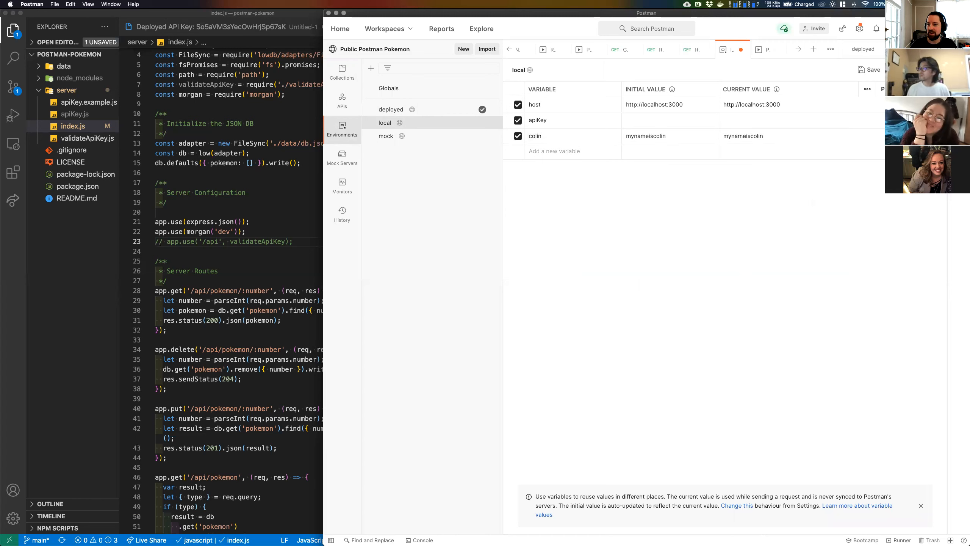
# Step: Make local the active environment and, after saving its changes, preview its variables in the environment quick look
pyautogui.click(864, 49)
pyautogui.click(875, 98)
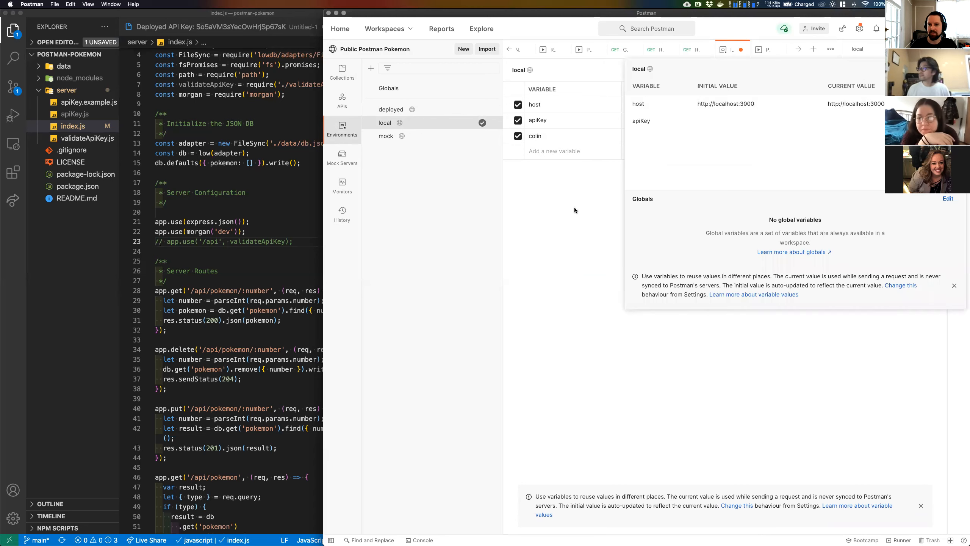
pyautogui.click(869, 69)
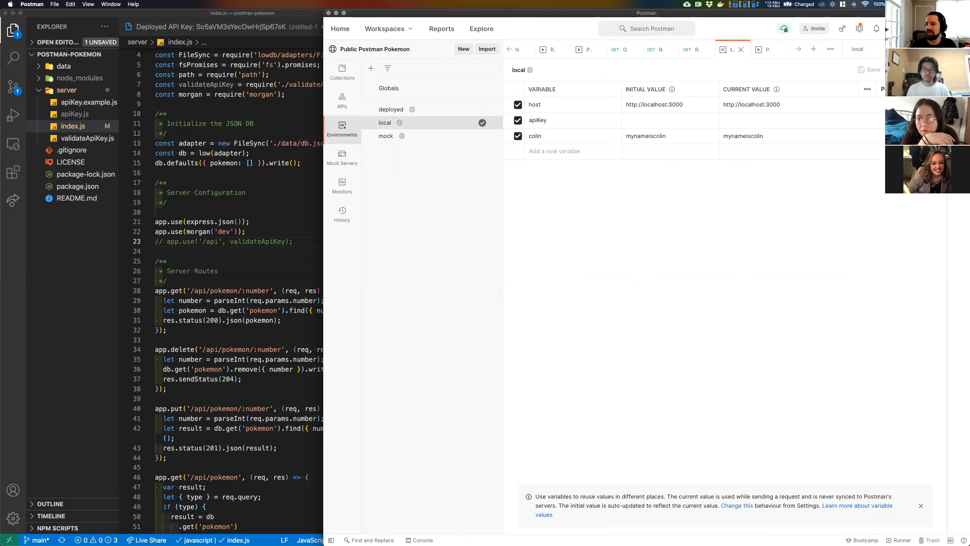
pyautogui.click(958, 49)
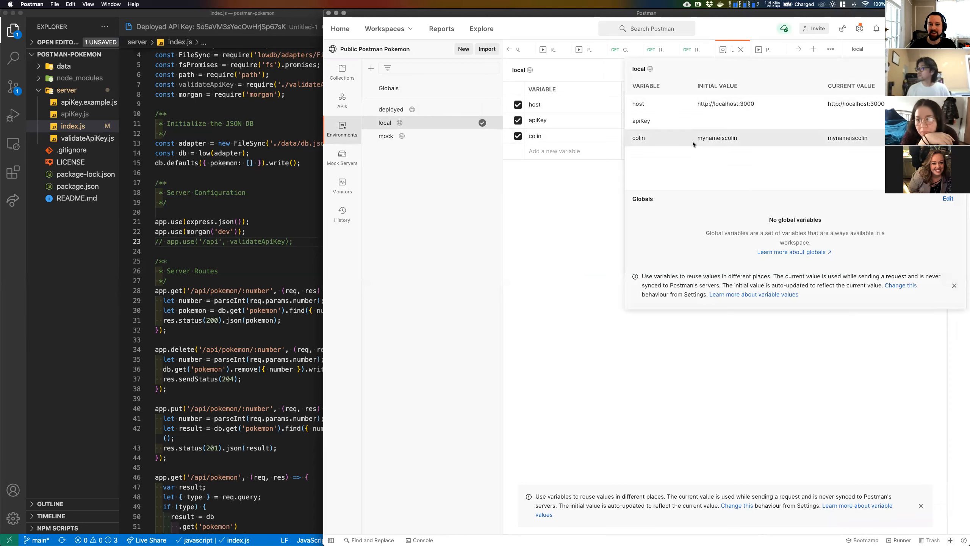
pyautogui.click(520, 178)
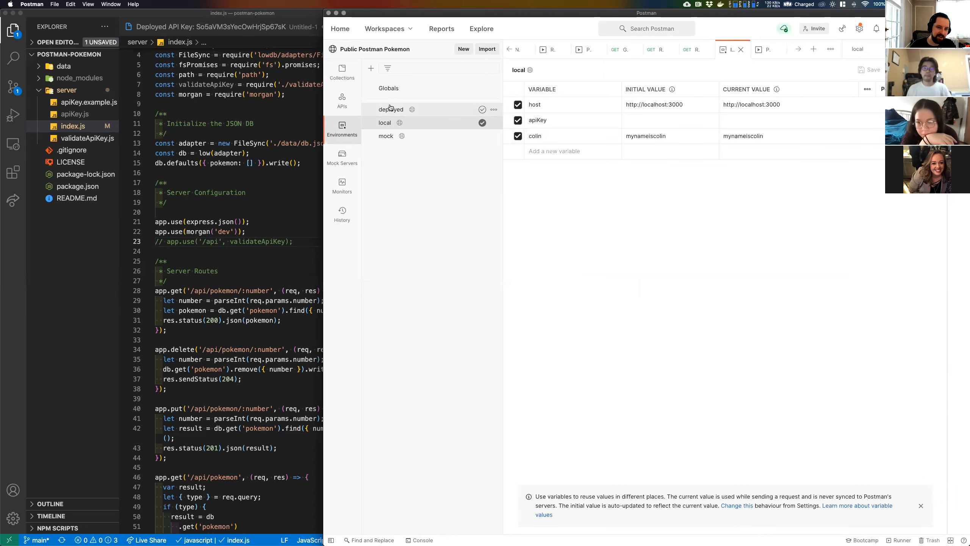
# Step: Return to the Pokemon collection's request list and delete the sample name variable from the local environment
pyautogui.click(342, 73)
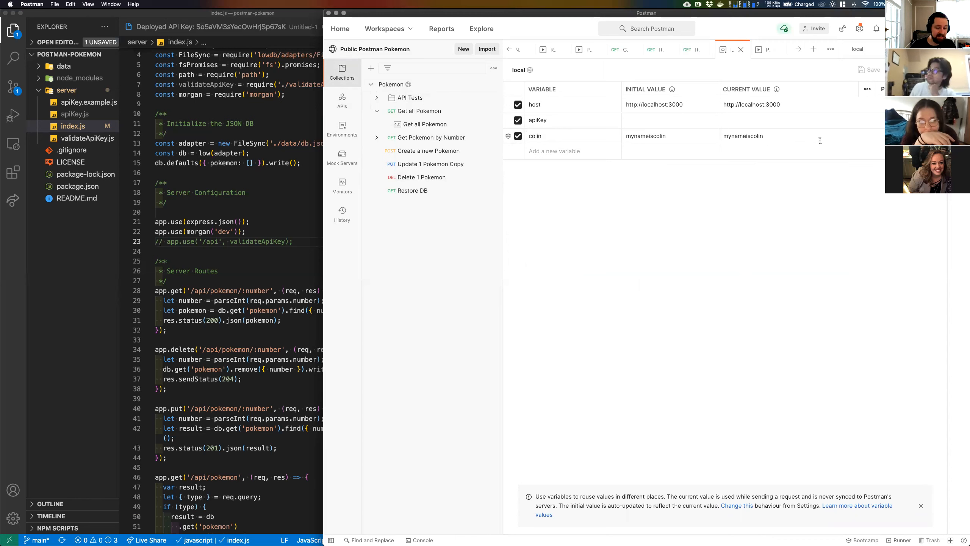
pyautogui.click(940, 136)
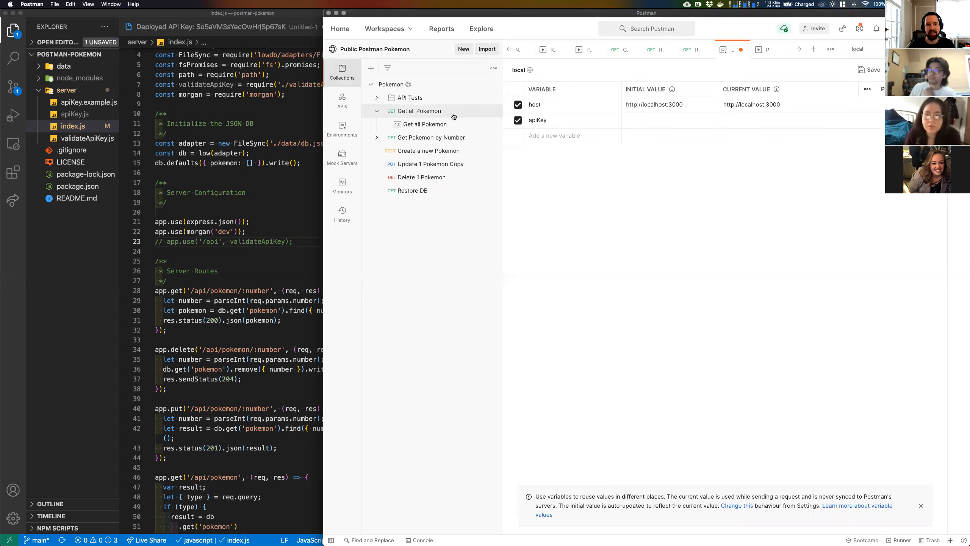